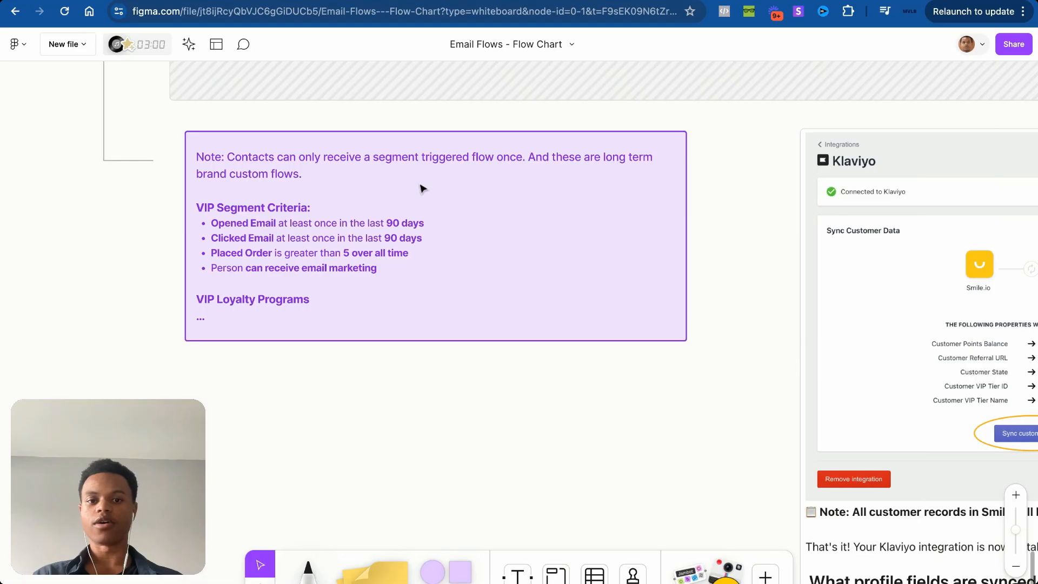
Step: Examine the VIP Reward flow on the whiteboard and the note listing the VIP segment criteria and loyalty programs
{"action": "scroll", "coordinate": [452, 223], "scroll_direction": "up", "scroll_amount": 2}
{"action": "scroll", "coordinate": [451, 223], "scroll_direction": "up", "scroll_amount": 2}
{"action": "scroll", "coordinate": [451, 222], "scroll_direction": "right", "scroll_amount": 2}
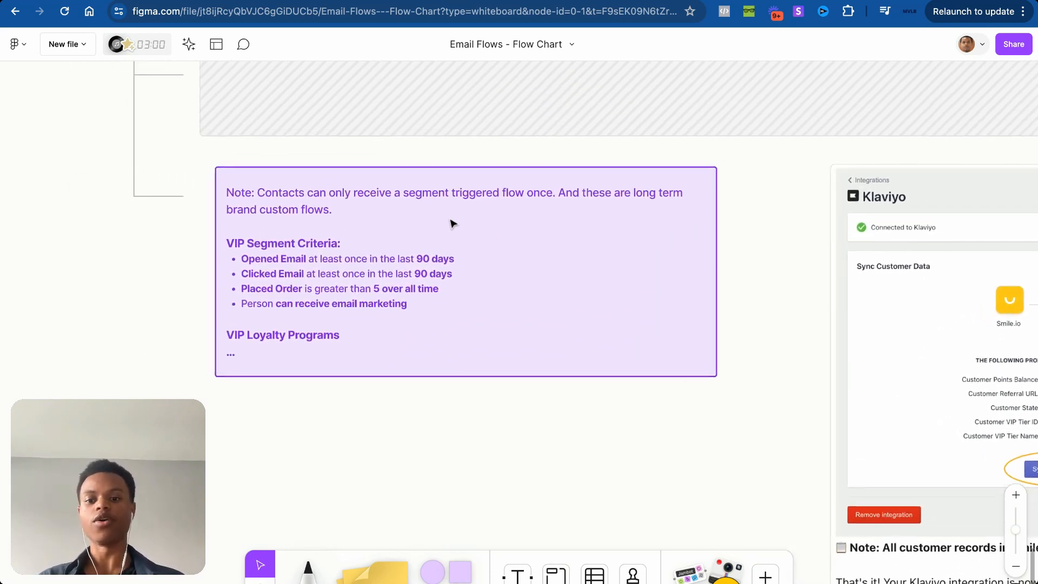
{"action": "scroll", "coordinate": [452, 223], "scroll_direction": "up", "scroll_amount": 8}
{"action": "scroll", "coordinate": [452, 223], "scroll_direction": "left", "scroll_amount": 2}
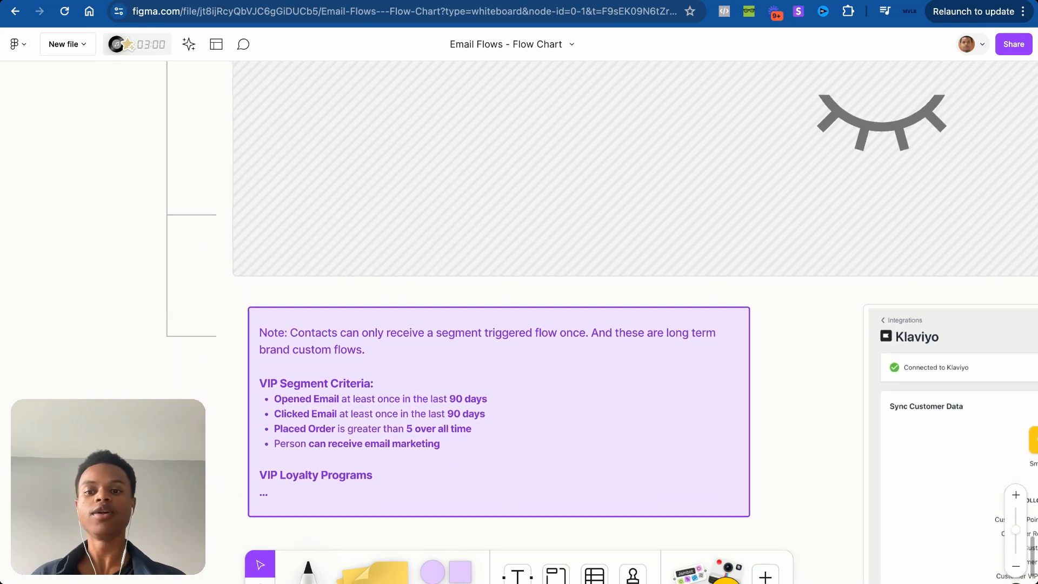
{"action": "scroll", "coordinate": [452, 223], "scroll_direction": "down", "scroll_amount": 3}
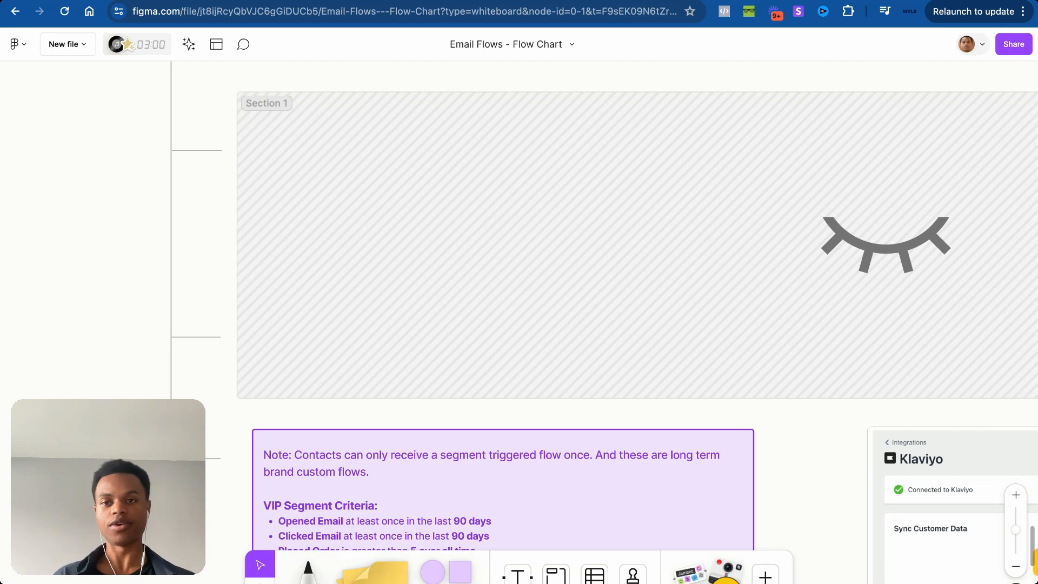
{"action": "scroll", "coordinate": [626, 325], "scroll_direction": "up", "scroll_amount": 5}
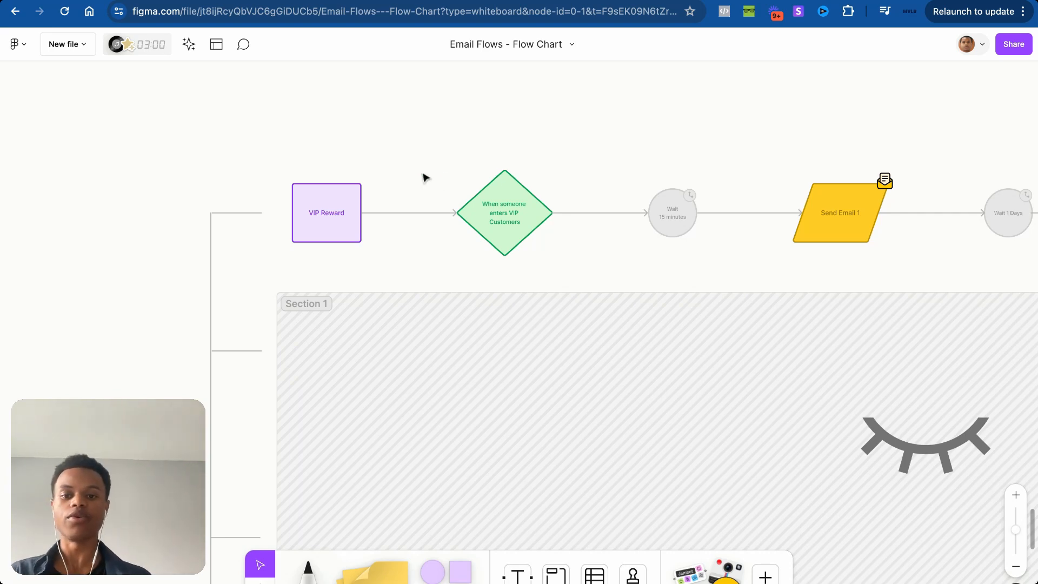
{"action": "scroll", "coordinate": [424, 177], "scroll_direction": "down", "scroll_amount": 10}
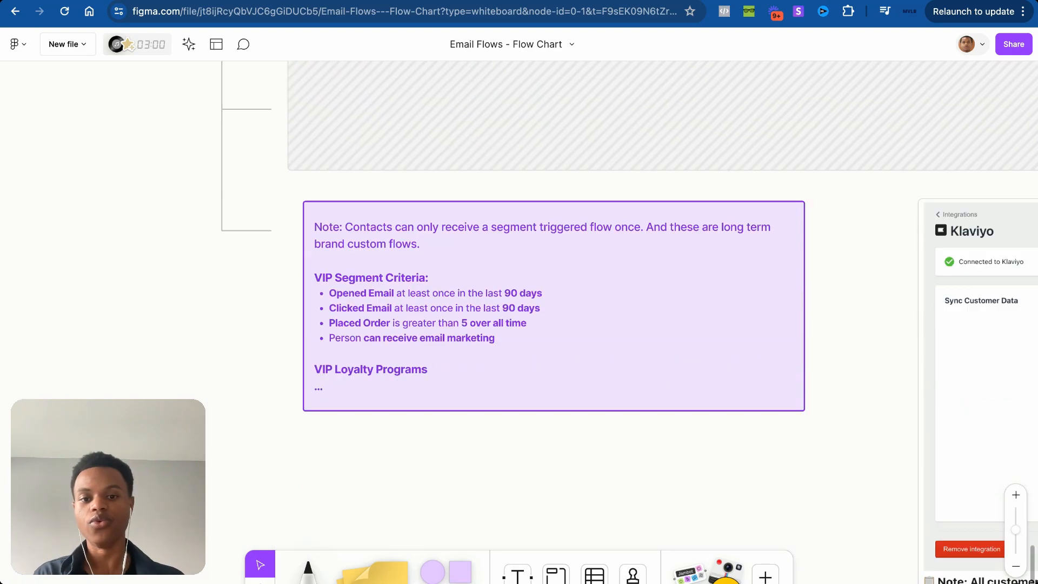
{"action": "scroll", "coordinate": [424, 177], "scroll_direction": "up", "scroll_amount": 5}
{"action": "scroll", "coordinate": [560, 265], "scroll_direction": "down", "scroll_amount": 2}
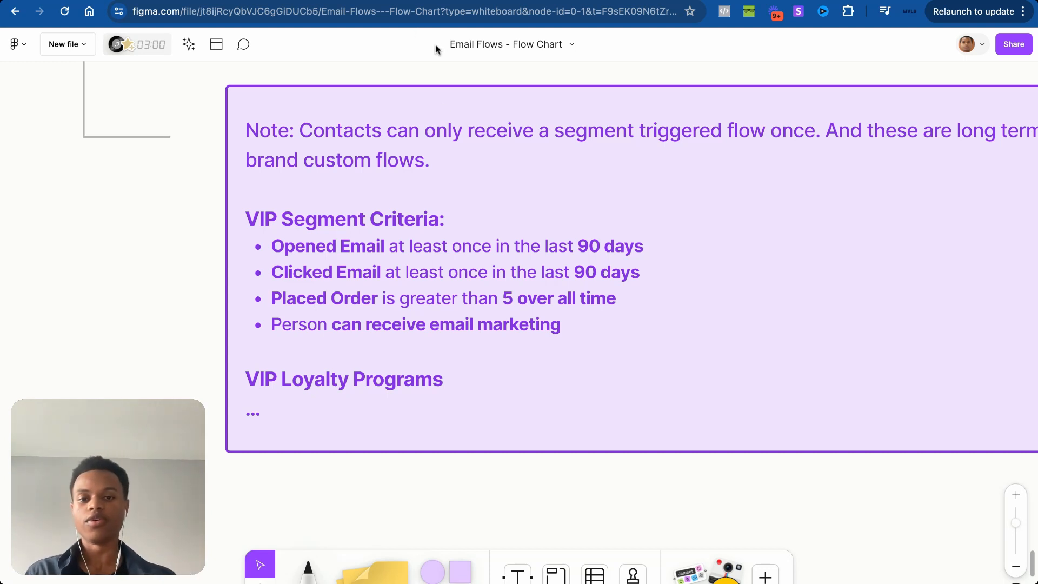
{"action": "scroll", "coordinate": [355, 234], "scroll_direction": "down", "scroll_amount": 3}
{"action": "scroll", "coordinate": [356, 237], "scroll_direction": "right", "scroll_amount": 2}
{"action": "scroll", "coordinate": [356, 237], "scroll_direction": "up", "scroll_amount": 1}
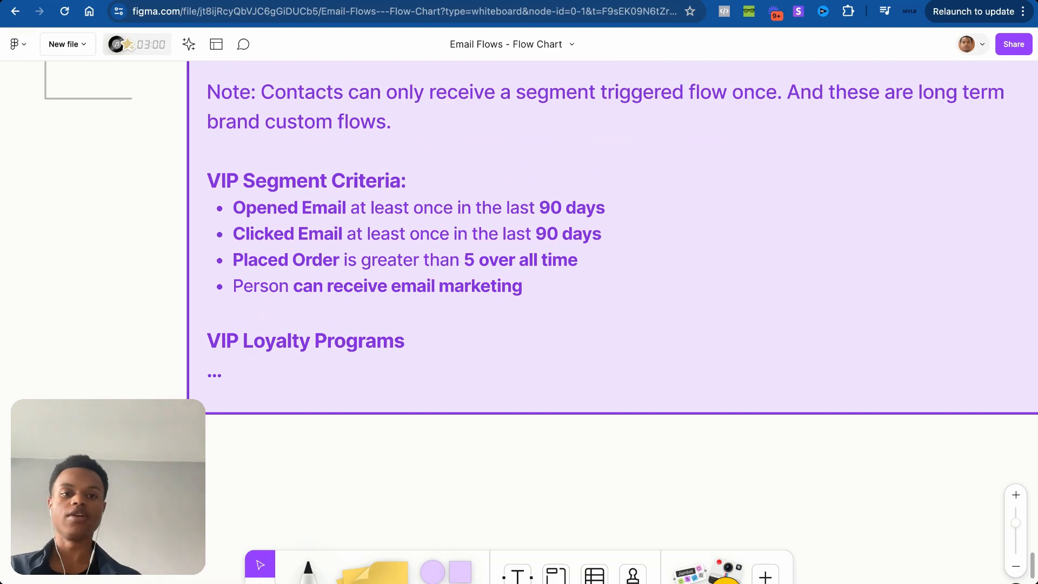
Step: Switch to the Klaviyo help article, read its VIP segment definitions, enlarge the Blended example, and return to the whiteboard's criteria note
{"action": "key", "text": "ctrl+Tab"}
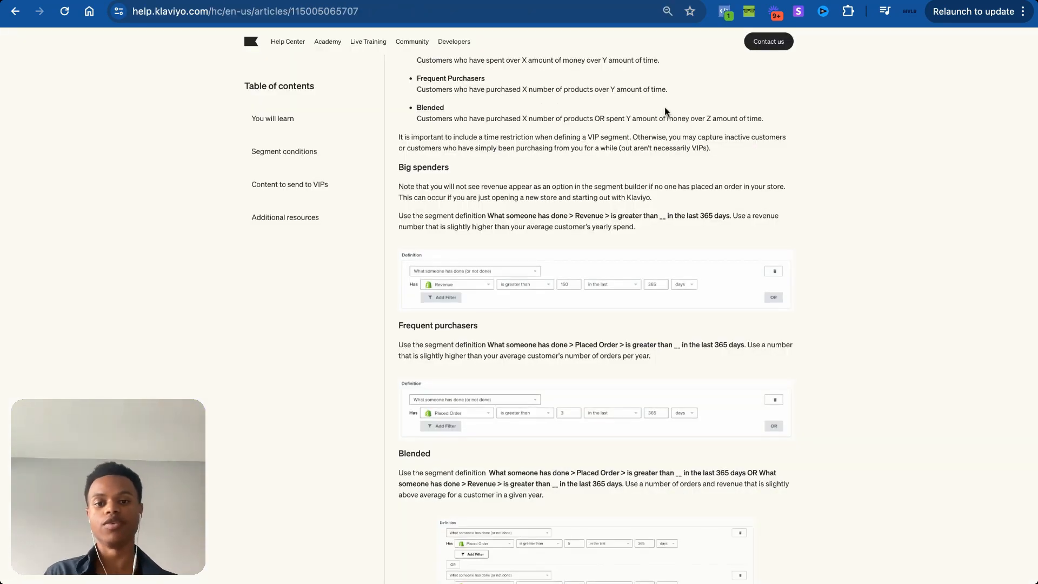
{"action": "scroll", "coordinate": [665, 111], "scroll_direction": "up", "scroll_amount": 5}
{"action": "scroll", "coordinate": [593, 250], "scroll_direction": "down", "scroll_amount": 5}
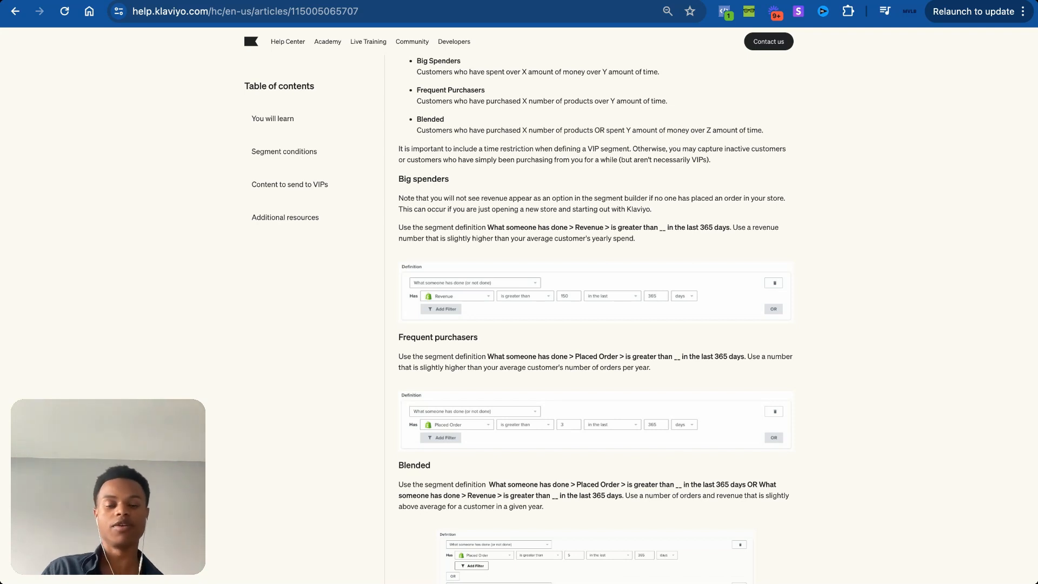
{"action": "scroll", "coordinate": [546, 325], "scroll_direction": "down", "scroll_amount": 3}
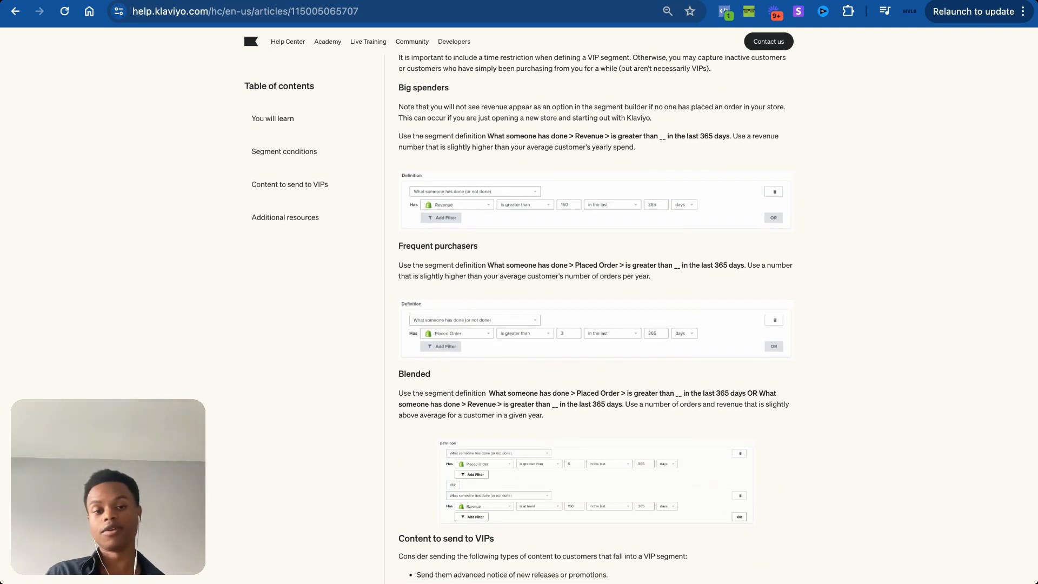
{"action": "scroll", "coordinate": [508, 371], "scroll_direction": "down", "scroll_amount": 5}
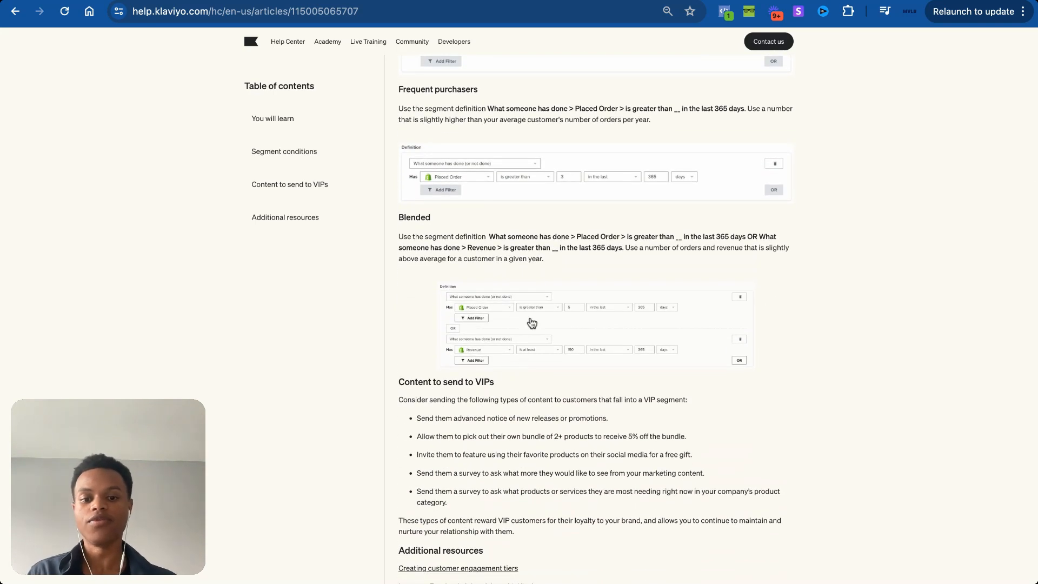
{"action": "left_click", "coordinate": [582, 321]}
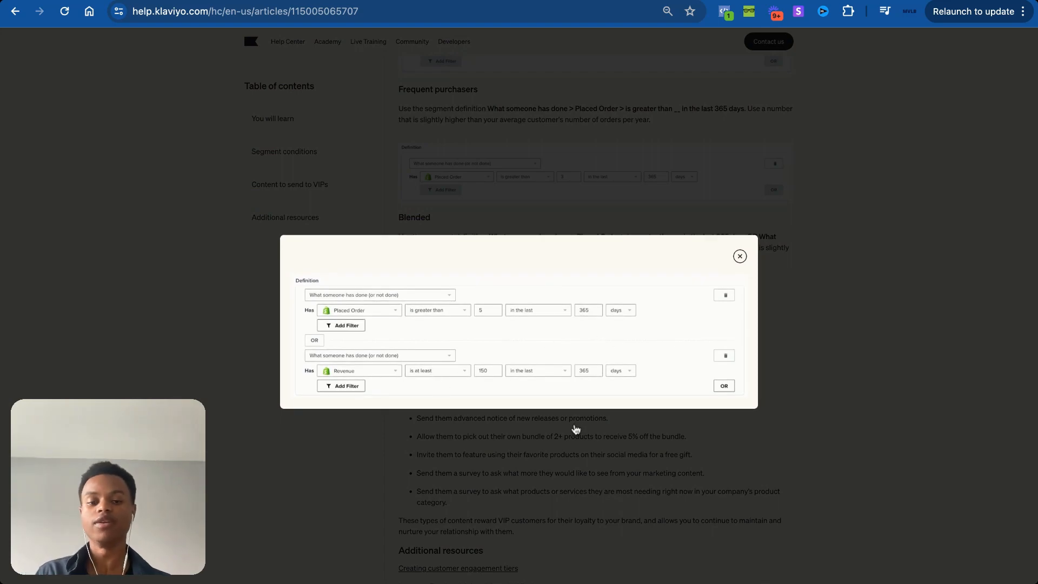
{"action": "left_click", "coordinate": [576, 428]}
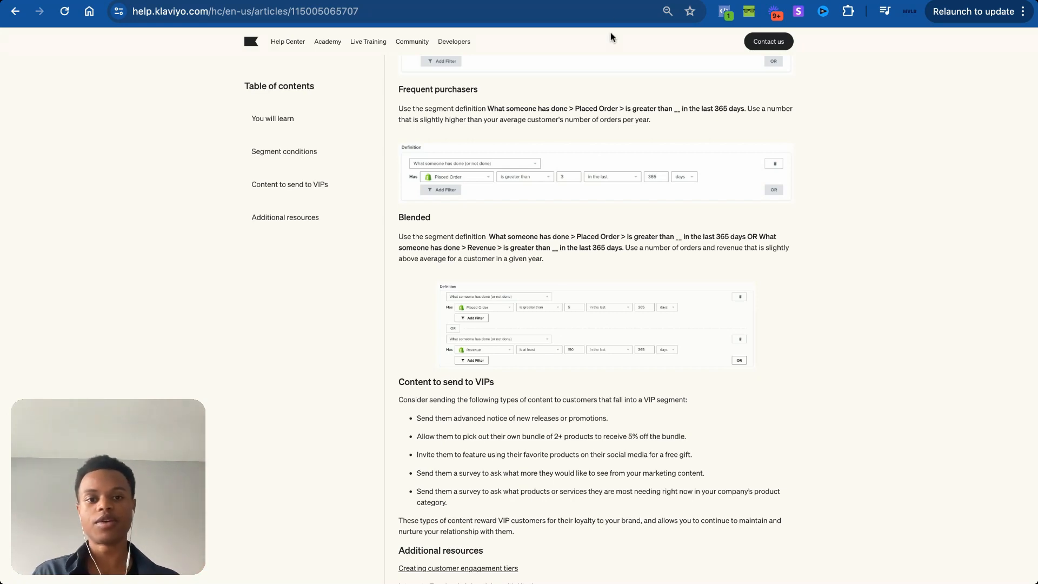
{"action": "left_click", "coordinate": [585, 1]}
{"action": "scroll", "coordinate": [517, 336], "scroll_direction": "up", "scroll_amount": 1}
{"action": "scroll", "coordinate": [515, 335], "scroll_direction": "up", "scroll_amount": 2}
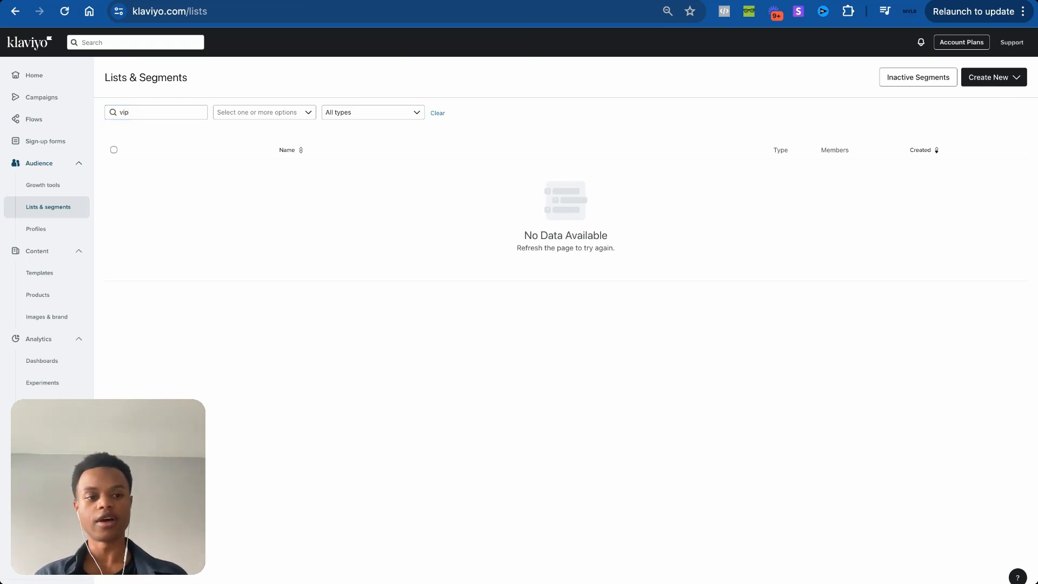
Step: Start a new segment in Klaviyo's Lists & Segments and name it "VIP (Placed Order is greater than 5)"
{"action": "left_click", "coordinate": [992, 78]}
{"action": "left_click", "coordinate": [981, 123]}
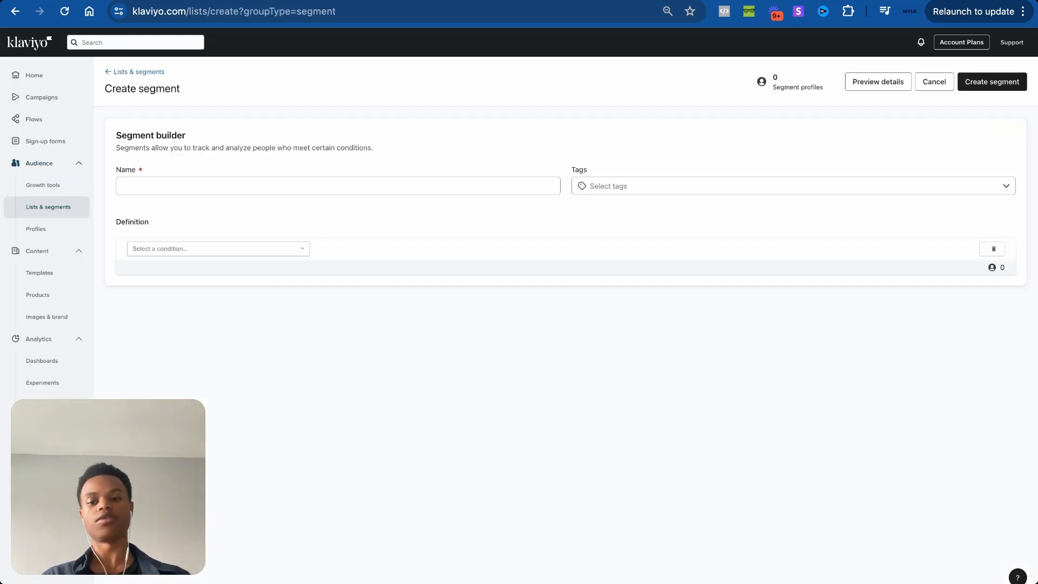
{"action": "left_click", "coordinate": [393, 184]}
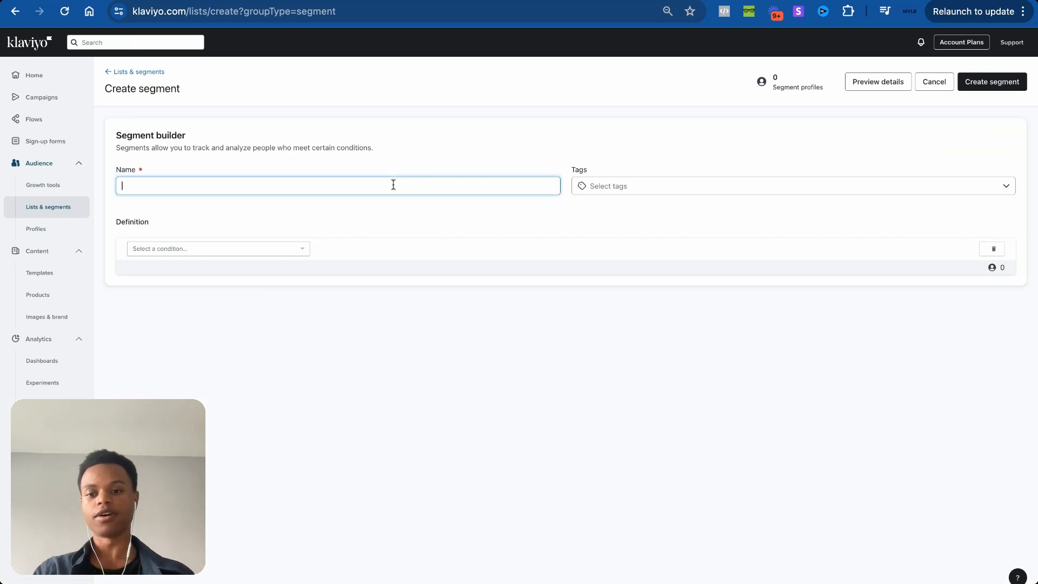
{"action": "type", "text": "VIP ("}
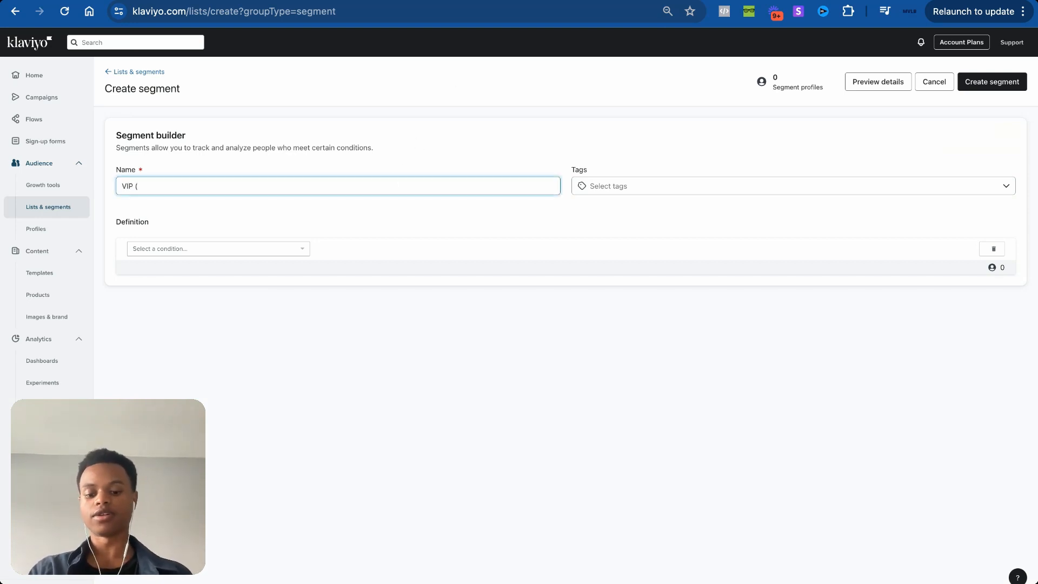
{"action": "type", "text": "Place"}
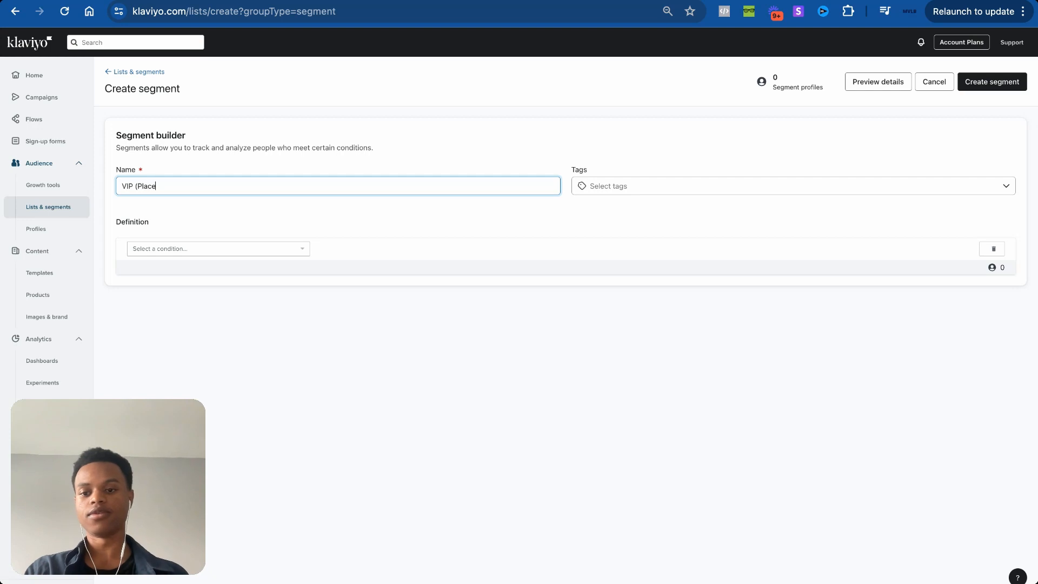
{"action": "type", "text": "d Order is eq"}
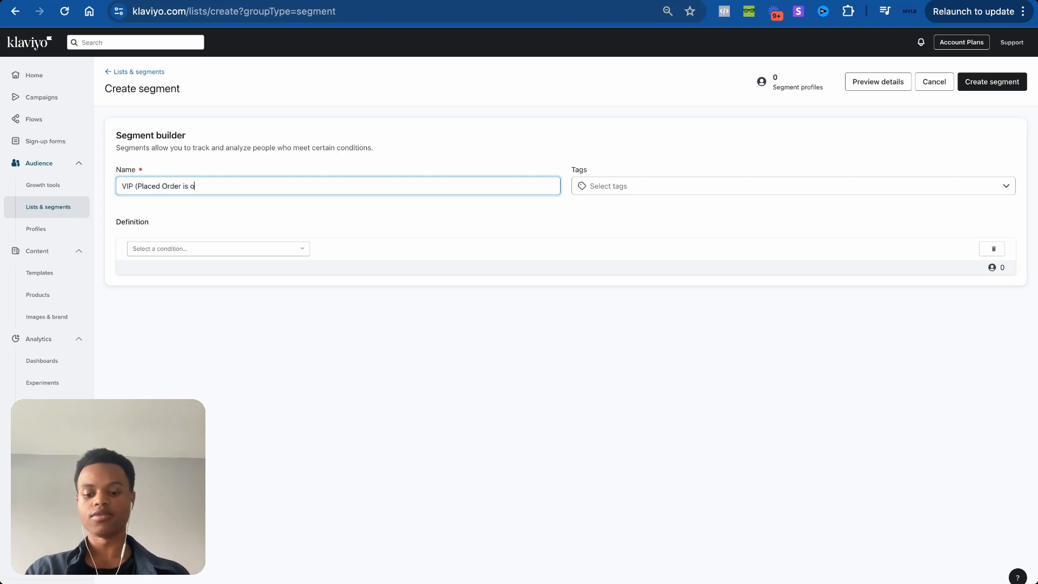
{"action": "key", "text": "BackSpace"}
{"action": "key", "text": "BackSpace"}
{"action": "type", "text": "gr"}
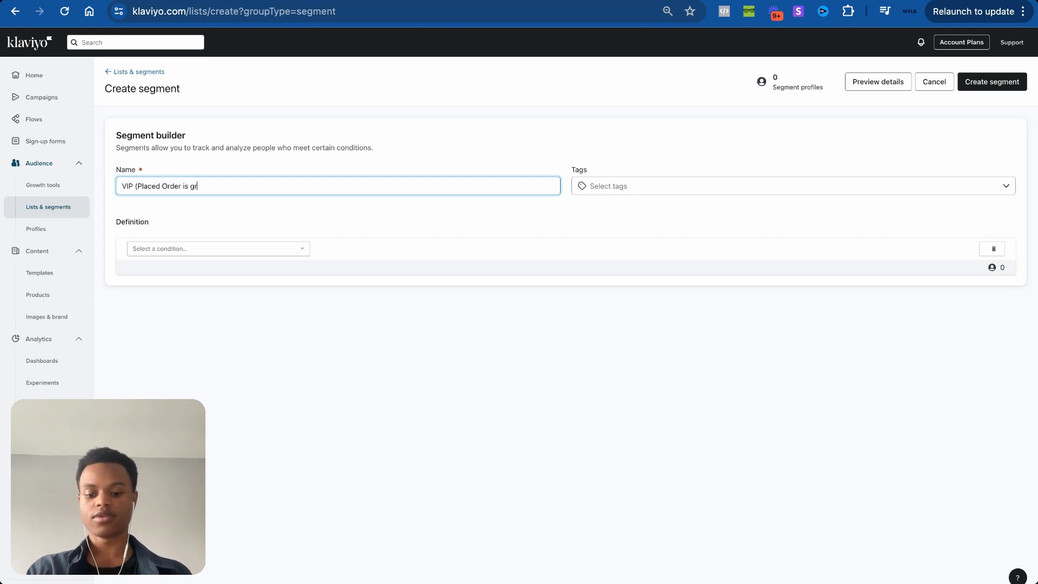
{"action": "type", "text": "eater than 5)"}
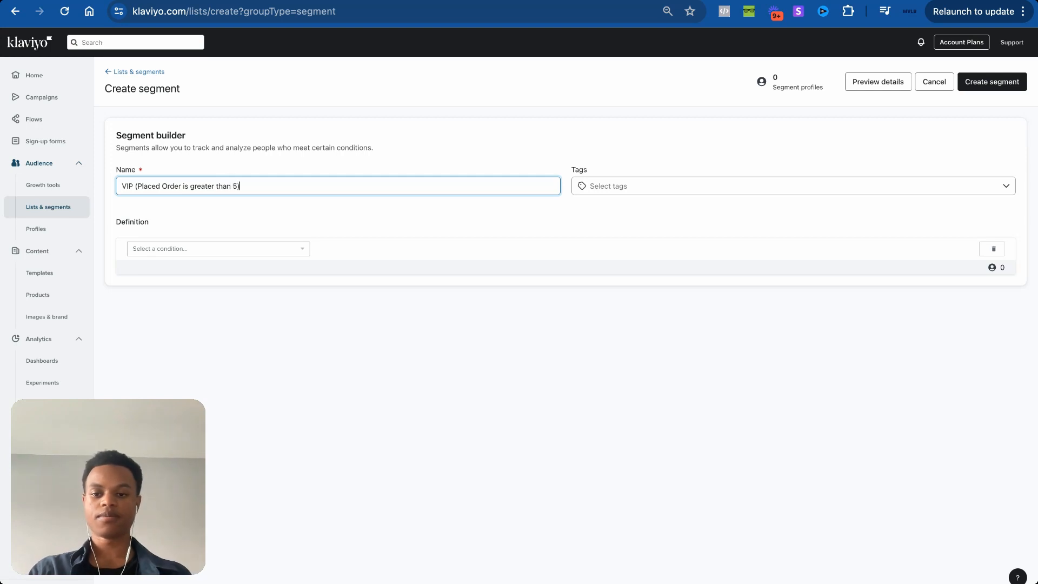
Step: Define the first condition as what someone has done: Placed Order is greater than 5 over all time
{"action": "left_click", "coordinate": [292, 247]}
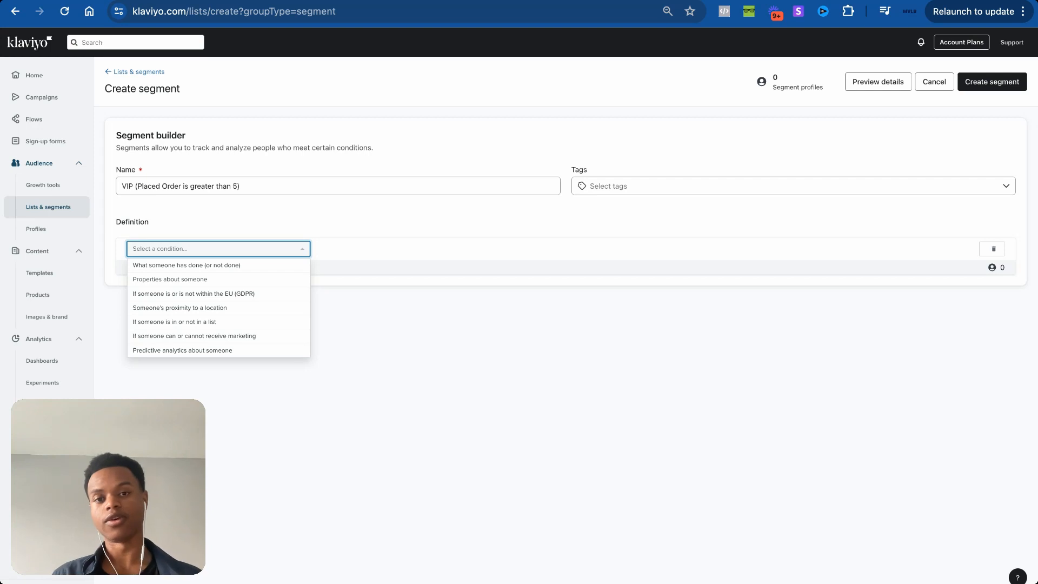
{"action": "left_click", "coordinate": [242, 268]}
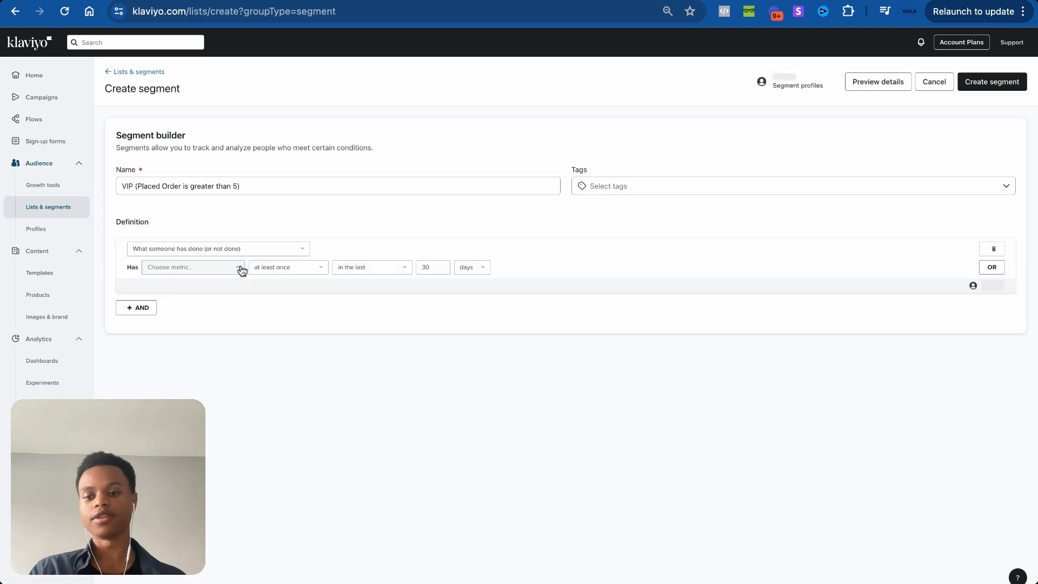
{"action": "left_click", "coordinate": [222, 268]}
{"action": "type", "text": "pla"}
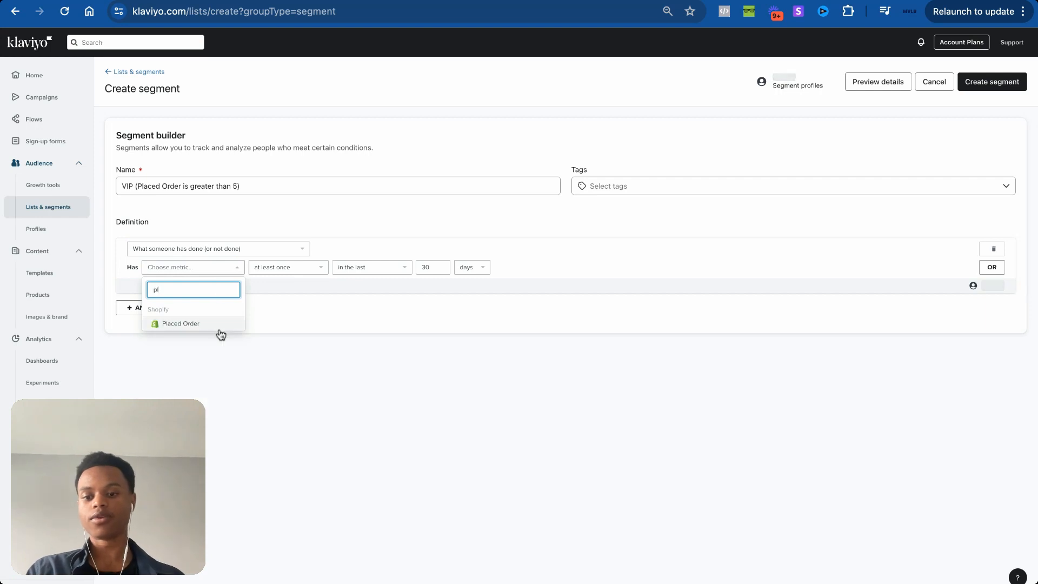
{"action": "left_click", "coordinate": [219, 327]}
{"action": "left_click", "coordinate": [276, 267]}
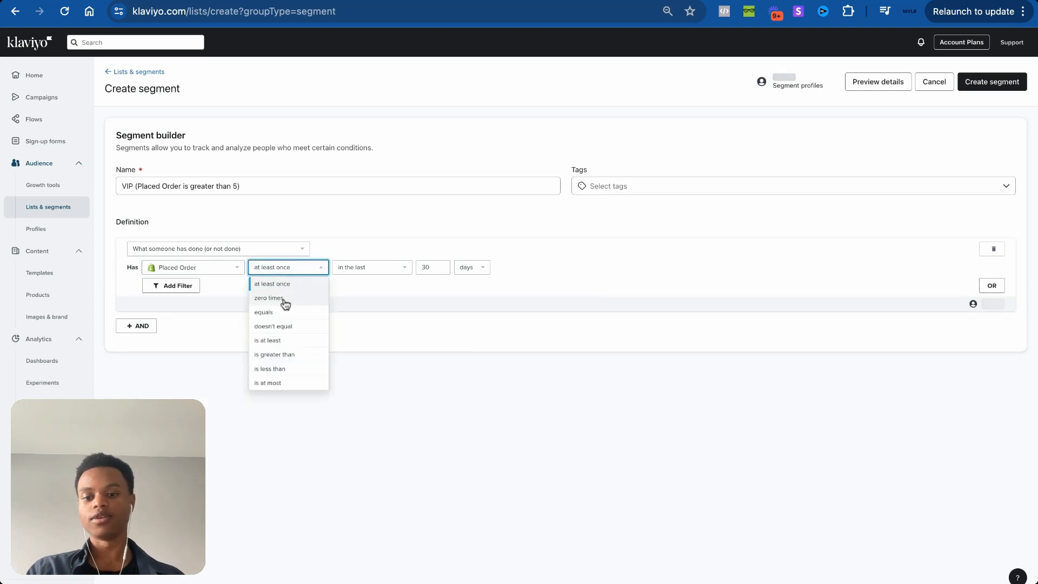
{"action": "left_click", "coordinate": [290, 353]}
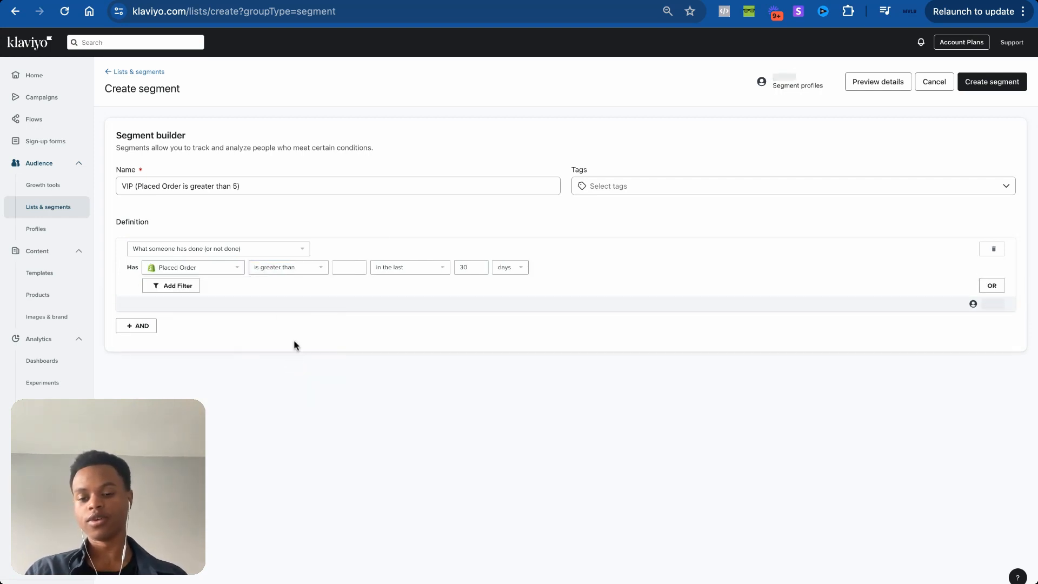
{"action": "left_click", "coordinate": [343, 270]}
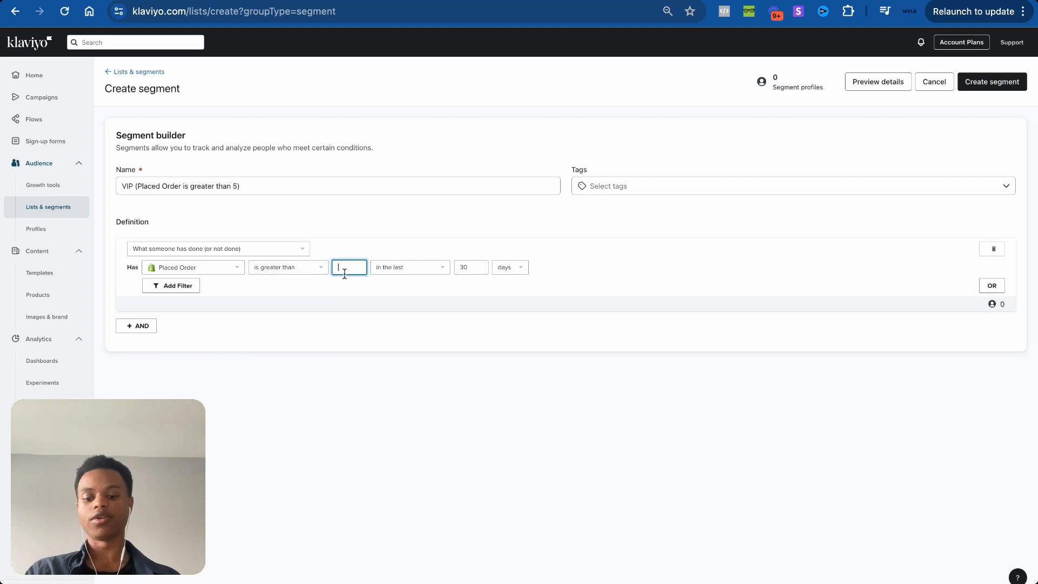
{"action": "type", "text": "5"}
{"action": "left_click", "coordinate": [410, 278]}
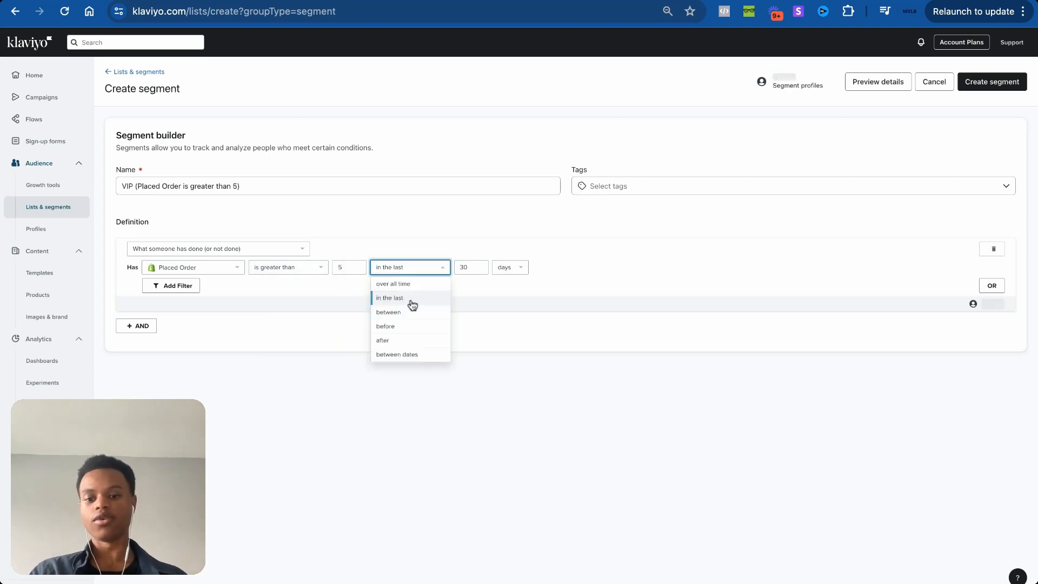
{"action": "left_click", "coordinate": [412, 282]}
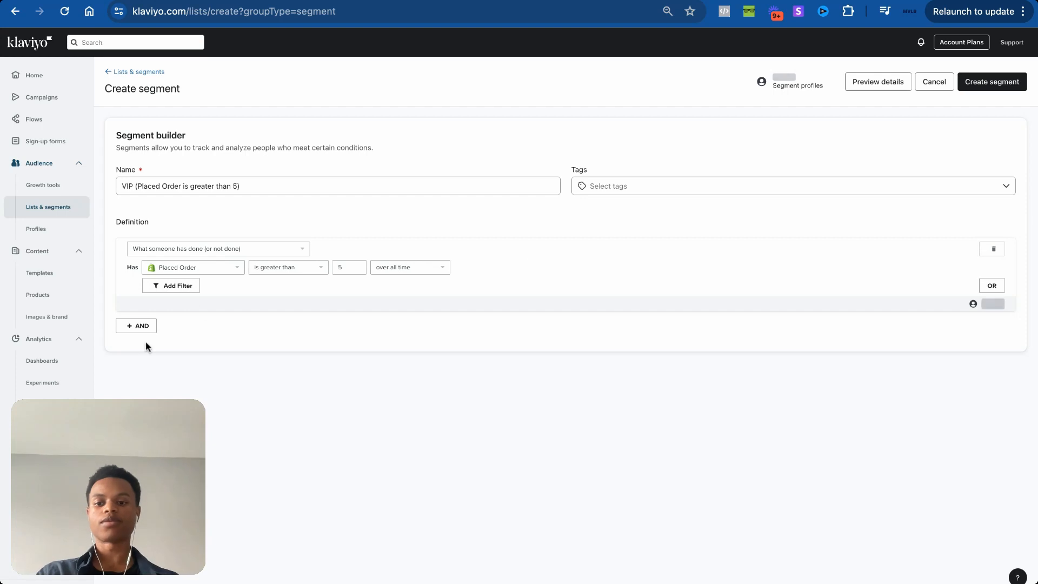
Step: Add an AND condition that the person can receive email marketing, and create the segment
{"action": "left_click", "coordinate": [139, 326]}
{"action": "left_click", "coordinate": [170, 350]}
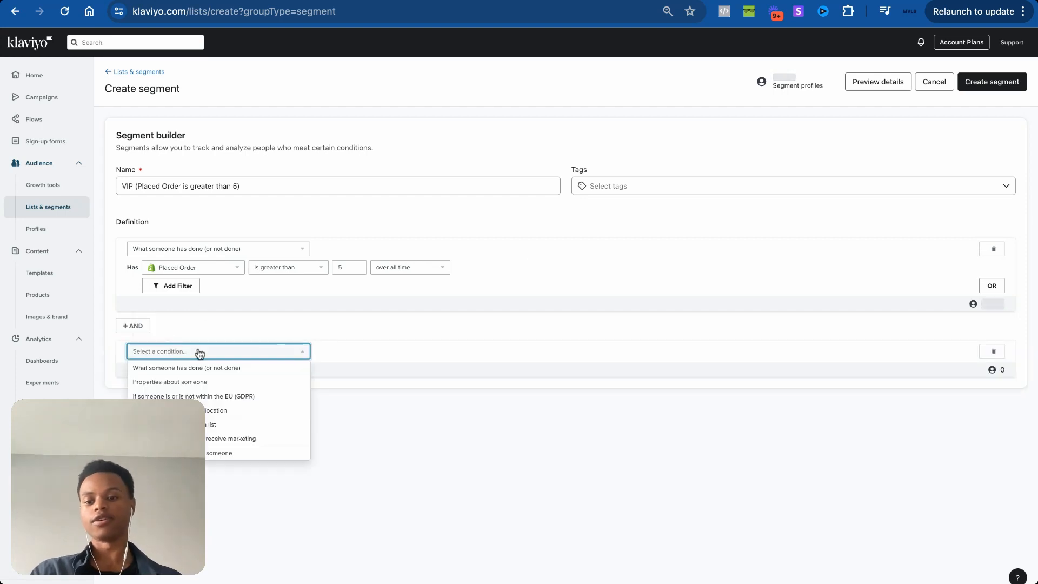
{"action": "left_click", "coordinate": [220, 440]}
{"action": "left_click", "coordinate": [261, 388]}
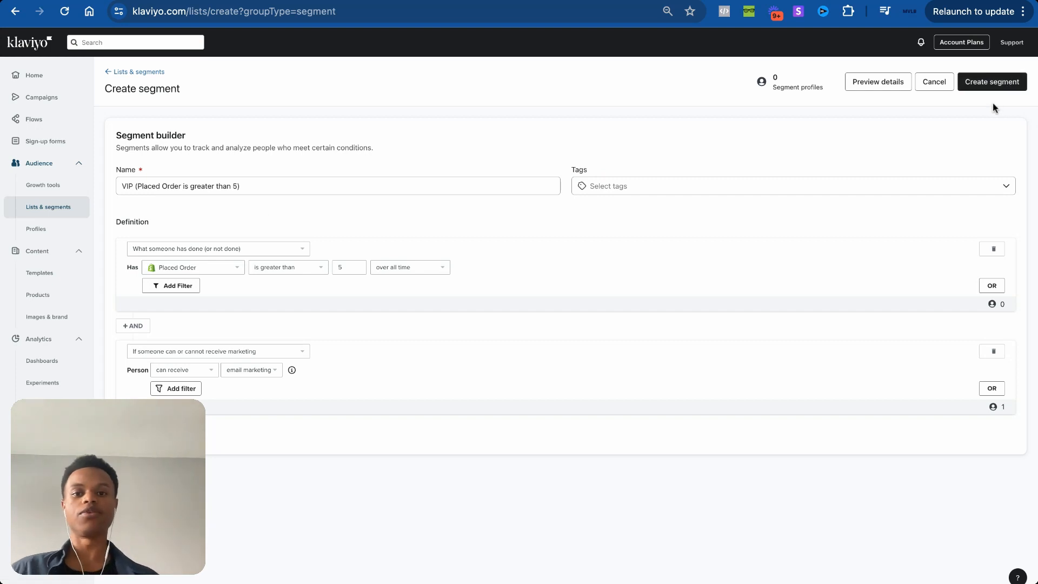
{"action": "left_click", "coordinate": [992, 85]}
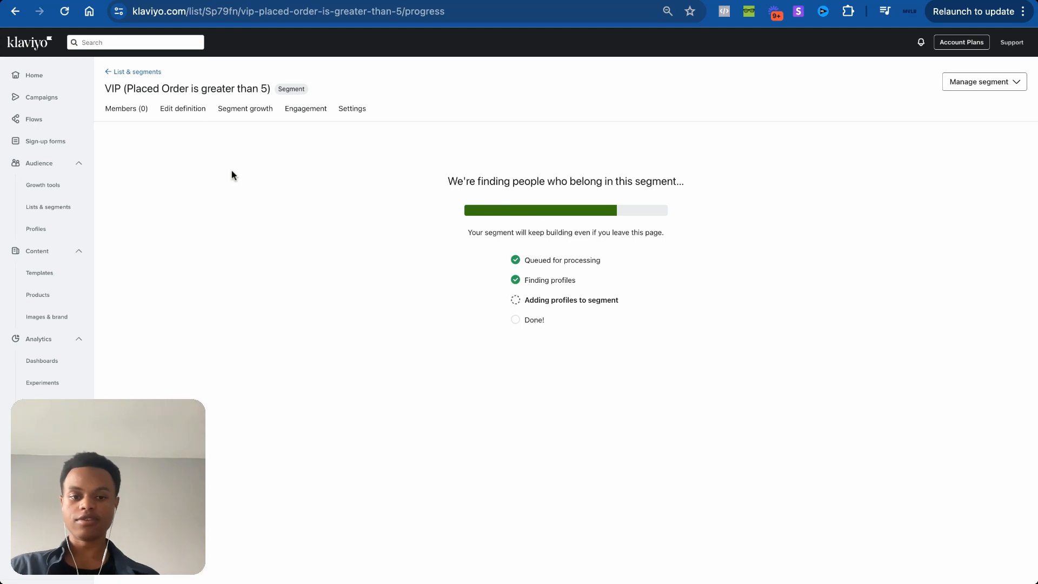
Step: Create a new flow from scratch in Klaviyo and name it "VIP (5)"
{"action": "left_click", "coordinate": [67, 120]}
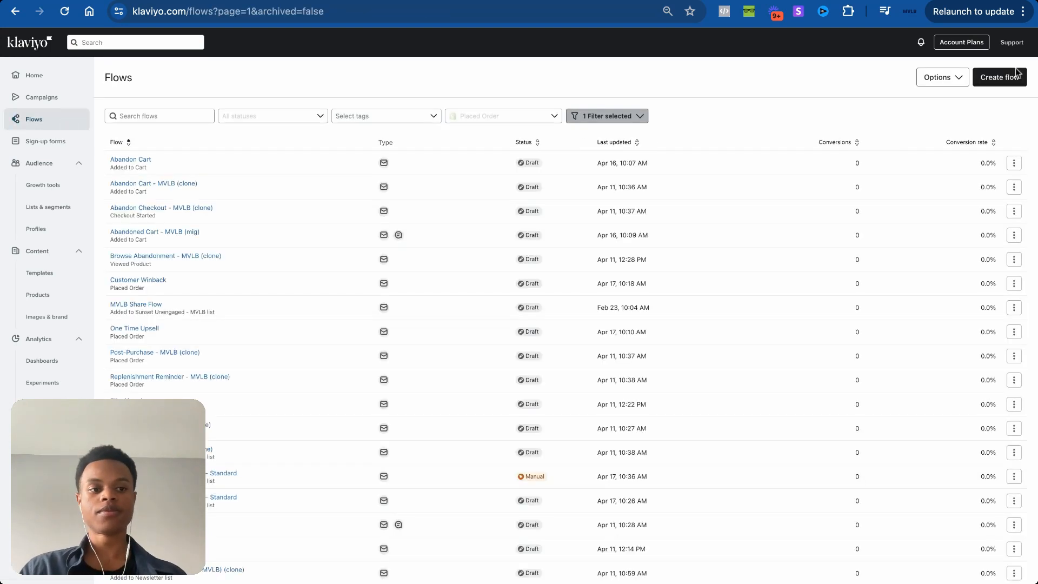
{"action": "left_click", "coordinate": [1000, 76]}
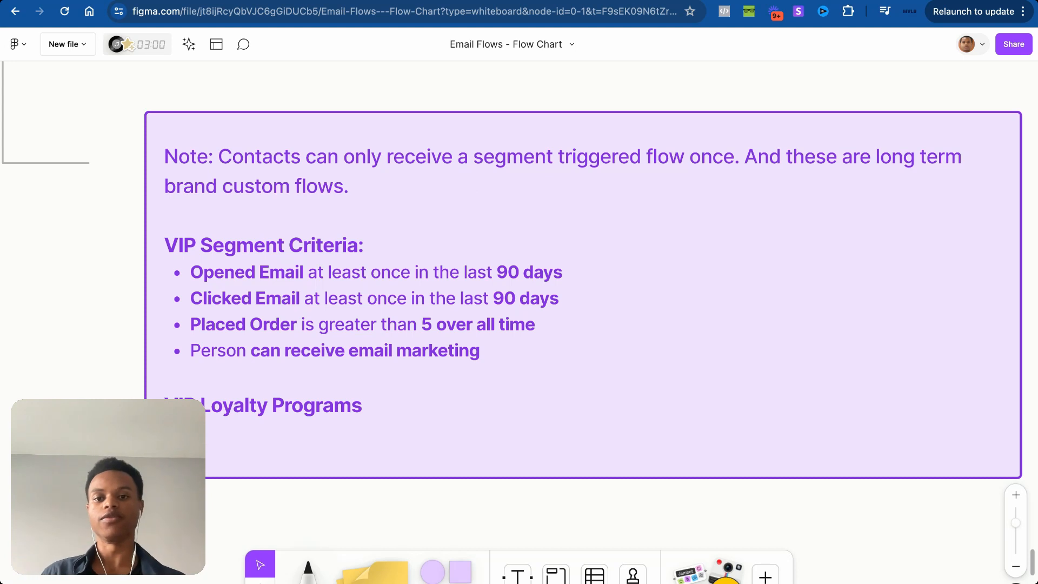
{"action": "key", "text": "ctrl+Tab"}
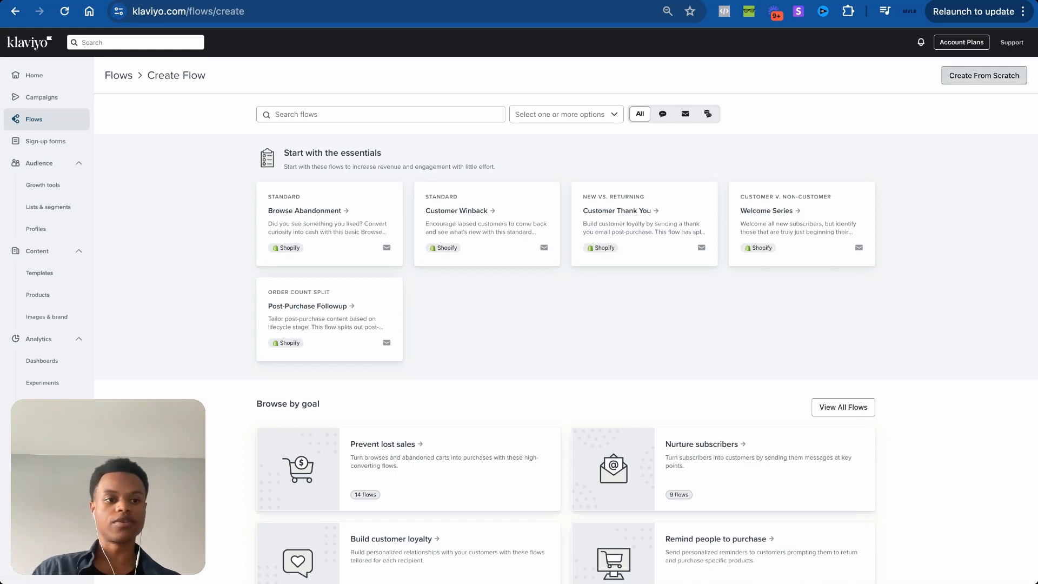
{"action": "left_click", "coordinate": [983, 75]}
{"action": "left_click", "coordinate": [541, 159]}
{"action": "type", "text": "VIPs"}
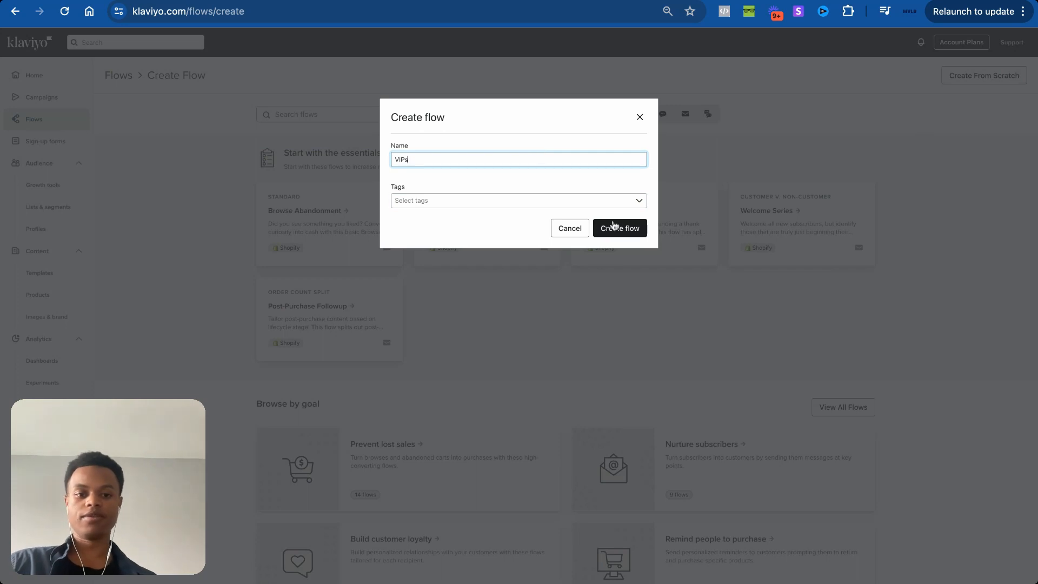
{"action": "key", "text": "BackSpace"}
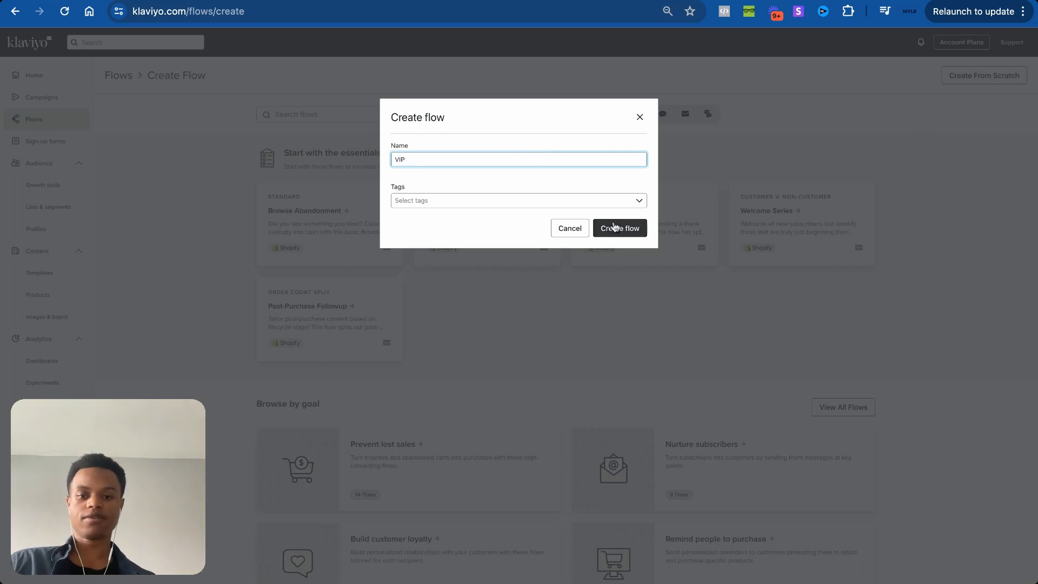
{"action": "type", "text": "($"}
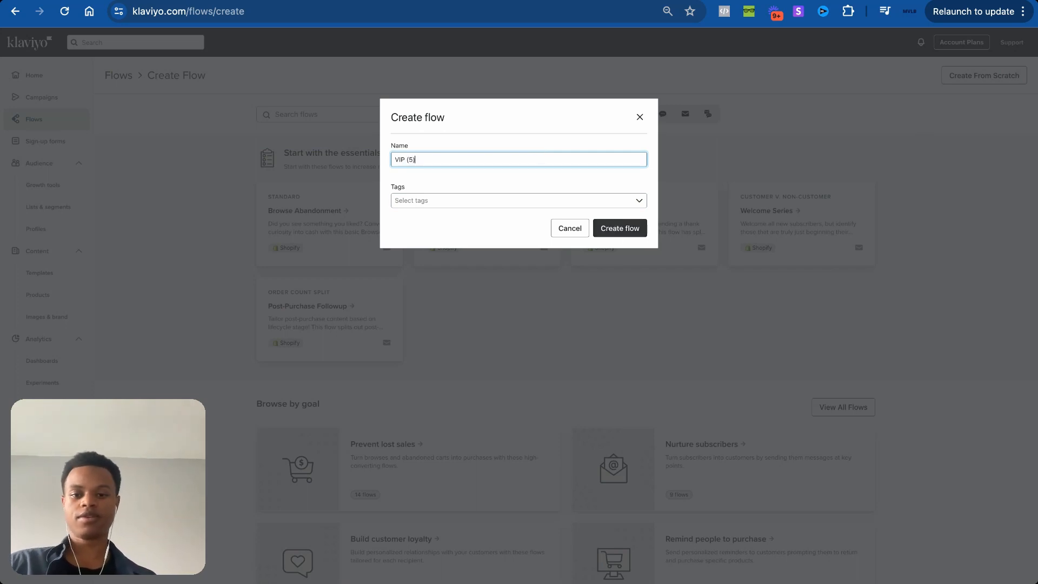
{"action": "left_click", "coordinate": [632, 233]}
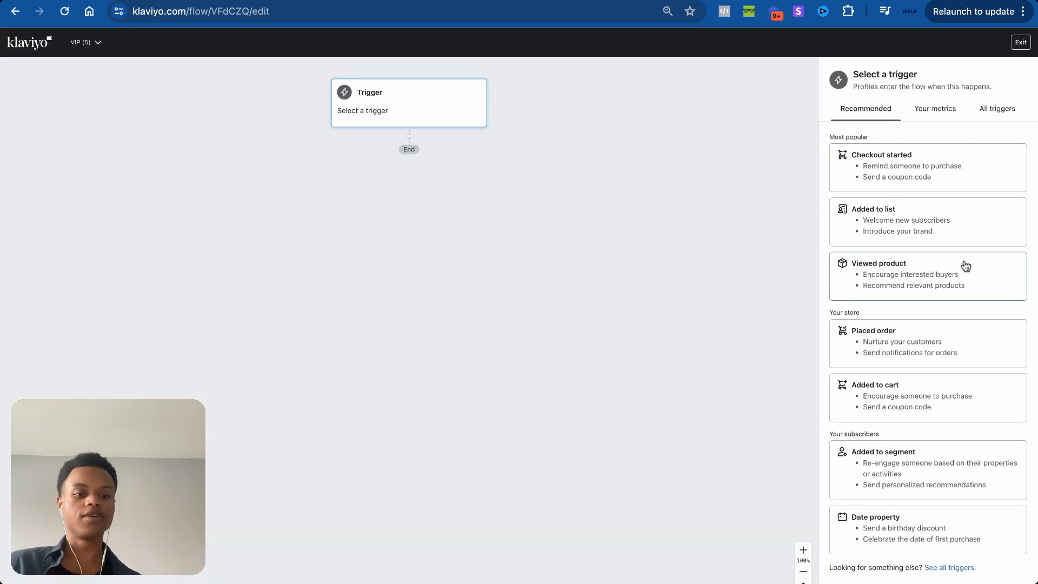
Step: Set the flow's trigger to Added to segment with "VIP (Placed Order is greater than 5)", and save it
{"action": "left_click", "coordinate": [923, 464]}
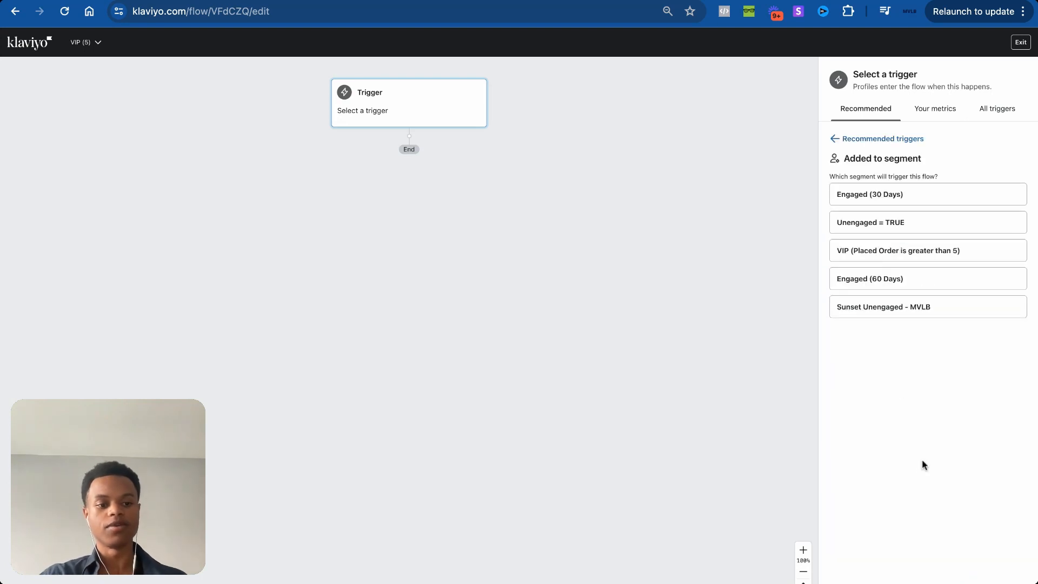
{"action": "left_click", "coordinate": [931, 259]}
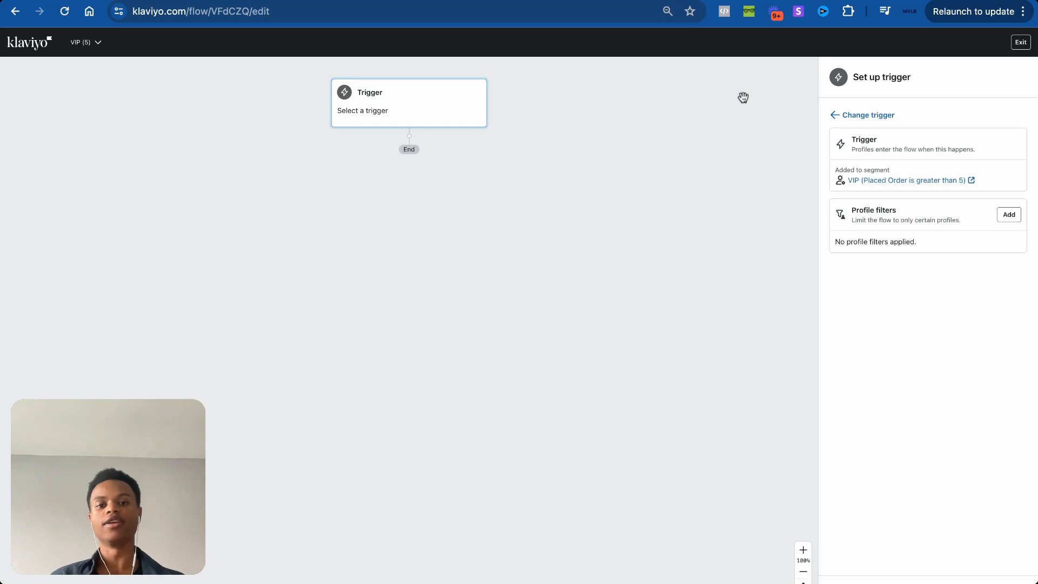
{"action": "left_click", "coordinate": [595, 1]}
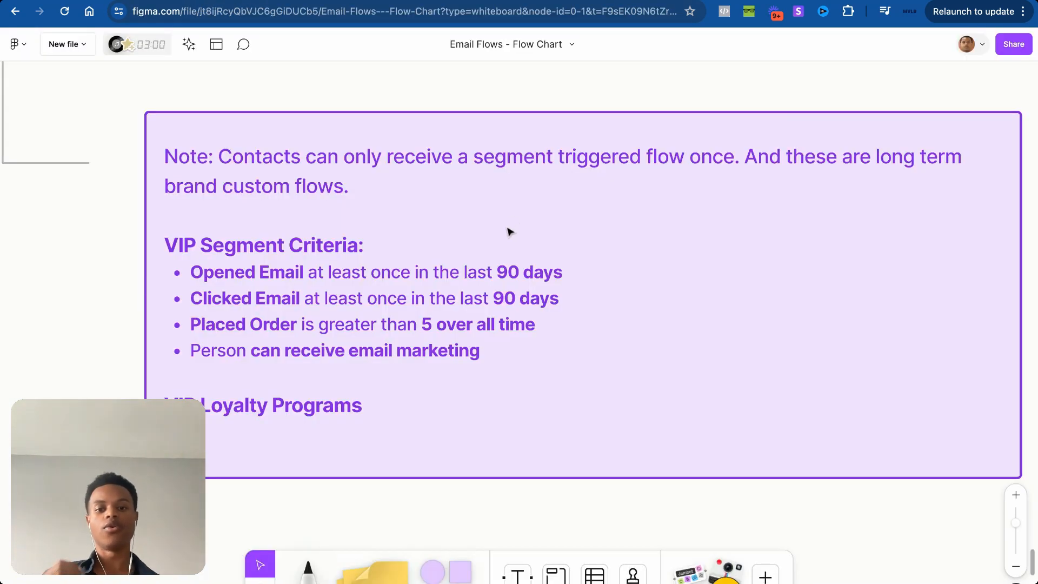
{"action": "left_click", "coordinate": [339, 1]}
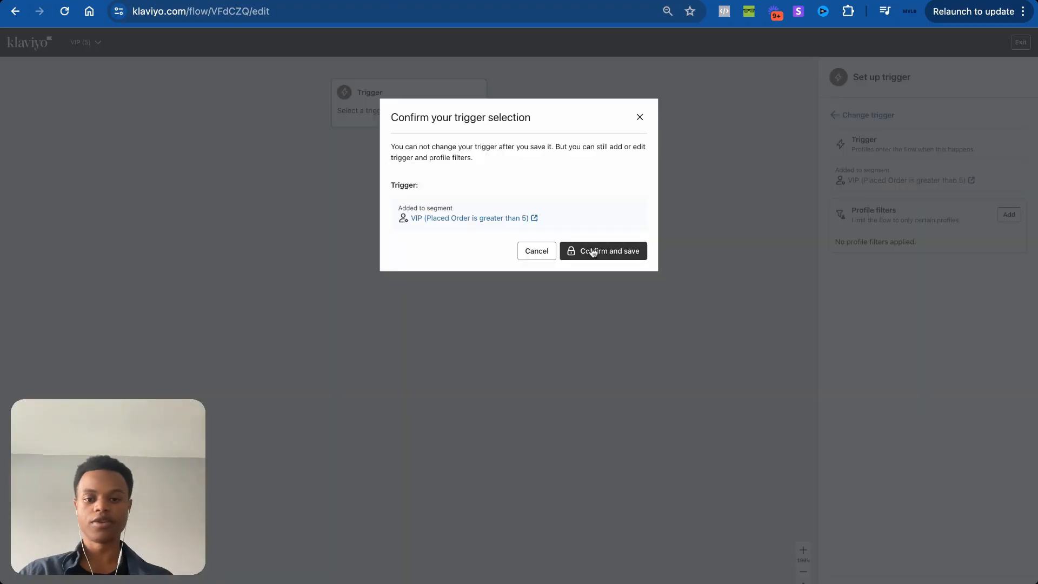
{"action": "left_click", "coordinate": [592, 250]}
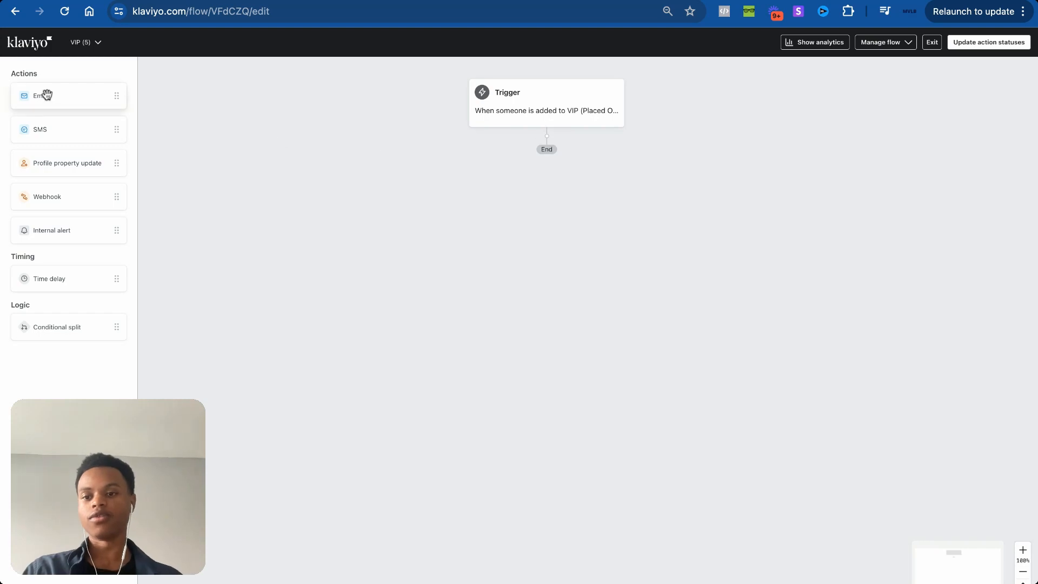
Step: Add an email below the flow's trigger and insert a time delay of 1 hour before it
{"action": "left_click_drag", "start_coordinate": [46, 96], "coordinate": [498, 141]}
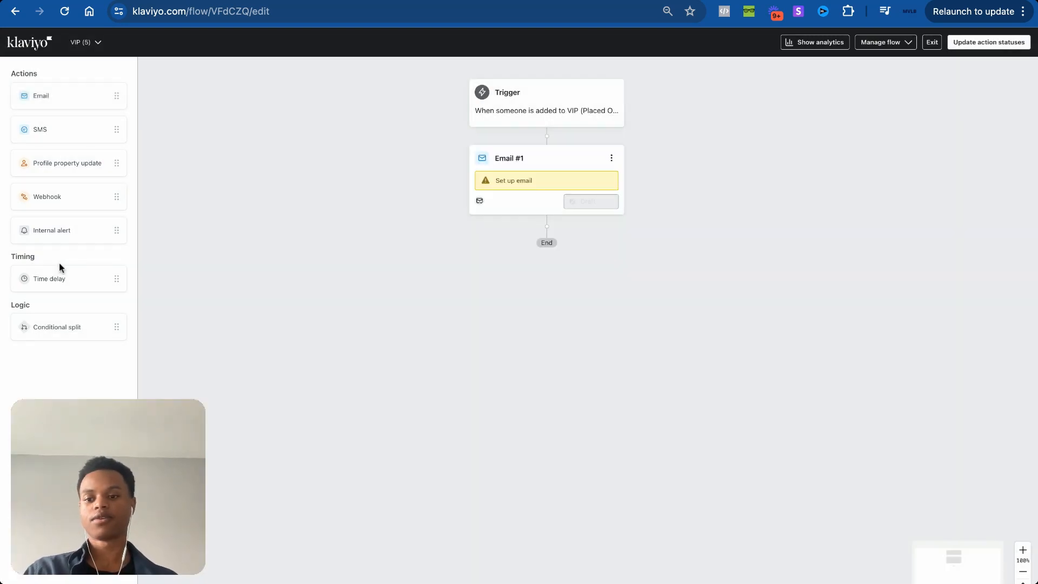
{"action": "left_click_drag", "start_coordinate": [56, 277], "coordinate": [546, 136]}
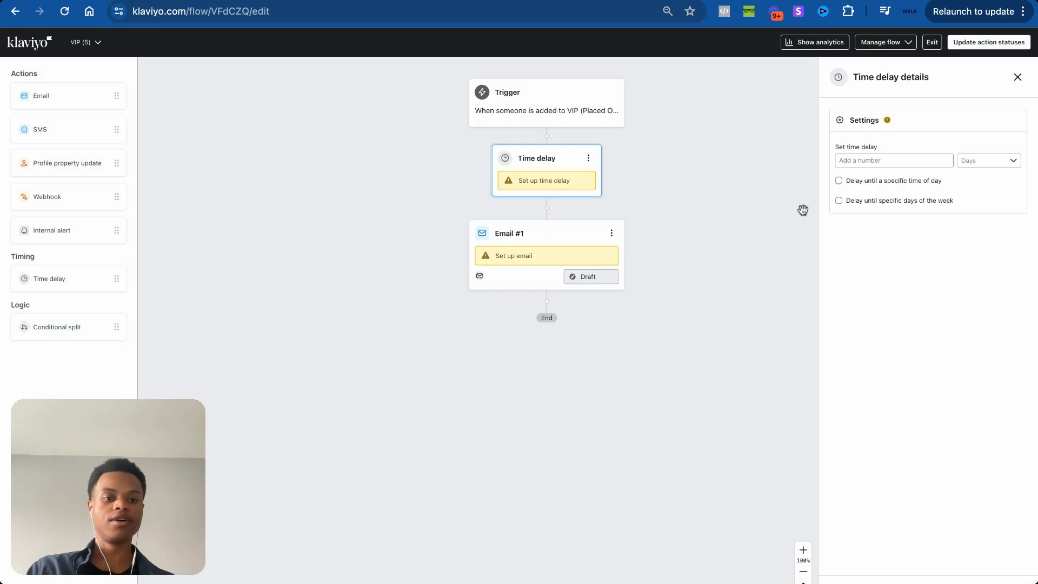
{"action": "left_click", "coordinate": [870, 160]}
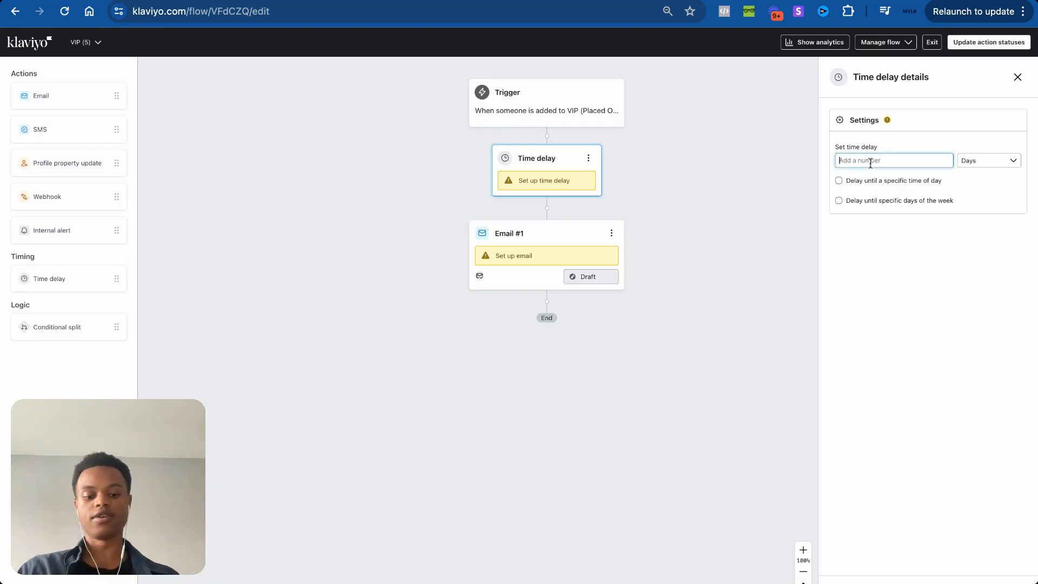
{"action": "type", "text": "1"}
{"action": "left_click", "coordinate": [968, 161]}
{"action": "left_click", "coordinate": [973, 197]}
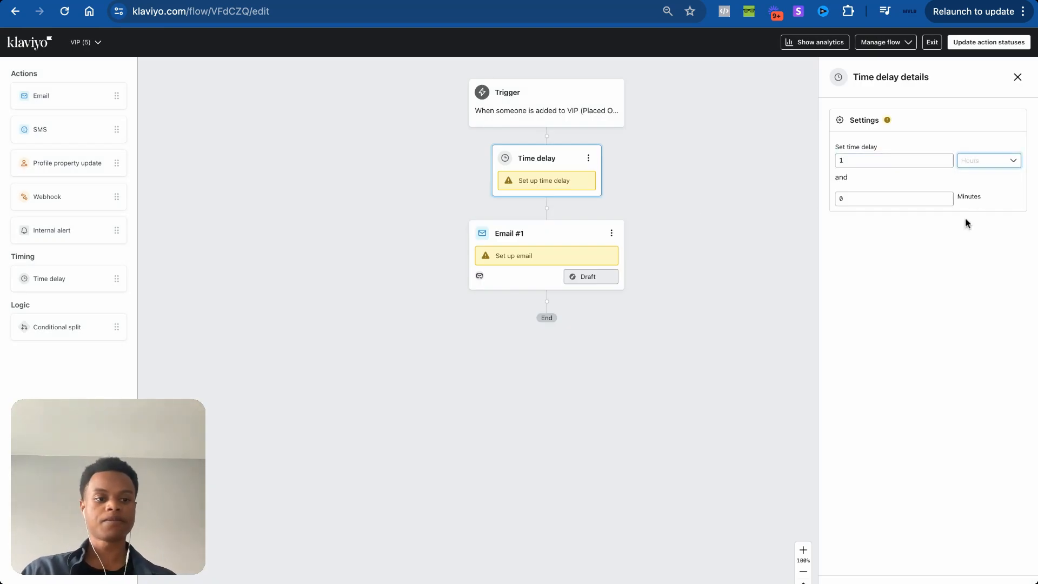
{"action": "left_click", "coordinate": [846, 582]}
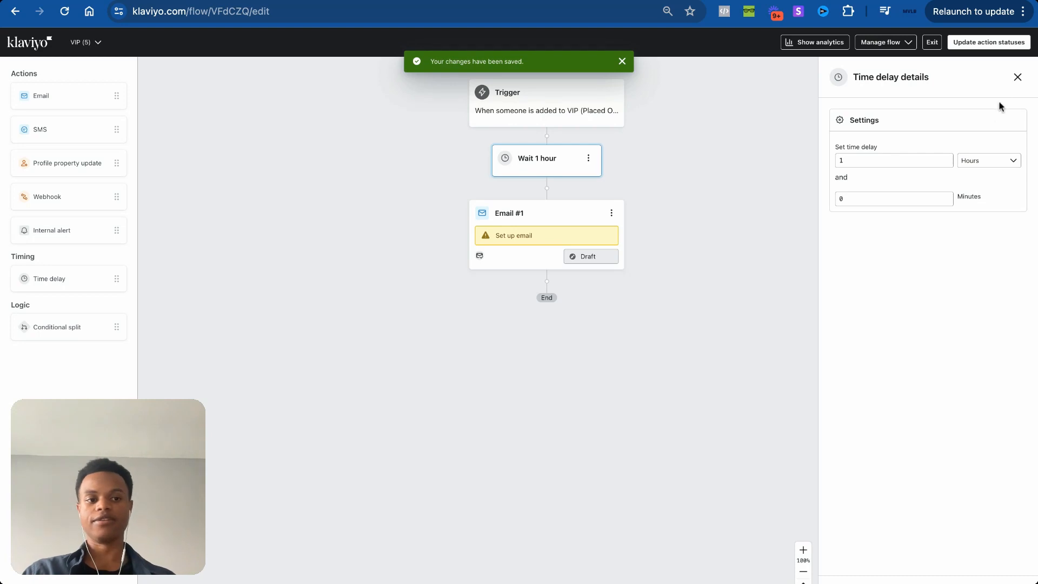
{"action": "left_click", "coordinate": [1017, 77]}
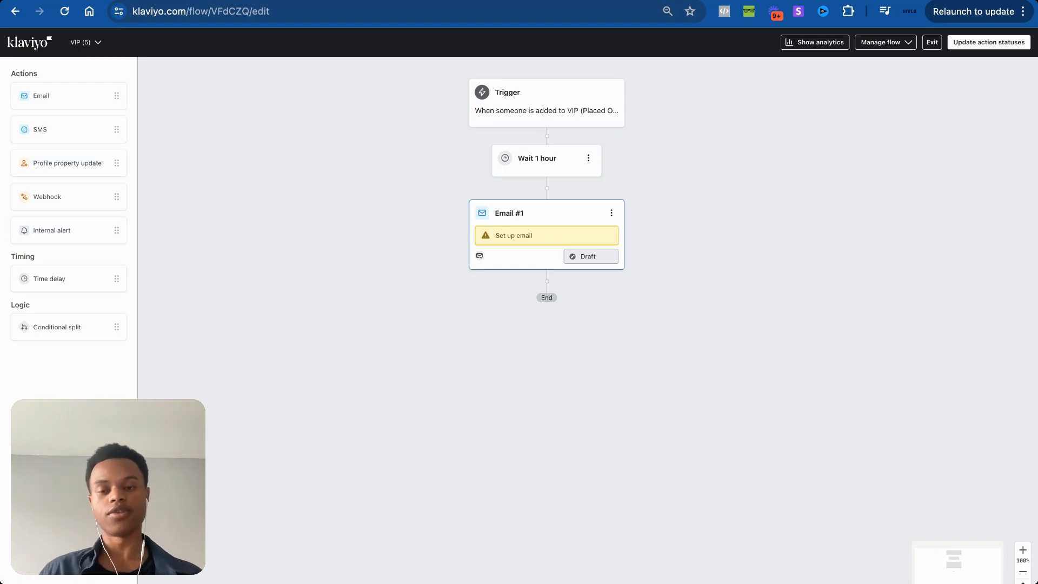
Step: Switch to the Lark Ellen Farm design in Figma and examine the repeat-customer thank-you email's header, image and message
{"action": "key", "text": "ctrl+Tab"}
{"action": "scroll", "coordinate": [417, 249], "scroll_direction": "down", "scroll_amount": 1}
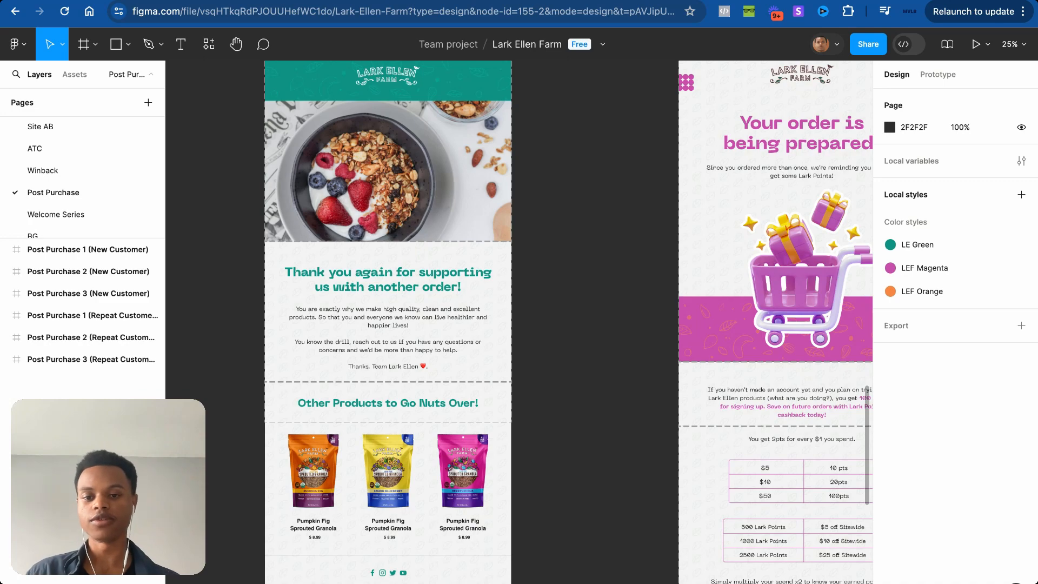
{"action": "scroll", "coordinate": [414, 239], "scroll_direction": "up", "scroll_amount": 2}
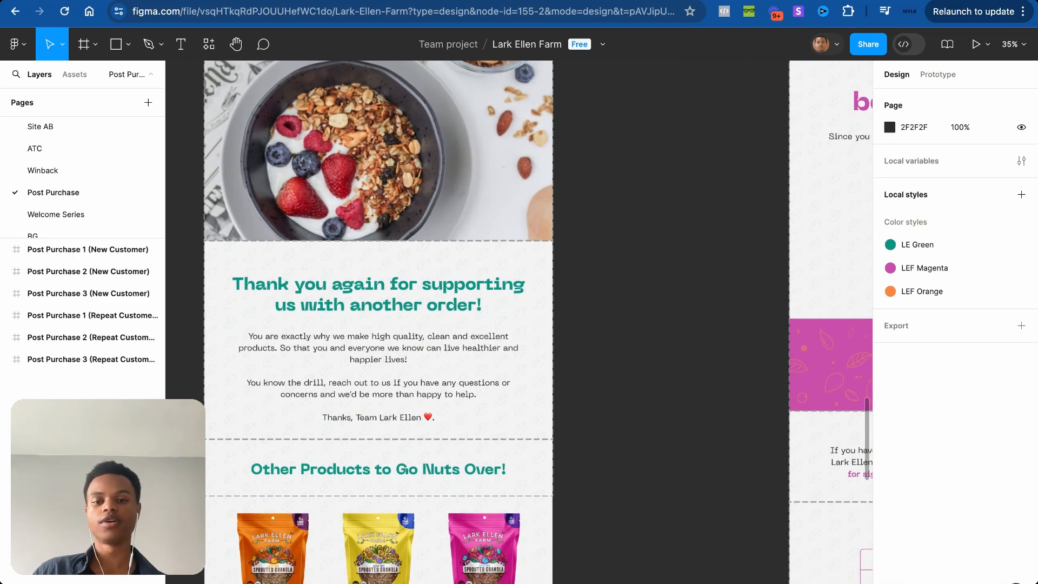
{"action": "scroll", "coordinate": [427, 321], "scroll_direction": "up", "scroll_amount": 3}
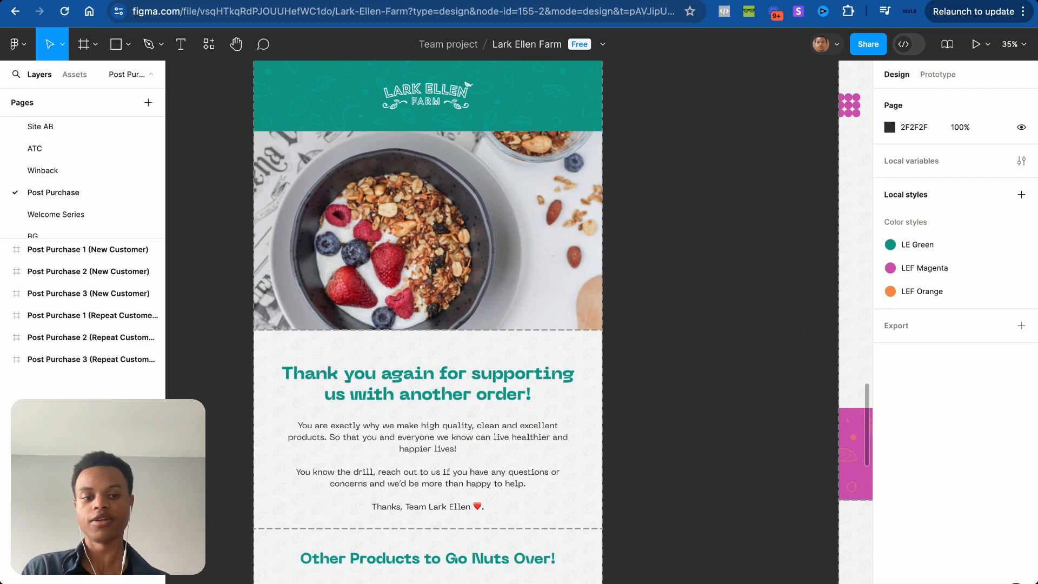
{"action": "scroll", "coordinate": [427, 321], "scroll_direction": "down", "scroll_amount": 2}
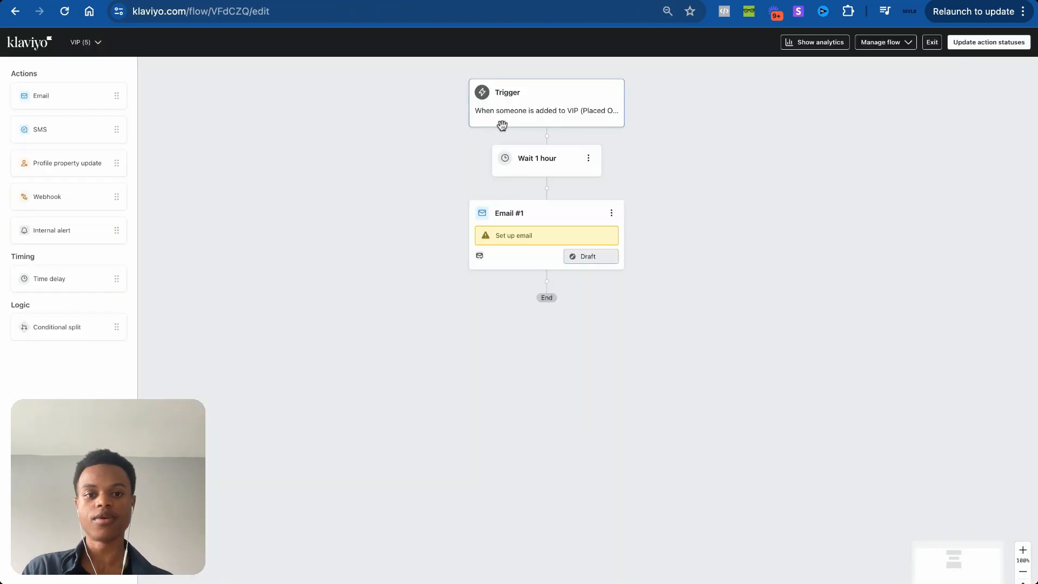
Step: Check the flow's trigger details in Klaviyo, then return to Figma and read the thank-you email's message and product recommendations
{"action": "left_click", "coordinate": [535, 121]}
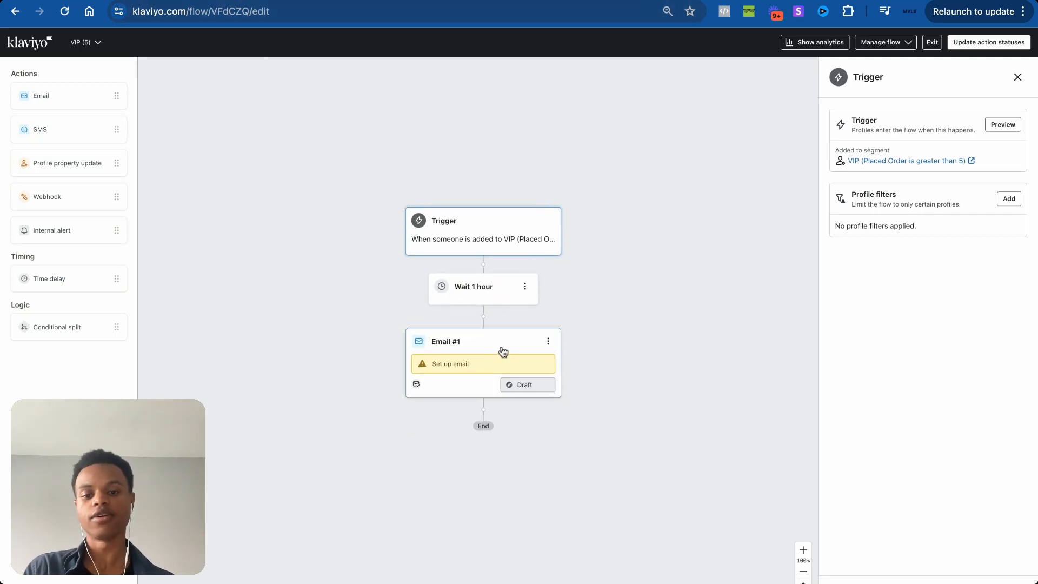
{"action": "left_click", "coordinate": [614, 2]}
{"action": "scroll", "coordinate": [468, 246], "scroll_direction": "down", "scroll_amount": 5}
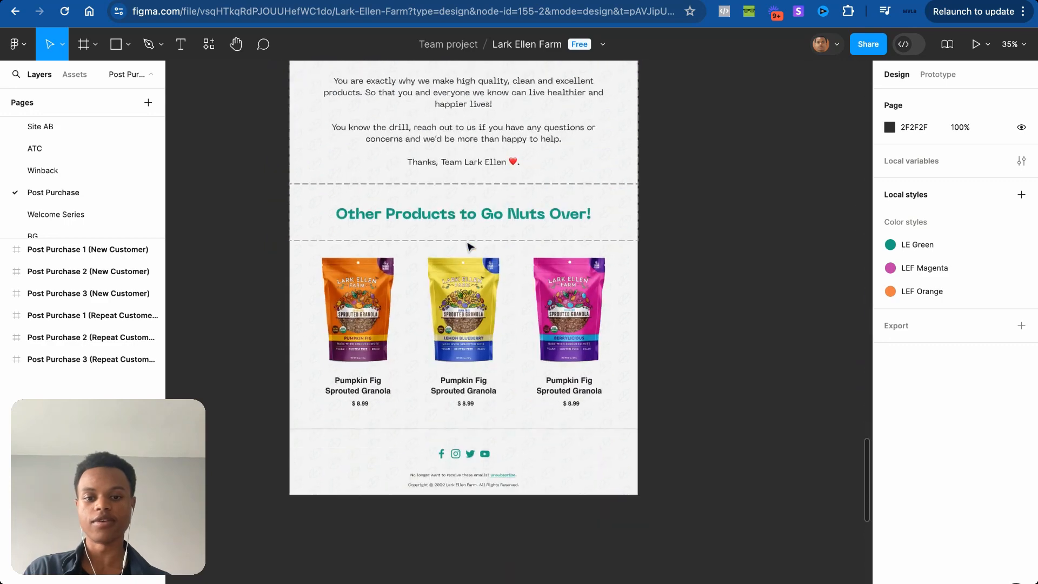
{"action": "scroll", "coordinate": [469, 247], "scroll_direction": "up", "scroll_amount": 1}
{"action": "scroll", "coordinate": [469, 247], "scroll_direction": "up", "scroll_amount": 1}
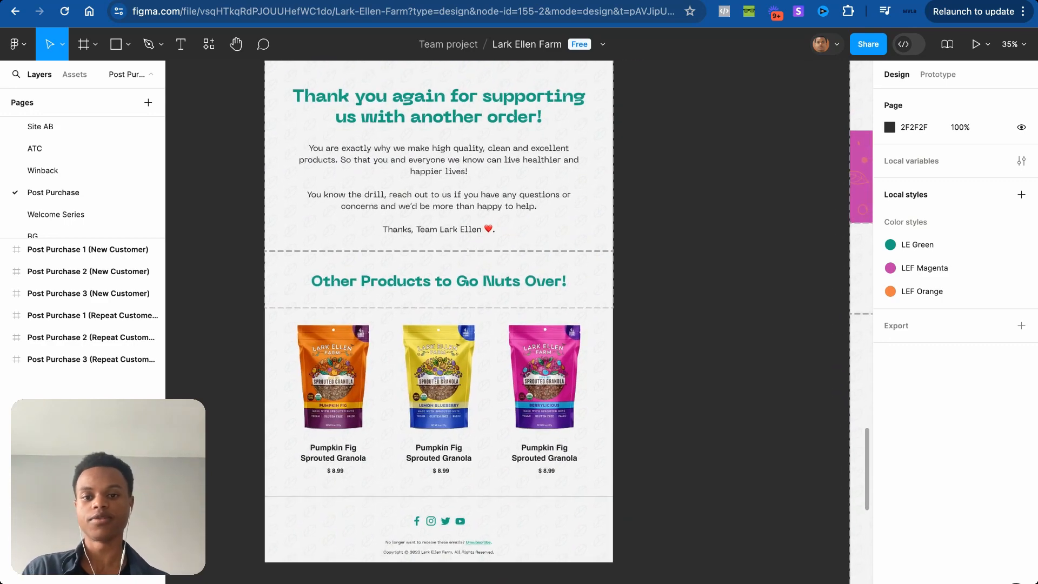
{"action": "scroll", "coordinate": [468, 237], "scroll_direction": "up", "scroll_amount": 3}
{"action": "scroll", "coordinate": [468, 237], "scroll_direction": "up", "scroll_amount": 3}
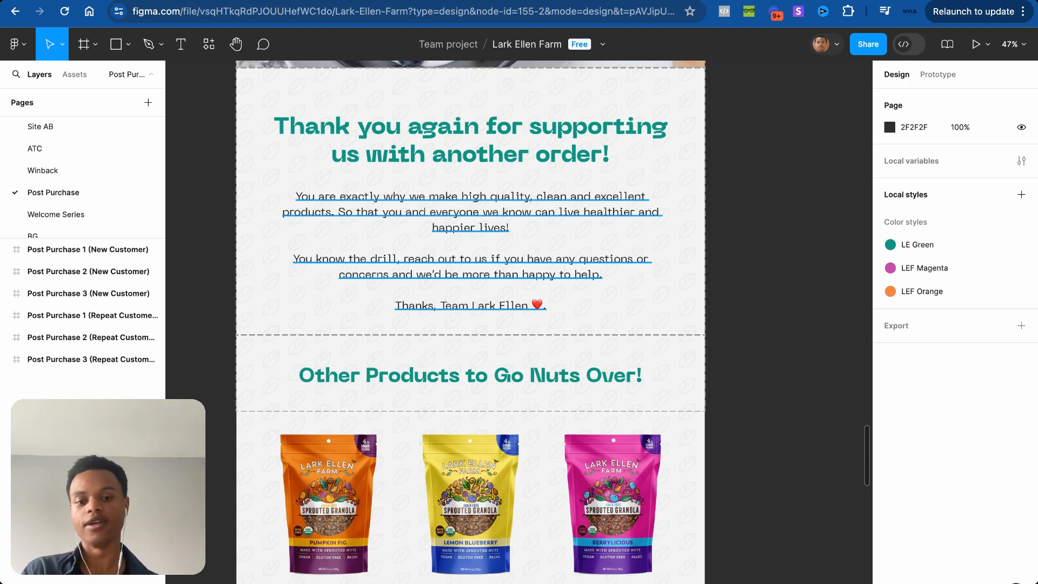
{"action": "scroll", "coordinate": [562, 293], "scroll_direction": "down", "scroll_amount": 3}
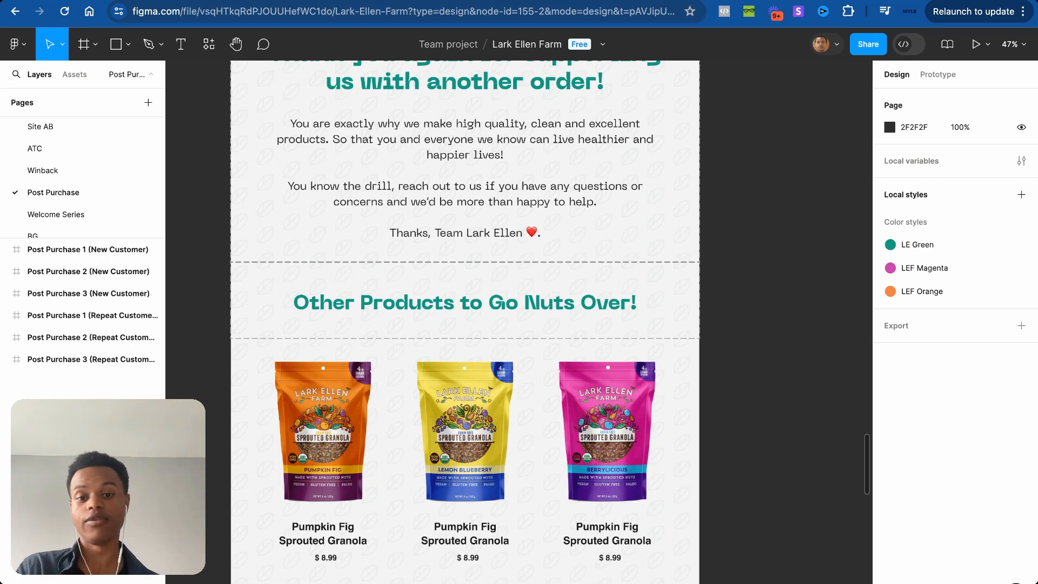
{"action": "scroll", "coordinate": [551, 254], "scroll_direction": "up", "scroll_amount": 3}
{"action": "scroll", "coordinate": [551, 254], "scroll_direction": "down", "scroll_amount": 4}
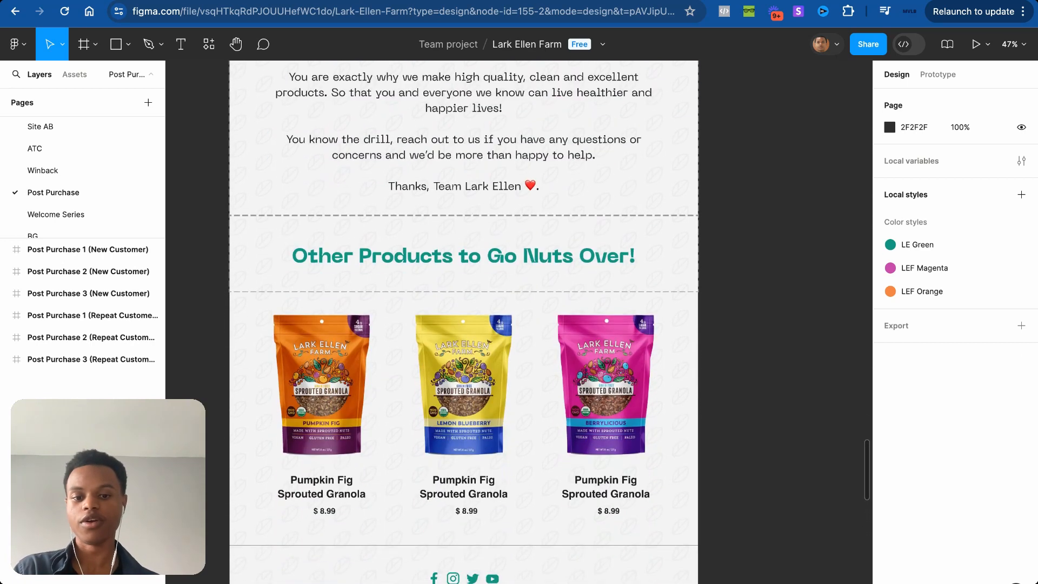
{"action": "scroll", "coordinate": [551, 254], "scroll_direction": "down", "scroll_amount": 3}
{"action": "scroll", "coordinate": [551, 254], "scroll_direction": "down", "scroll_amount": 1}
{"action": "scroll", "coordinate": [551, 254], "scroll_direction": "up", "scroll_amount": 4}
Step: Examine the neighbouring Lark Points email, including its sign-up bonus text, points-per-spend table and rewards discount table
{"action": "scroll", "coordinate": [551, 254], "scroll_direction": "right", "scroll_amount": 9}
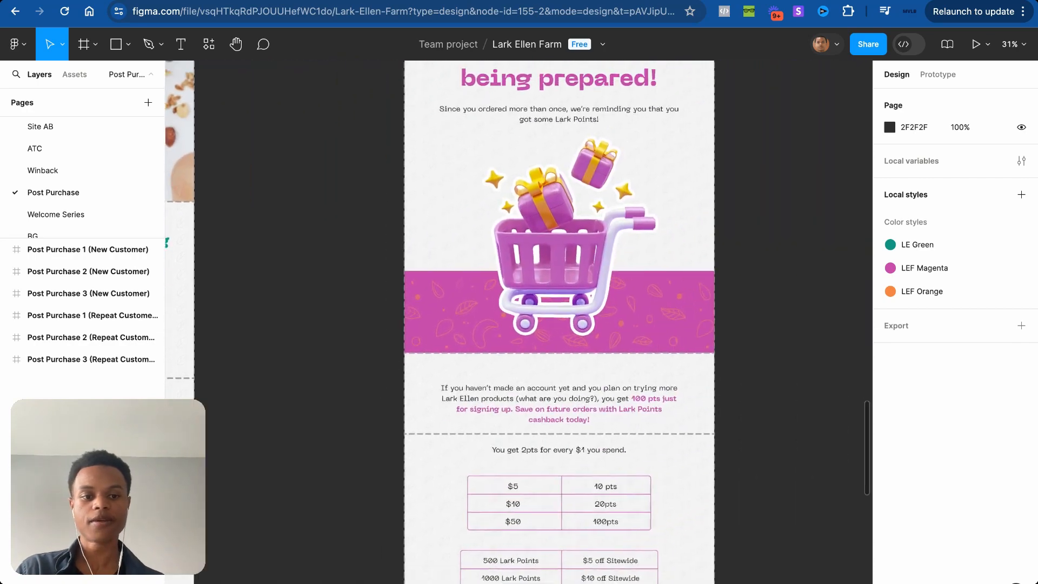
{"action": "scroll", "coordinate": [545, 243], "scroll_direction": "up", "scroll_amount": 4}
{"action": "scroll", "coordinate": [545, 243], "scroll_direction": "down", "scroll_amount": 6}
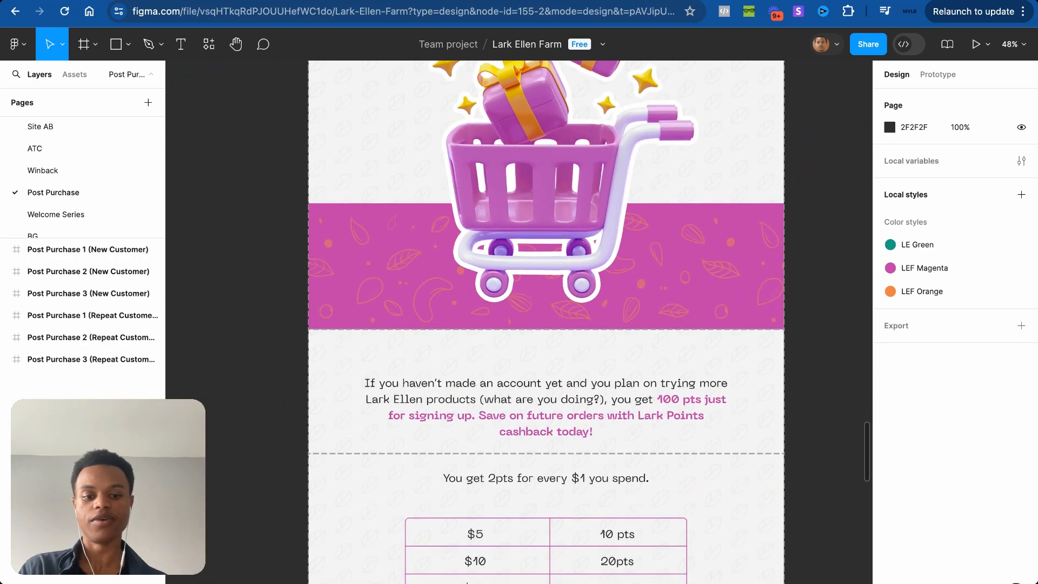
{"action": "scroll", "coordinate": [520, 321], "scroll_direction": "down", "scroll_amount": 1}
{"action": "scroll", "coordinate": [520, 321], "scroll_direction": "right", "scroll_amount": 1}
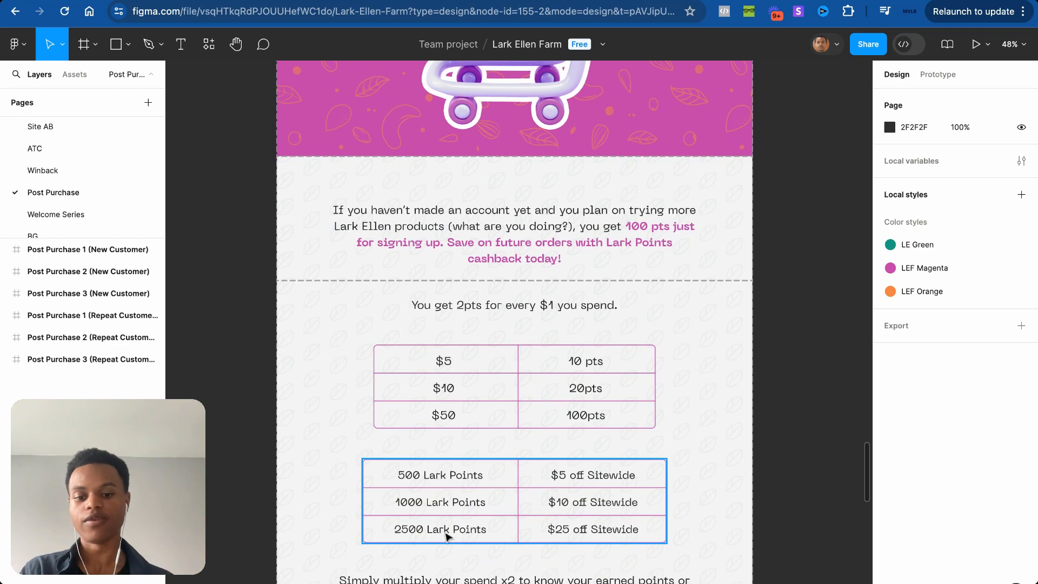
{"action": "scroll", "coordinate": [468, 467], "scroll_direction": "down", "scroll_amount": 2}
{"action": "scroll", "coordinate": [468, 467], "scroll_direction": "left", "scroll_amount": 1}
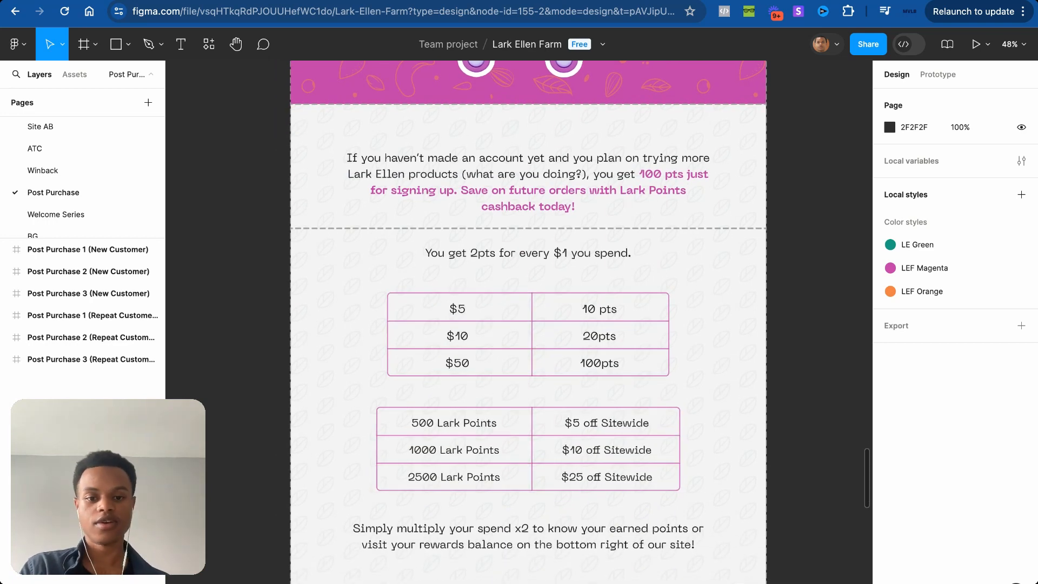
{"action": "scroll", "coordinate": [475, 432], "scroll_direction": "down", "scroll_amount": 3, "text": "ctrl"}
{"action": "scroll", "coordinate": [476, 432], "scroll_direction": "up", "scroll_amount": 5}
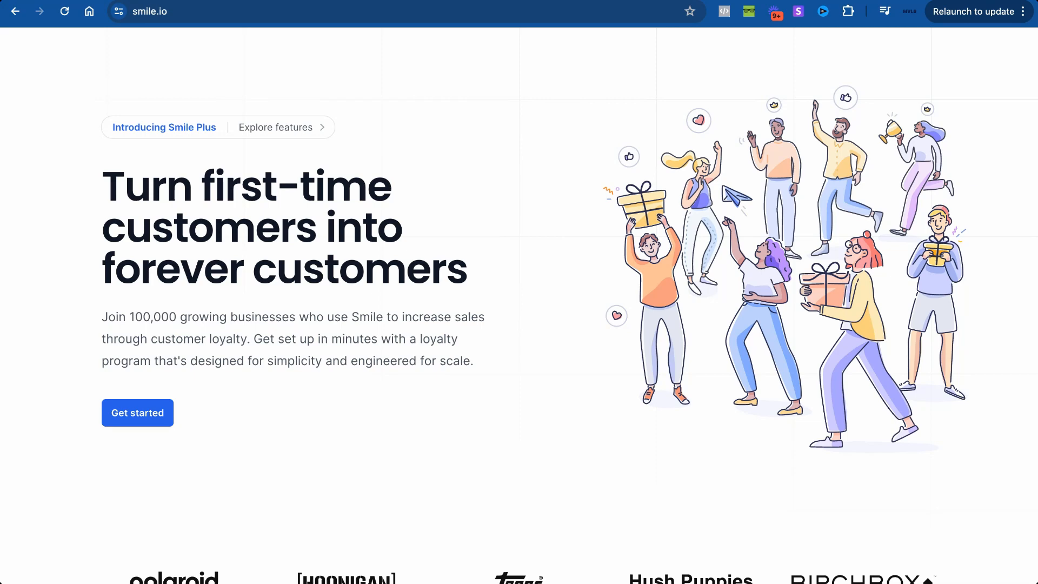
Step: View the Smile.io homepage, switch to the Nova Wax site and examine the ways to redeem Star Points in its rewards widget
{"action": "scroll", "coordinate": [519, 302], "scroll_direction": "up", "scroll_amount": 2}
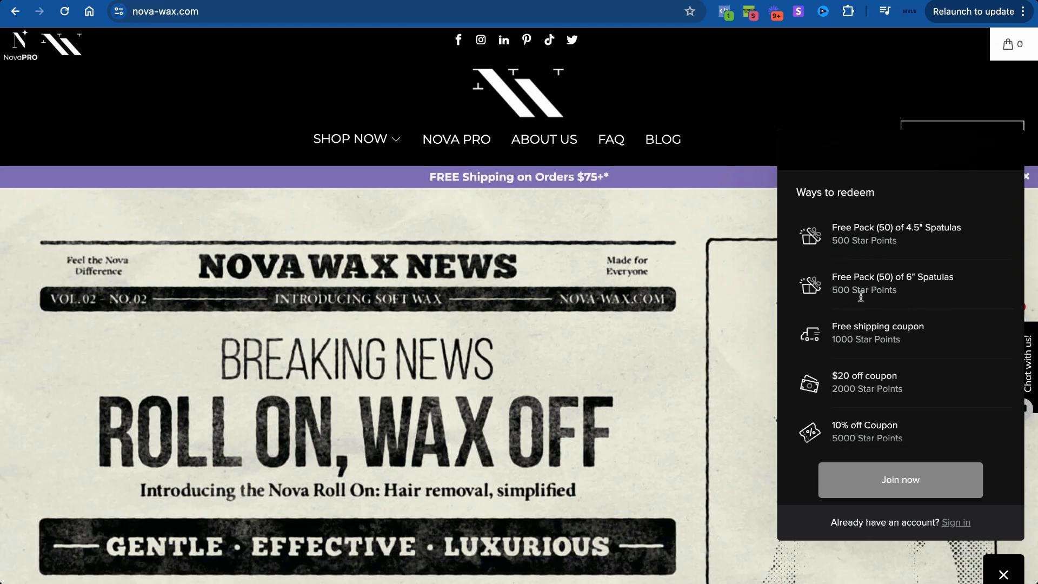
{"action": "scroll", "coordinate": [867, 321], "scroll_direction": "down", "scroll_amount": 2}
{"action": "scroll", "coordinate": [867, 322], "scroll_direction": "up", "scroll_amount": 2}
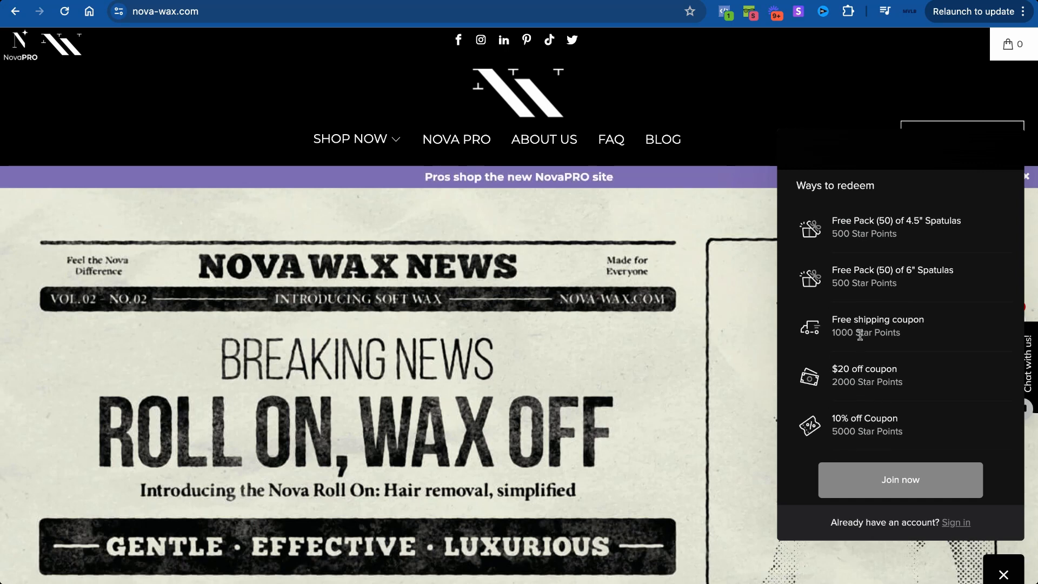
Step: Switch to the Chinook Seedery site and examine the referral rewards and ways to redeem Chinookeries in its rewards widget
{"action": "scroll", "coordinate": [887, 335], "scroll_direction": "up", "scroll_amount": 1}
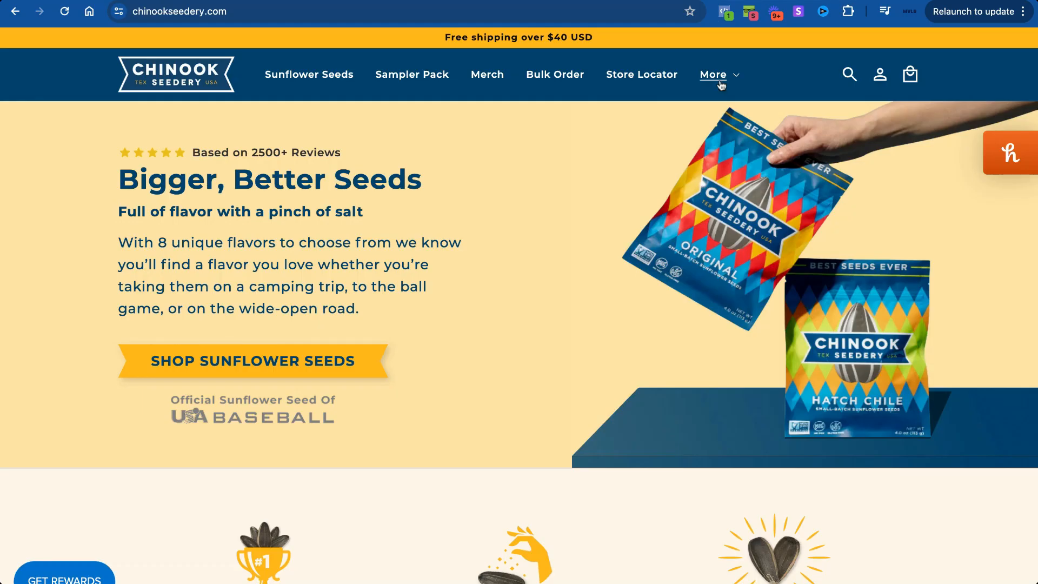
{"action": "left_click", "coordinate": [81, 572]}
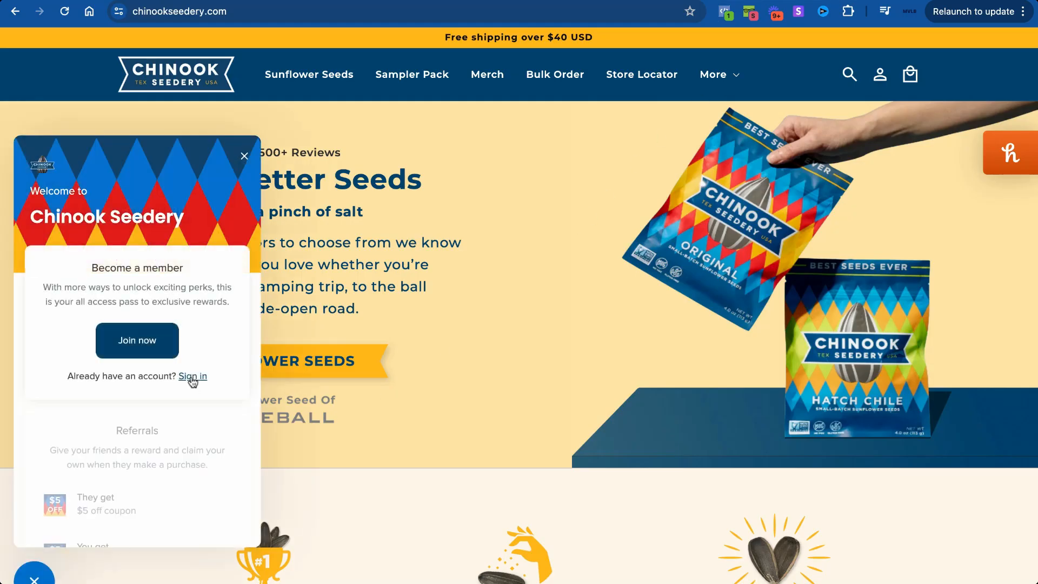
{"action": "scroll", "coordinate": [192, 379], "scroll_direction": "down", "scroll_amount": 4}
{"action": "scroll", "coordinate": [102, 341], "scroll_direction": "down", "scroll_amount": 2}
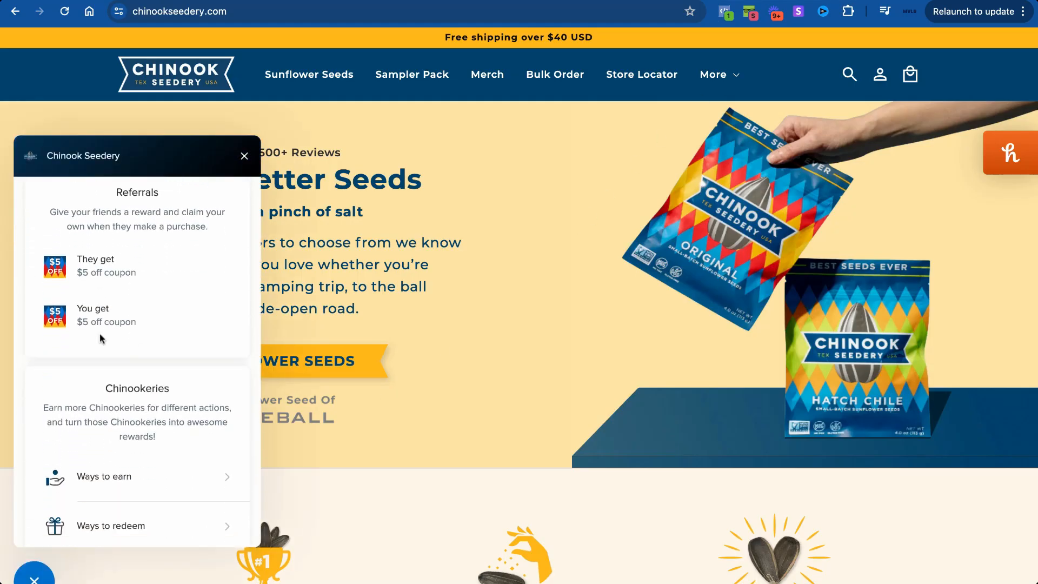
{"action": "scroll", "coordinate": [103, 293], "scroll_direction": "up", "scroll_amount": 1}
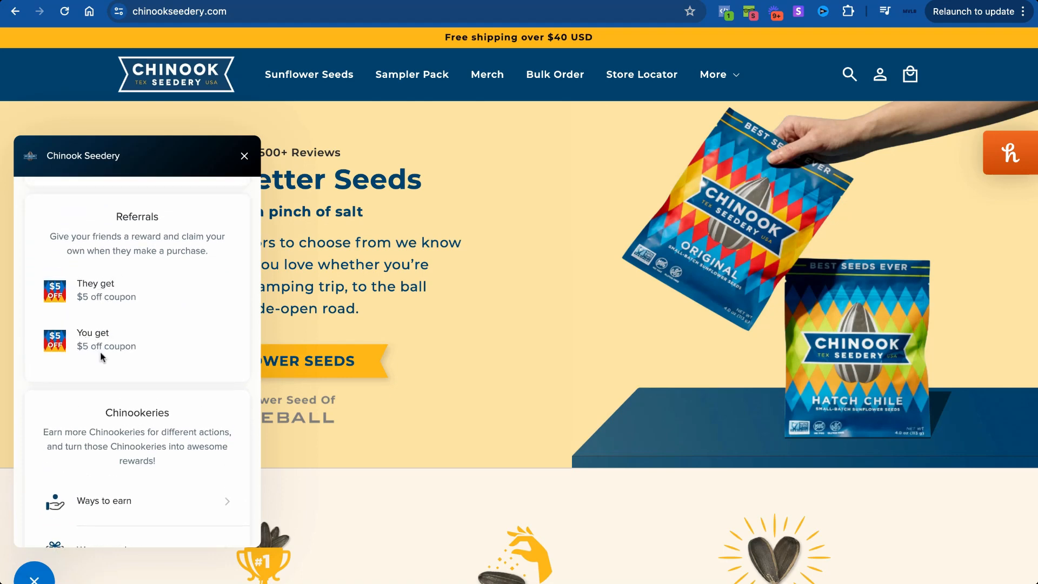
{"action": "scroll", "coordinate": [103, 357], "scroll_direction": "down", "scroll_amount": 1}
{"action": "left_click", "coordinate": [132, 503]}
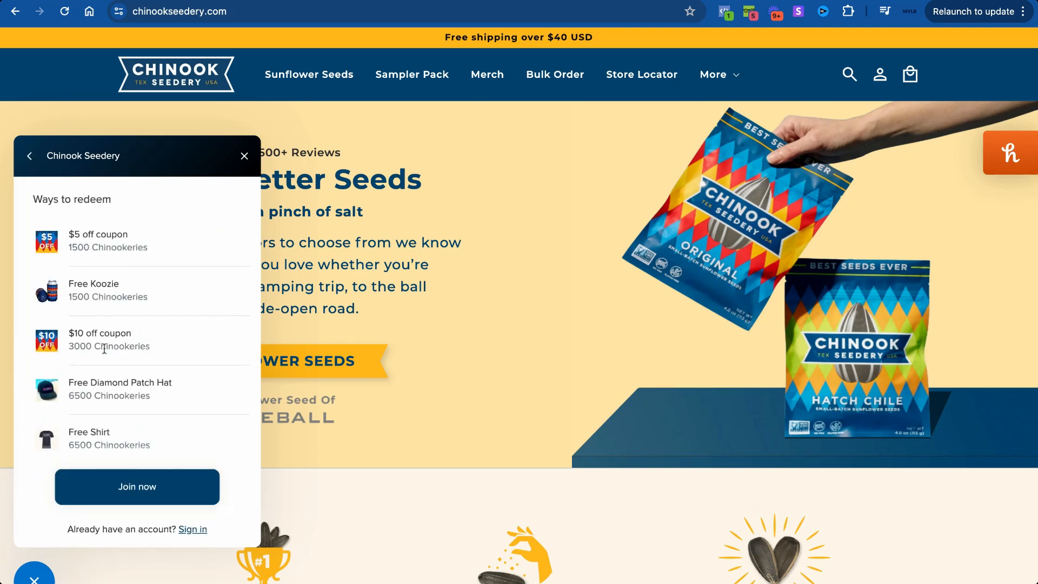
{"action": "scroll", "coordinate": [104, 347], "scroll_direction": "down", "scroll_amount": 1}
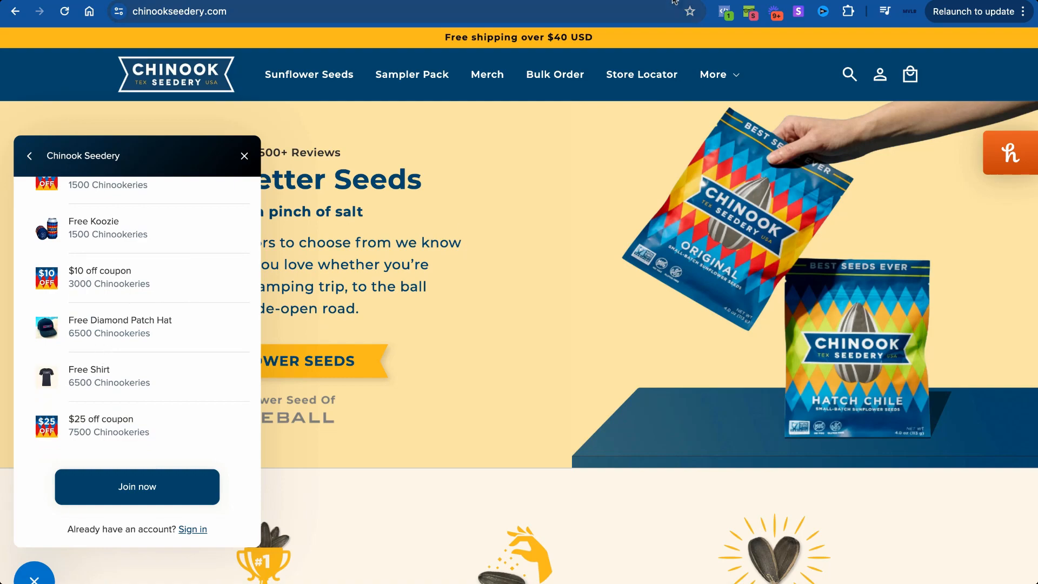
Step: Switch to the Email Flows flow chart in Figma and view the Smile.io to Klaviyo customer data sync notes
{"action": "left_click", "coordinate": [692, 1]}
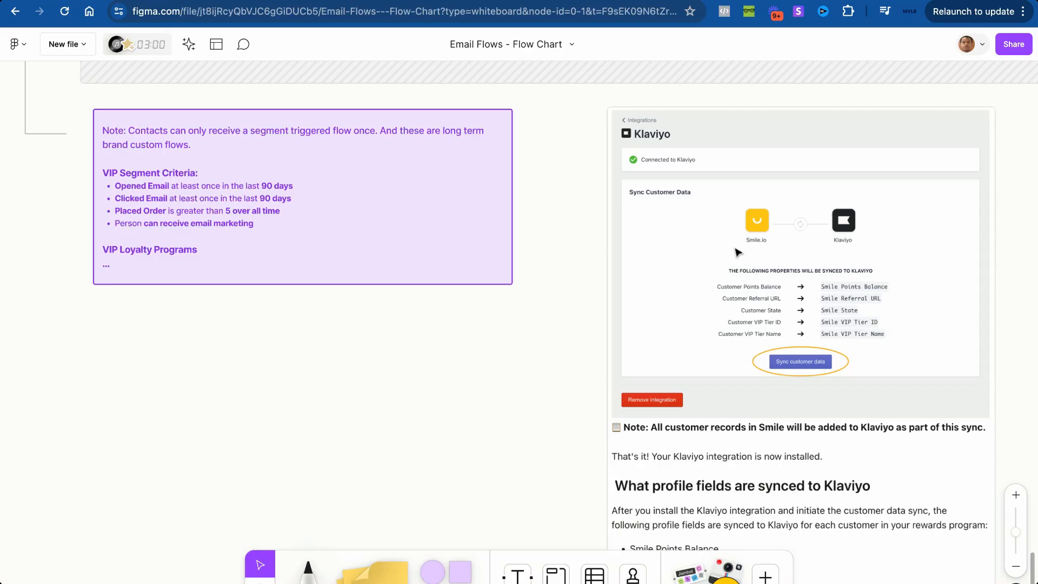
{"action": "scroll", "coordinate": [737, 252], "scroll_direction": "right", "scroll_amount": 3}
{"action": "scroll", "coordinate": [737, 252], "scroll_direction": "down", "scroll_amount": 3}
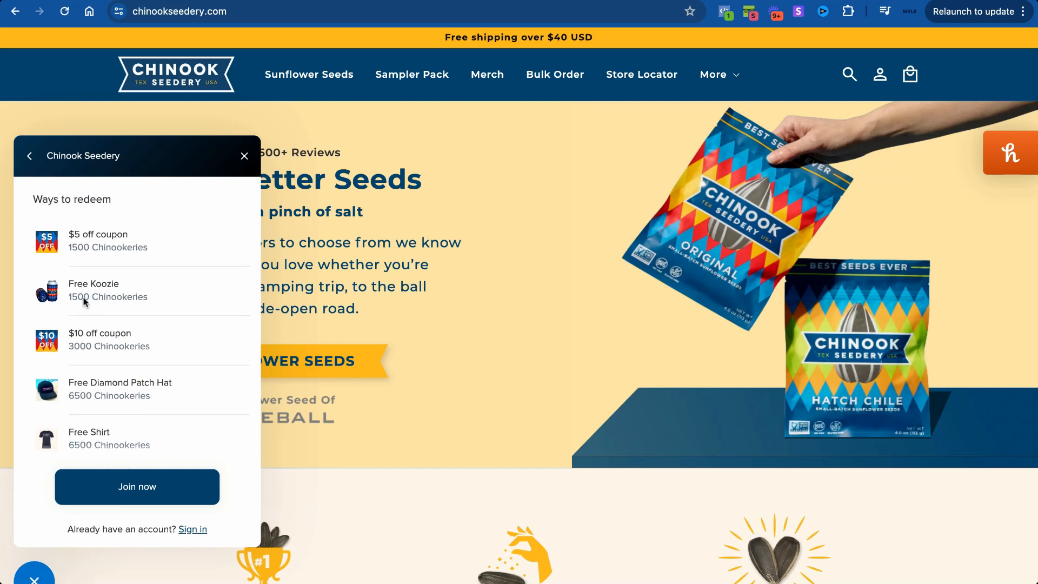
Step: Return to the Chinook Seedery site, examine the ways to earn Chinookeries in the rewards widget, and close the widget
{"action": "left_click", "coordinate": [30, 156]}
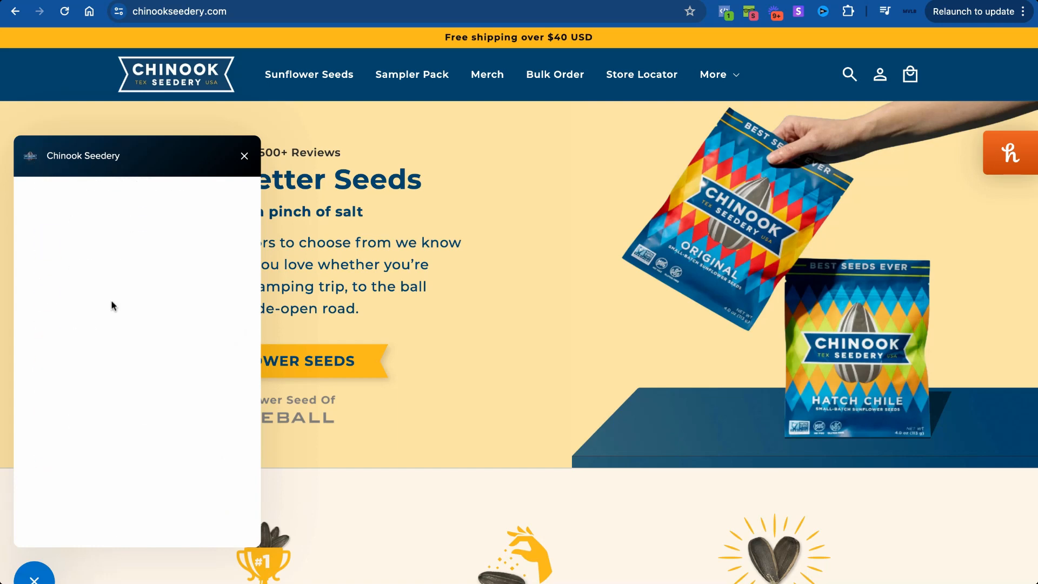
{"action": "left_click", "coordinate": [117, 461]}
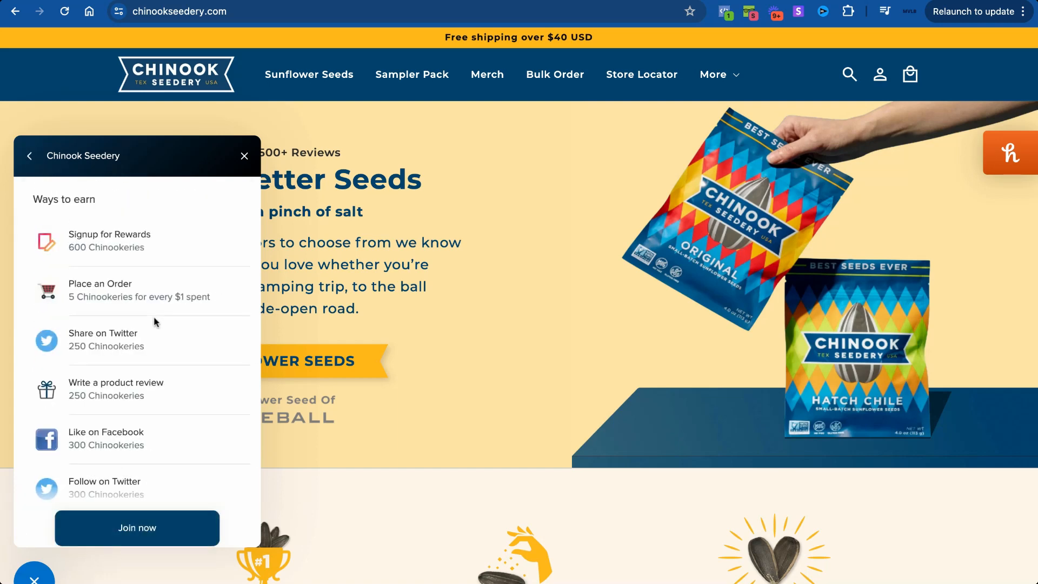
{"action": "scroll", "coordinate": [155, 319], "scroll_direction": "down", "scroll_amount": 2}
{"action": "scroll", "coordinate": [138, 324], "scroll_direction": "down", "scroll_amount": 1}
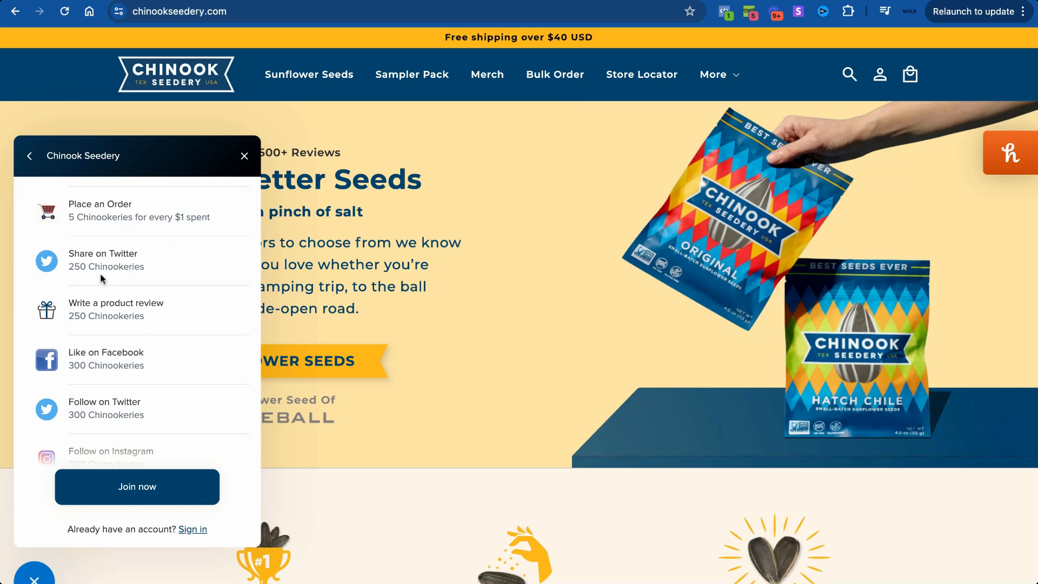
{"action": "scroll", "coordinate": [104, 354], "scroll_direction": "down", "scroll_amount": 3}
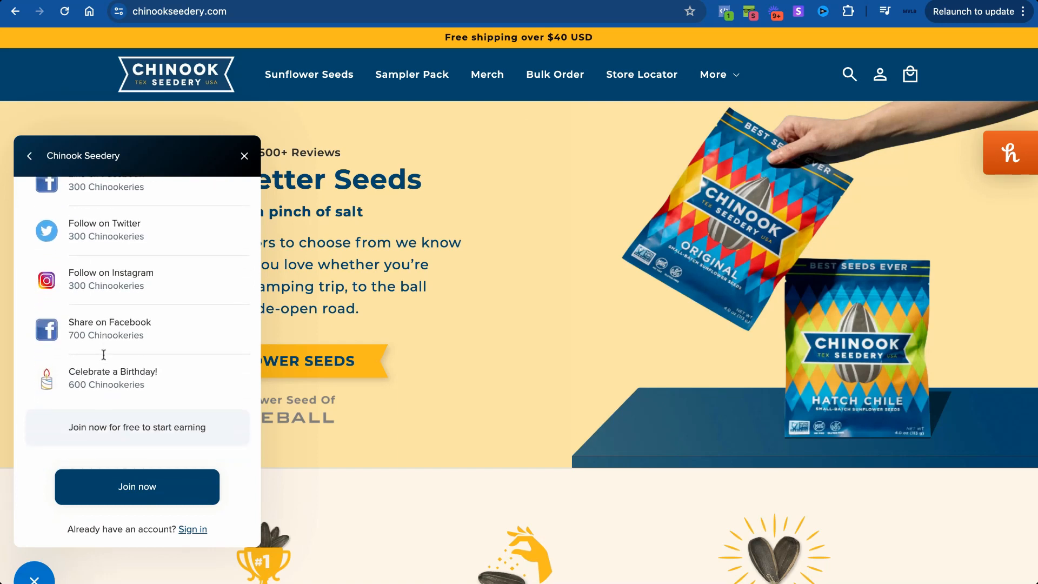
{"action": "scroll", "coordinate": [104, 354], "scroll_direction": "up", "scroll_amount": 5}
{"action": "scroll", "coordinate": [104, 354], "scroll_direction": "down", "scroll_amount": 1}
{"action": "scroll", "coordinate": [72, 267], "scroll_direction": "down", "scroll_amount": 4}
{"action": "scroll", "coordinate": [72, 267], "scroll_direction": "up", "scroll_amount": 5}
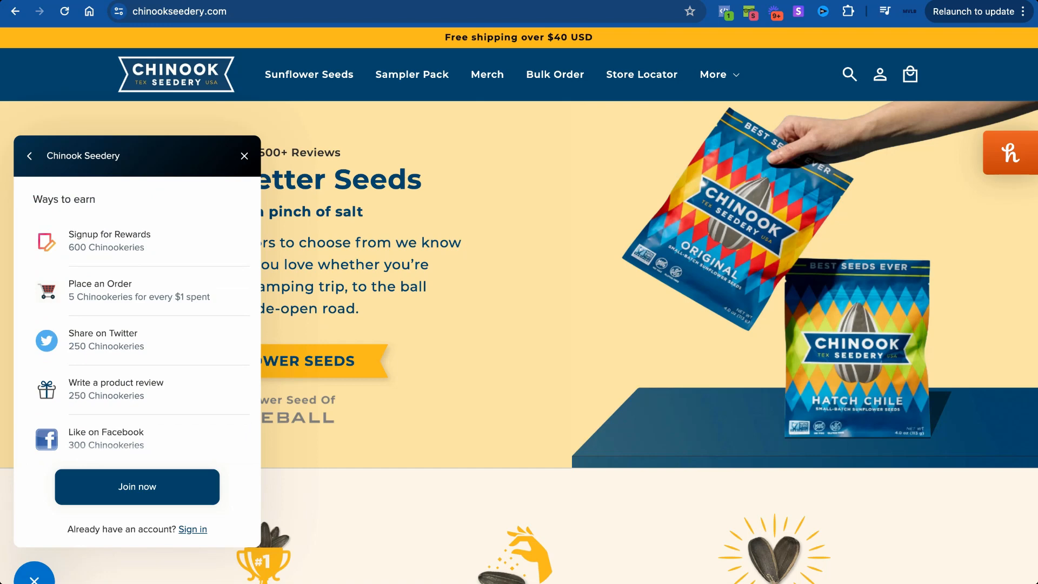
{"action": "left_click", "coordinate": [29, 155]}
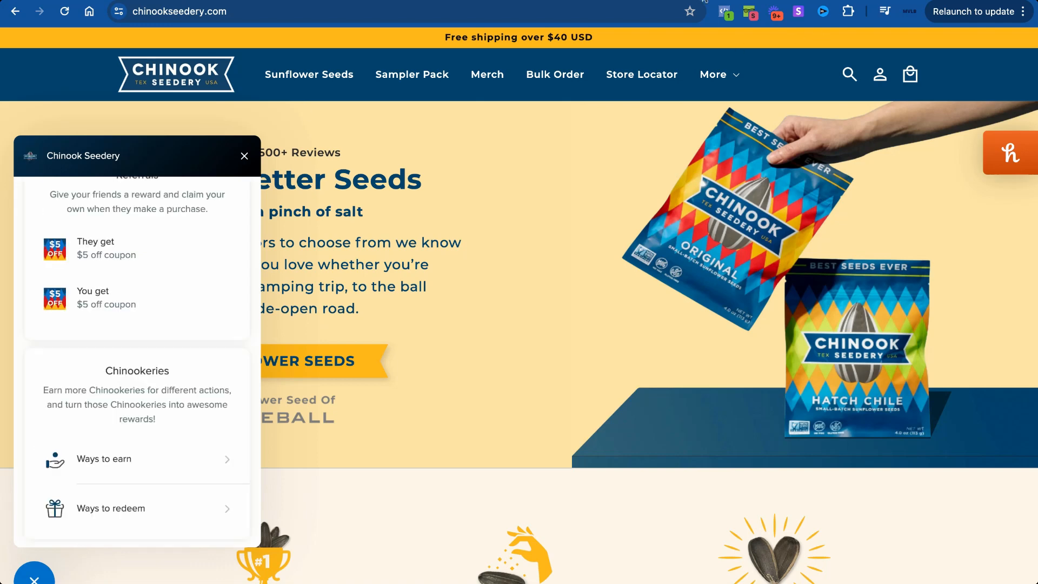
{"action": "left_click", "coordinate": [244, 156]}
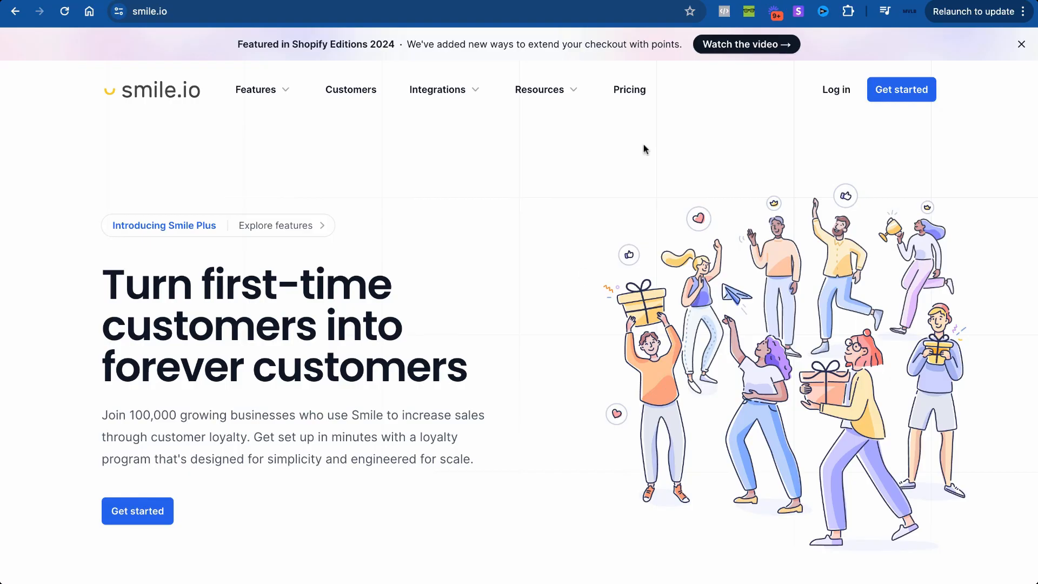
Step: Switch to the Smile.io homepage and look through its client brands and worldwide business statistics
{"action": "scroll", "coordinate": [582, 268], "scroll_direction": "down", "scroll_amount": 15}
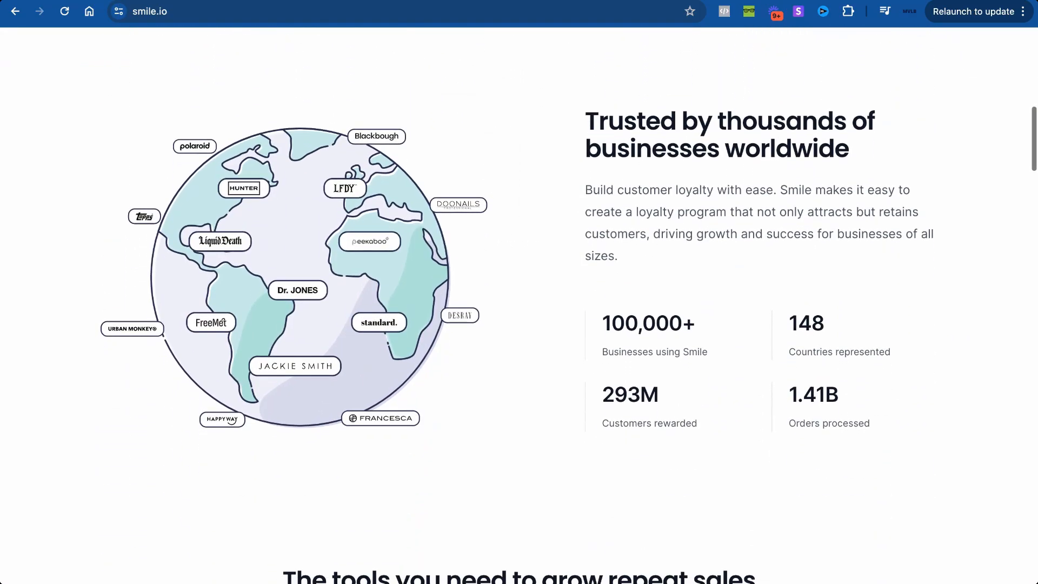
{"action": "scroll", "coordinate": [582, 267], "scroll_direction": "up", "scroll_amount": 2}
{"action": "scroll", "coordinate": [582, 268], "scroll_direction": "up", "scroll_amount": 5}
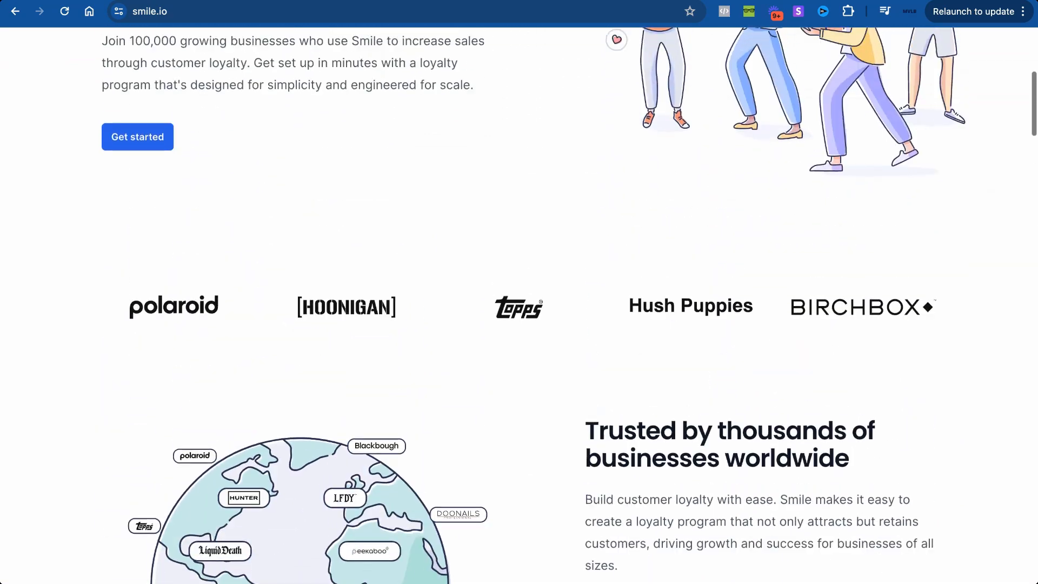
{"action": "scroll", "coordinate": [582, 268], "scroll_direction": "down", "scroll_amount": 7}
{"action": "scroll", "coordinate": [582, 267], "scroll_direction": "up", "scroll_amount": 15}
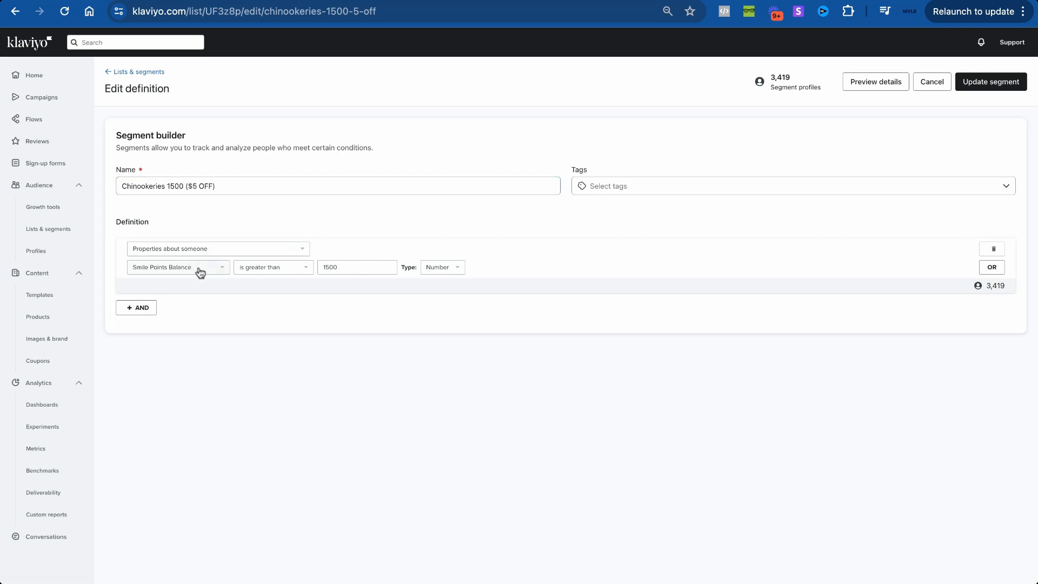
Step: Switch to Klaviyo's Chinookeries 1500 ($5 OFF) segment definition, search the customer properties for "smi" and check the Smile Points Balance condition
{"action": "left_click", "coordinate": [175, 270]}
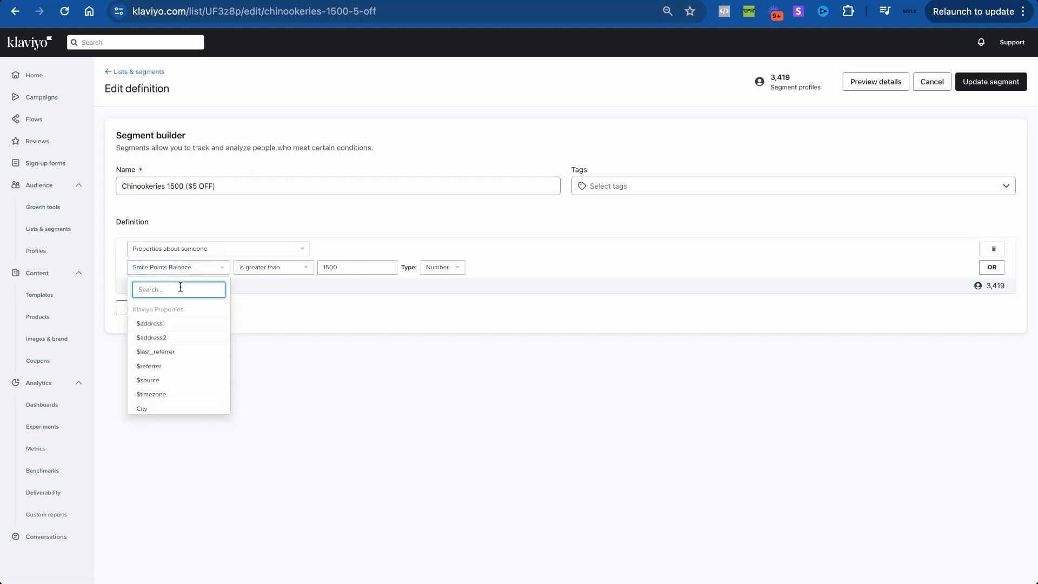
{"action": "left_click", "coordinate": [183, 249]}
{"action": "left_click", "coordinate": [182, 249]}
{"action": "left_click", "coordinate": [181, 271]}
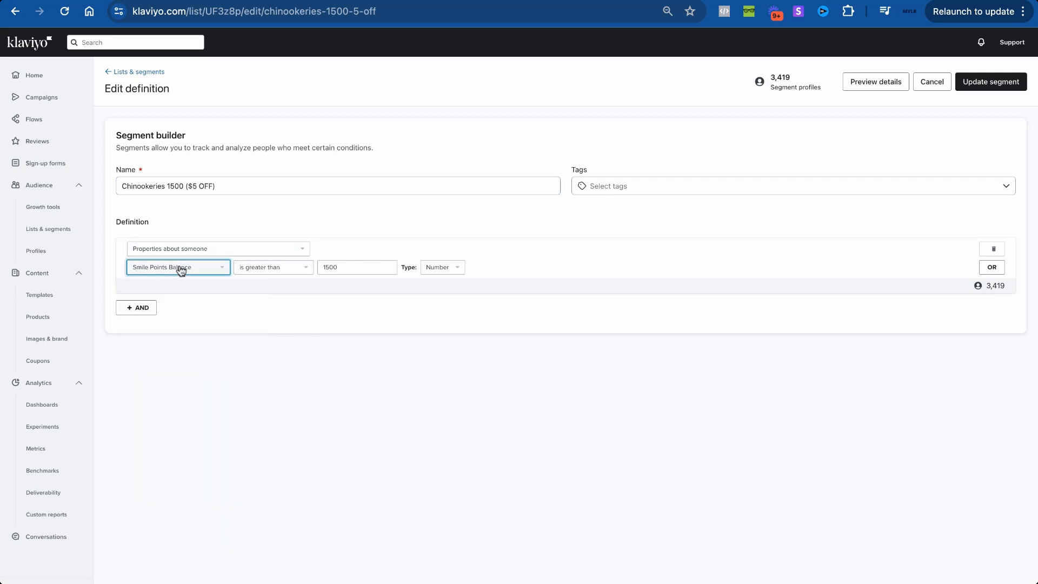
{"action": "left_click", "coordinate": [180, 284]}
{"action": "type", "text": "smi"}
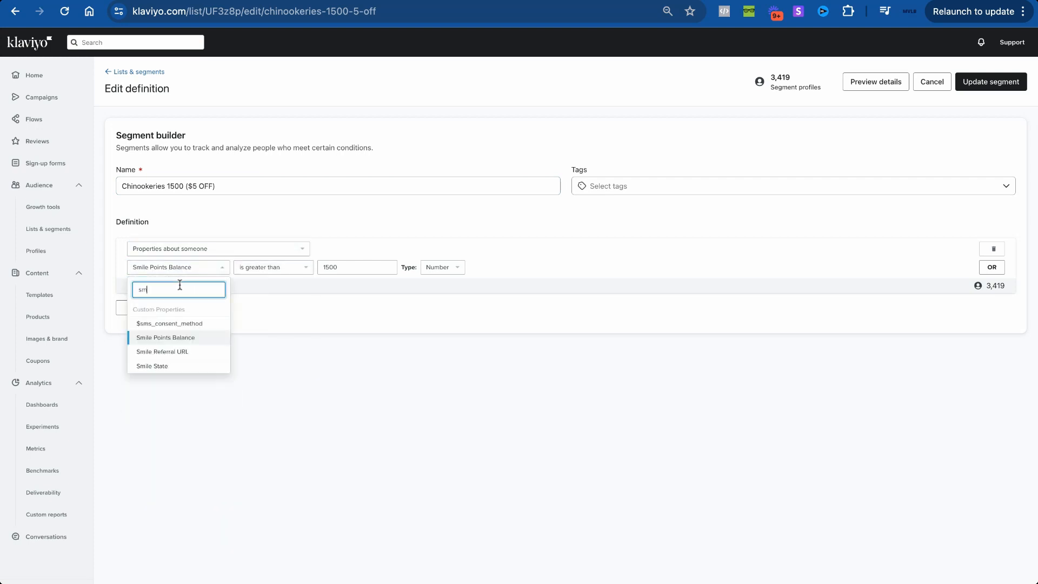
{"action": "left_click", "coordinate": [244, 329]}
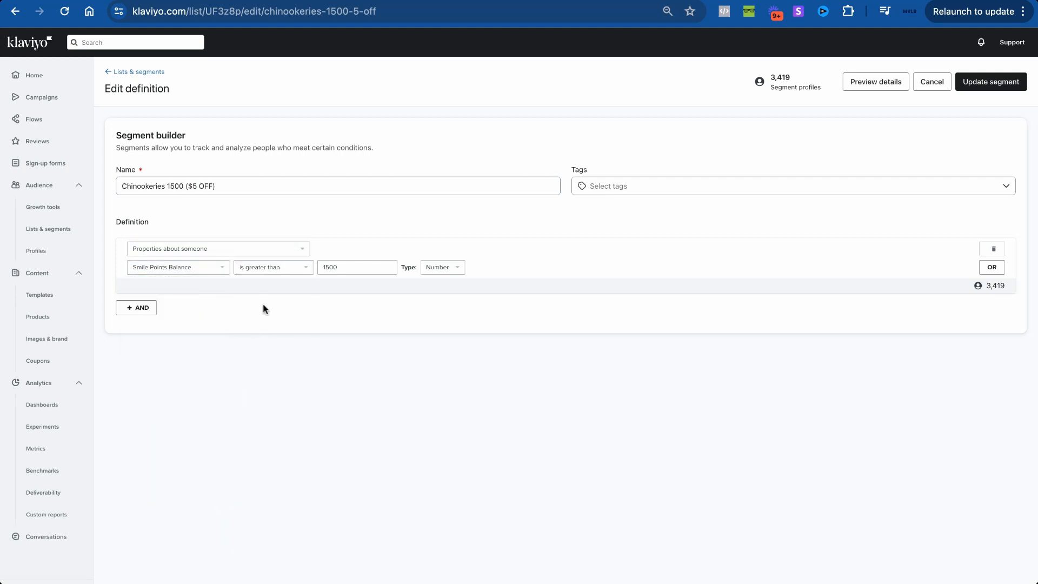
{"action": "left_click", "coordinate": [337, 268]}
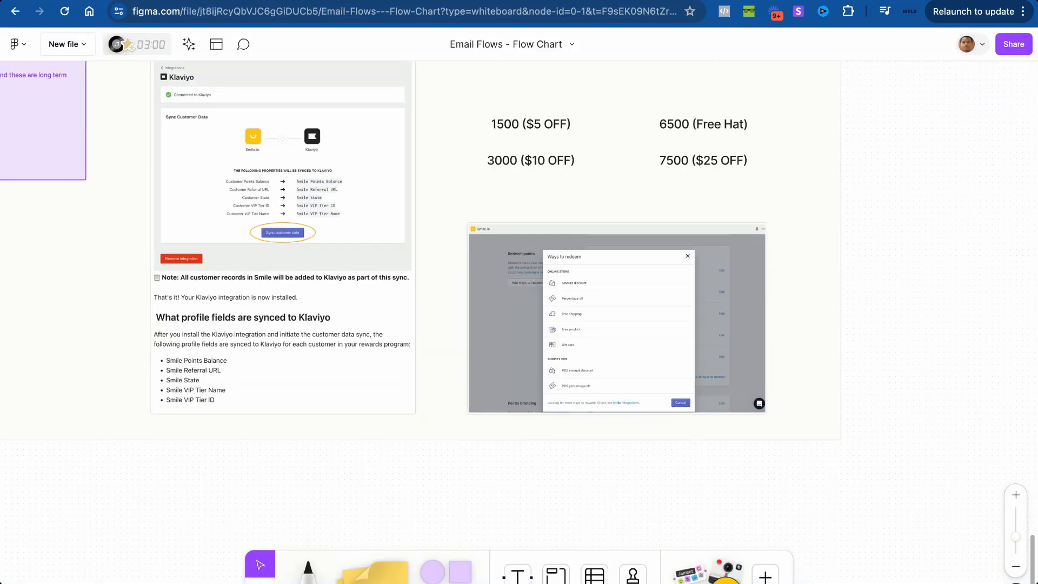
Step: Return to the flow chart in Figma and examine the Smile.io screenshot listing the ways to redeem points
{"action": "scroll", "coordinate": [535, 185], "scroll_direction": "up", "scroll_amount": 5}
{"action": "scroll", "coordinate": [419, 197], "scroll_direction": "right", "scroll_amount": 5}
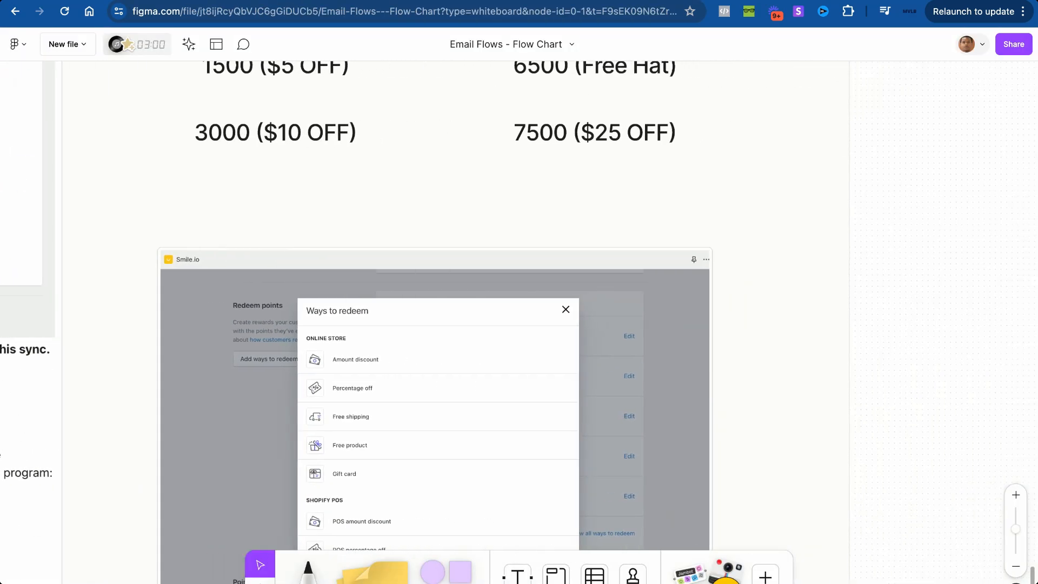
{"action": "scroll", "coordinate": [419, 197], "scroll_direction": "down", "scroll_amount": 3}
{"action": "scroll", "coordinate": [419, 197], "scroll_direction": "up", "scroll_amount": 5}
{"action": "scroll", "coordinate": [424, 197], "scroll_direction": "down", "scroll_amount": 4}
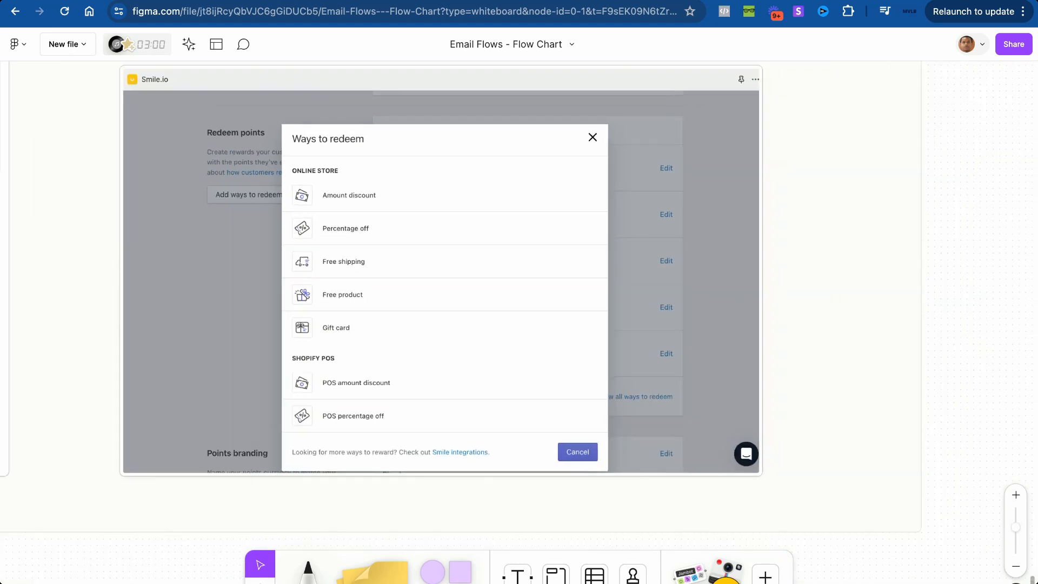
{"action": "scroll", "coordinate": [423, 198], "scroll_direction": "up", "scroll_amount": 4}
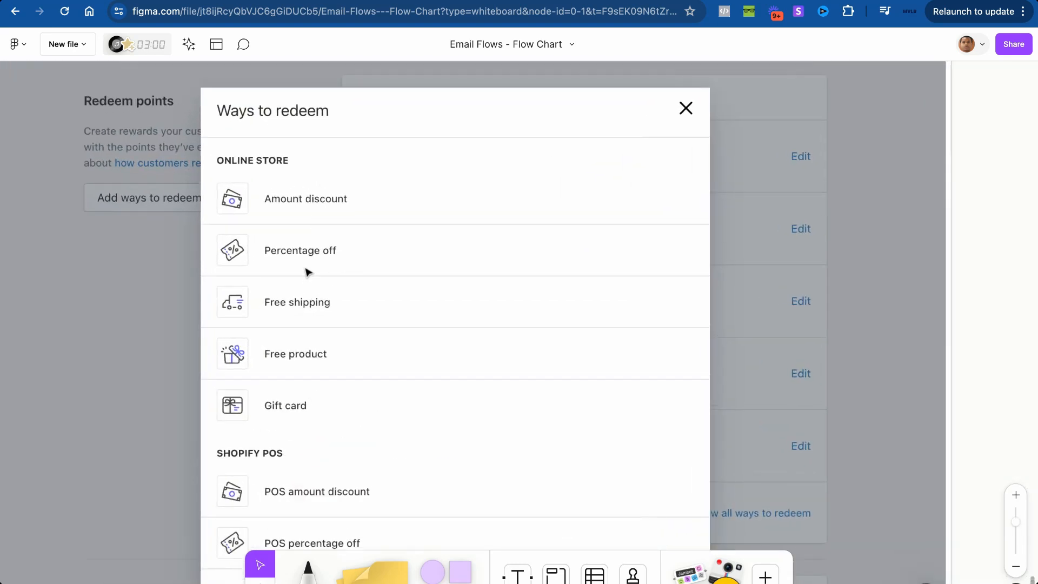
{"action": "scroll", "coordinate": [306, 307], "scroll_direction": "down", "scroll_amount": 5}
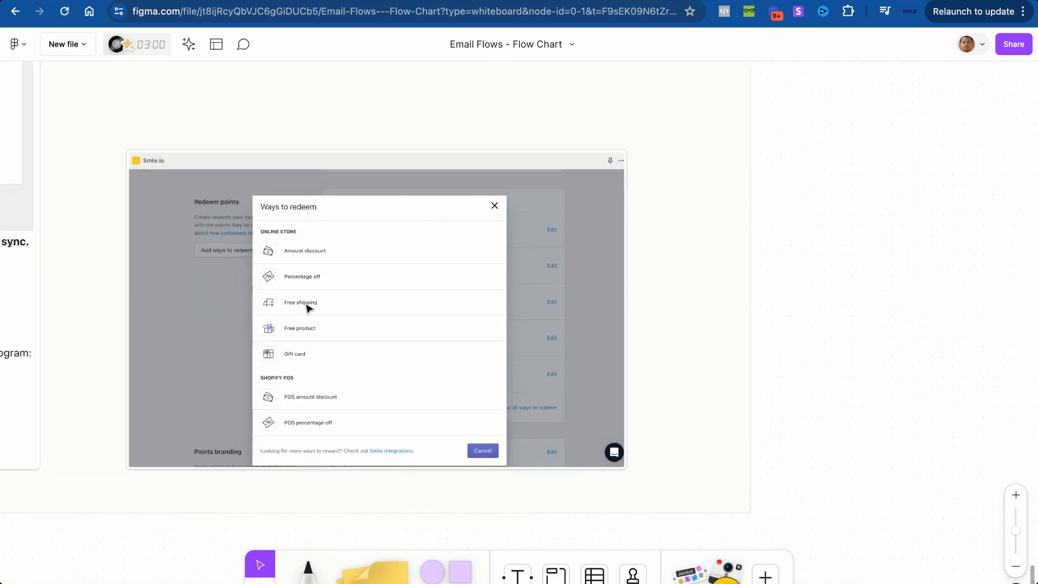
{"action": "scroll", "coordinate": [307, 307], "scroll_direction": "up", "scroll_amount": 5}
{"action": "scroll", "coordinate": [306, 307], "scroll_direction": "down", "scroll_amount": 2}
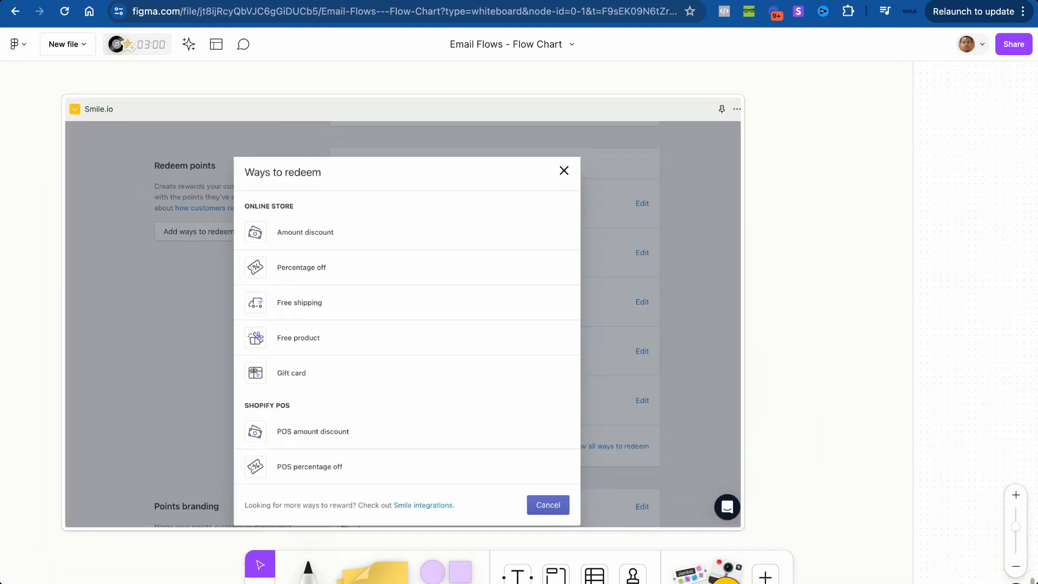
Step: Examine the points tiers with their $5, $10, free hat and $25 rewards above the Smile.io screenshot
{"action": "scroll", "coordinate": [424, 312], "scroll_direction": "up", "scroll_amount": 5}
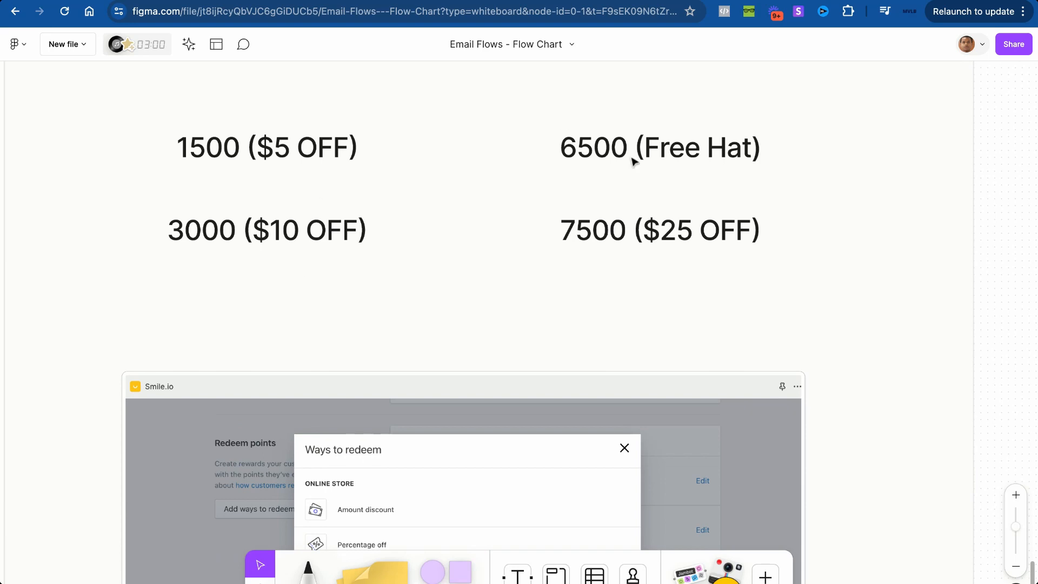
{"action": "scroll", "coordinate": [443, 327], "scroll_direction": "down", "scroll_amount": 3}
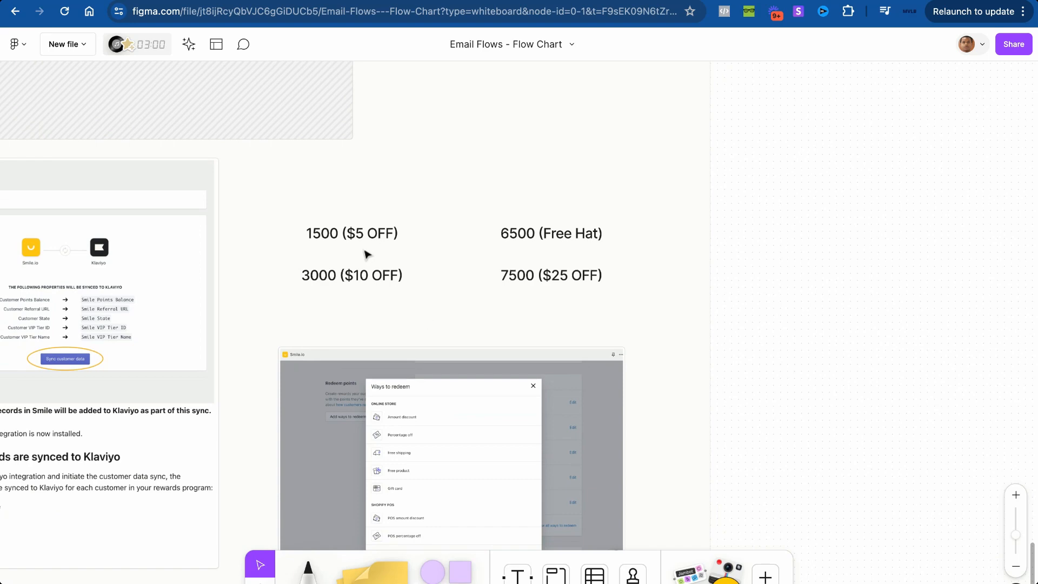
{"action": "scroll", "coordinate": [365, 250], "scroll_direction": "up", "scroll_amount": 3}
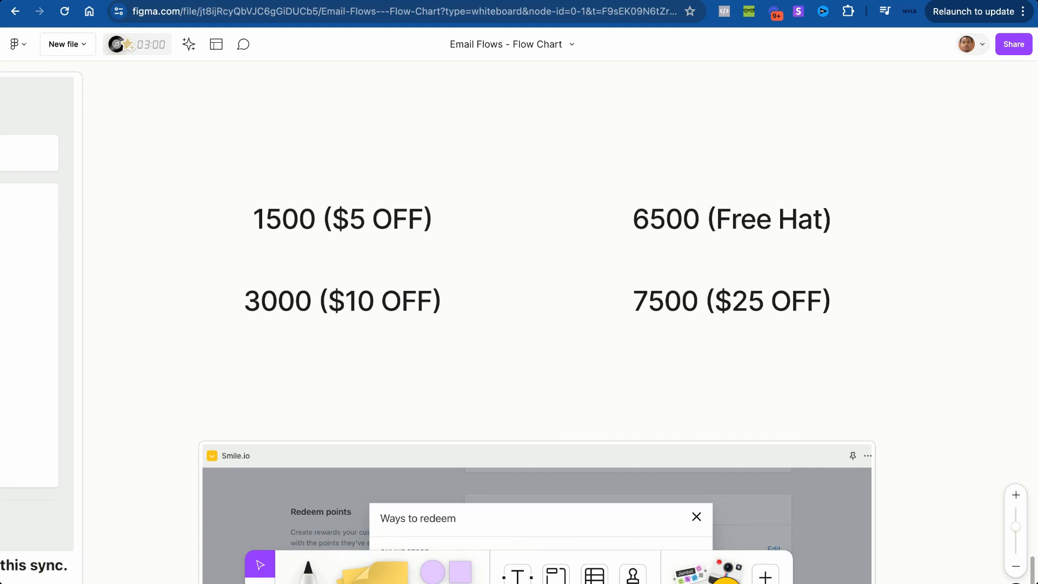
{"action": "scroll", "coordinate": [344, 228], "scroll_direction": "down", "scroll_amount": 3}
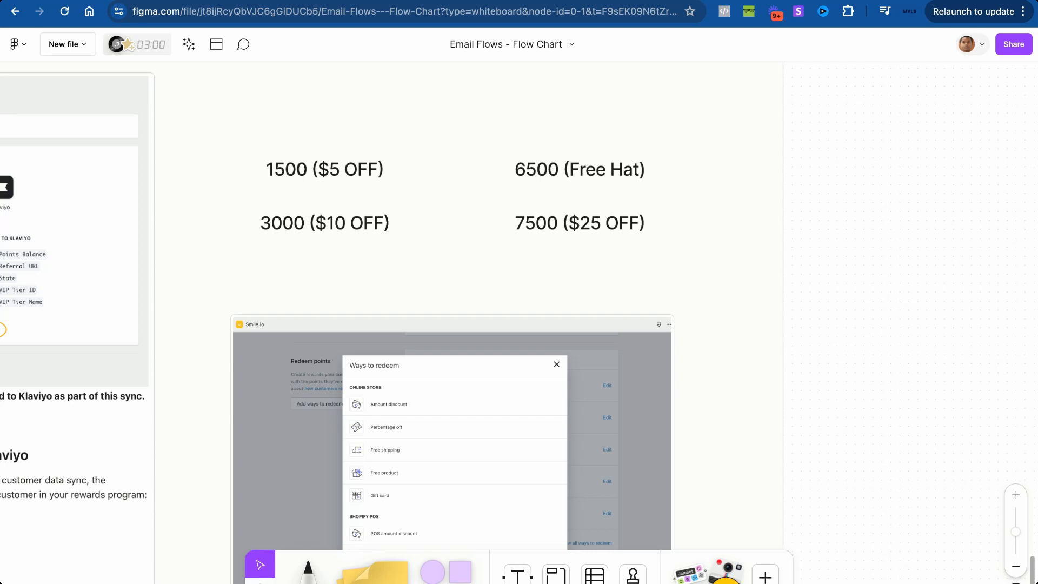
{"action": "scroll", "coordinate": [307, 184], "scroll_direction": "up", "scroll_amount": 5}
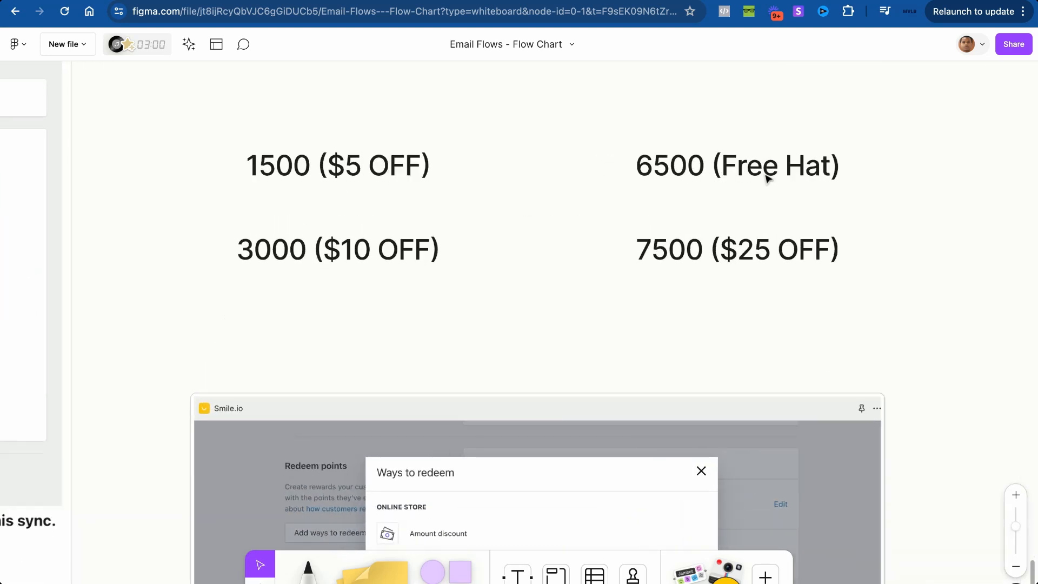
Step: Switch to Klaviyo and create a flow from scratch named VIP Loyalty (1500), triggered by being added to the Chinookeries 1500 ($5 OFF) segment
{"action": "key", "text": "ctrl+Tab"}
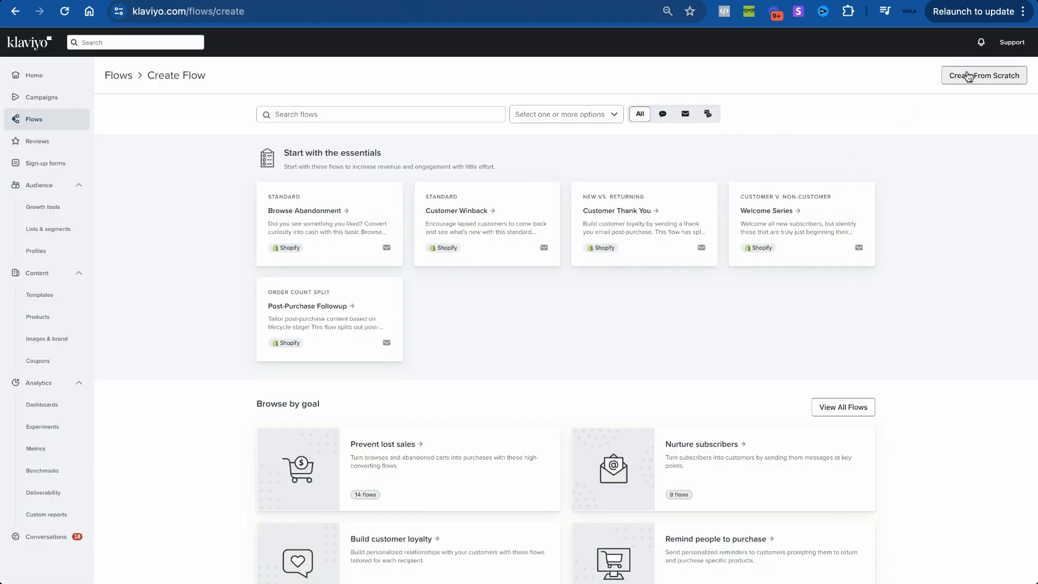
{"action": "left_click", "coordinate": [983, 76]}
{"action": "left_click", "coordinate": [542, 154]}
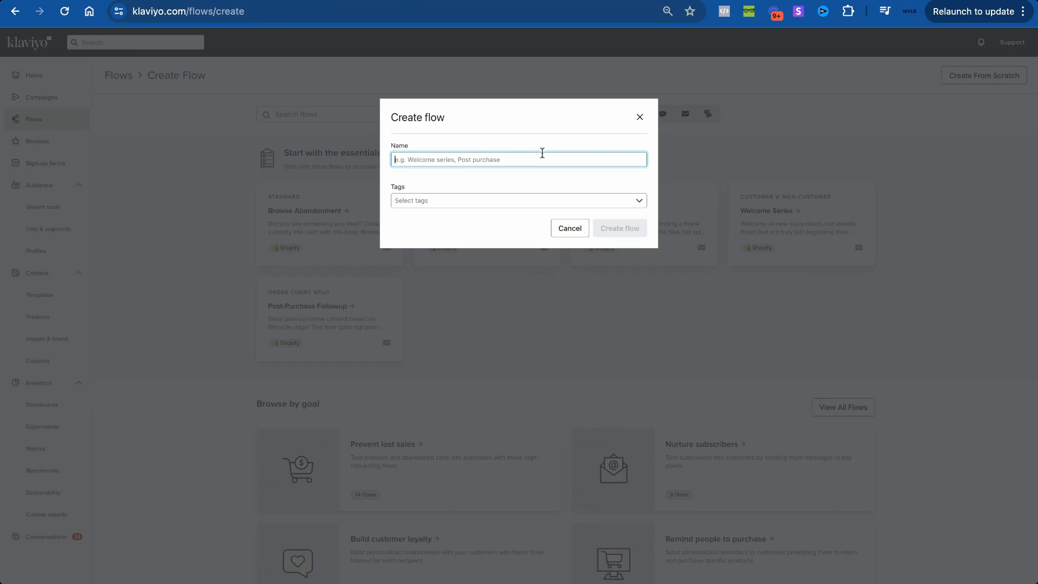
{"action": "type", "text": "VIP"}
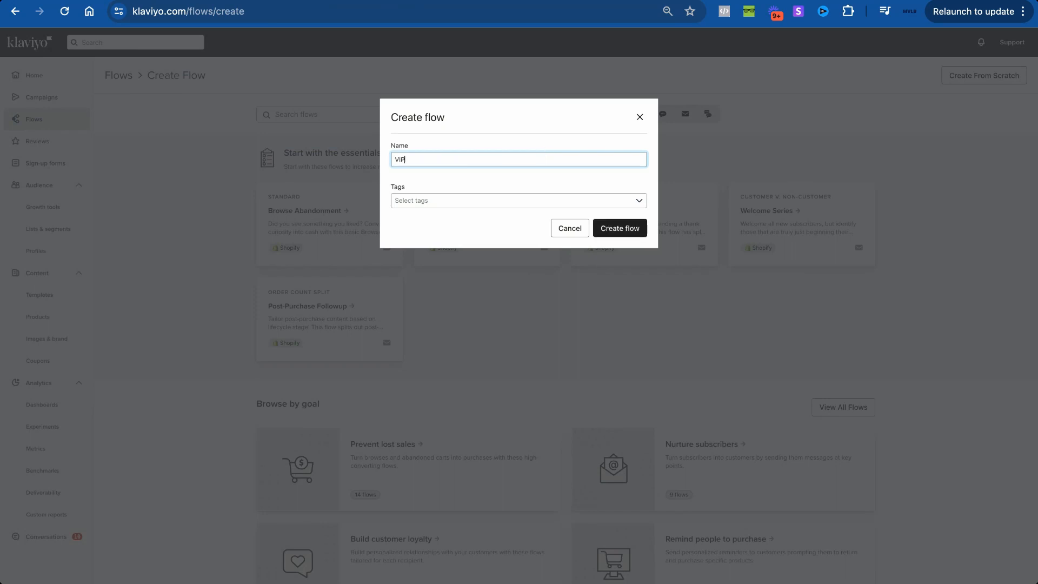
{"action": "type", "text": " Loyalty (1500"}
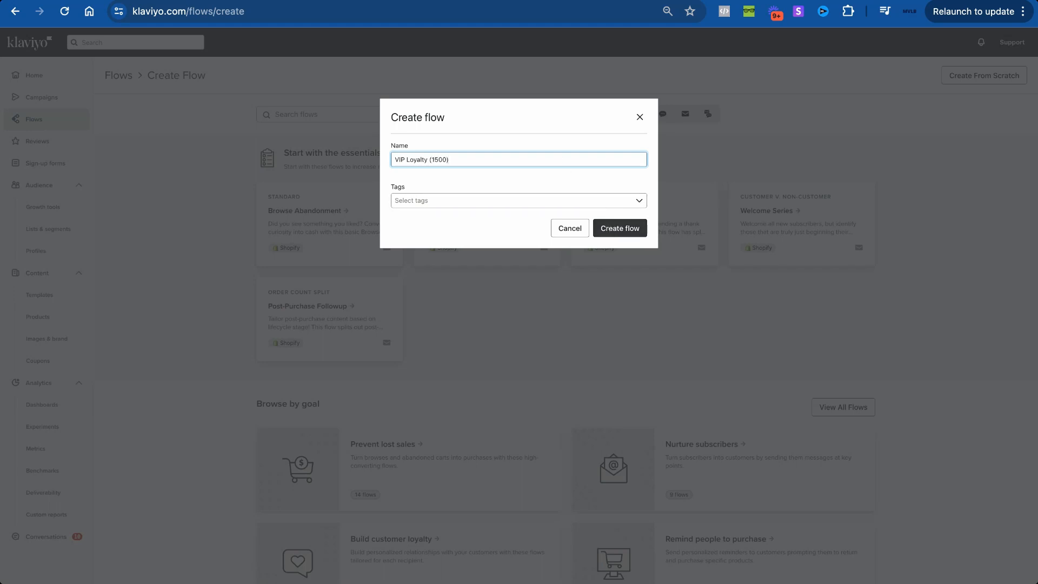
{"action": "key", "text": "Return"}
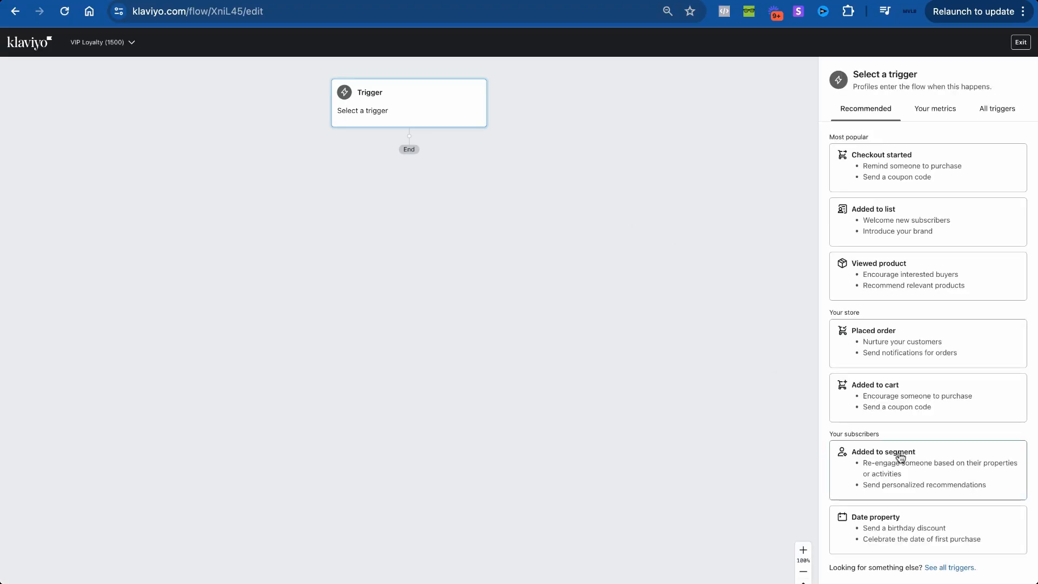
{"action": "left_click", "coordinate": [895, 465]}
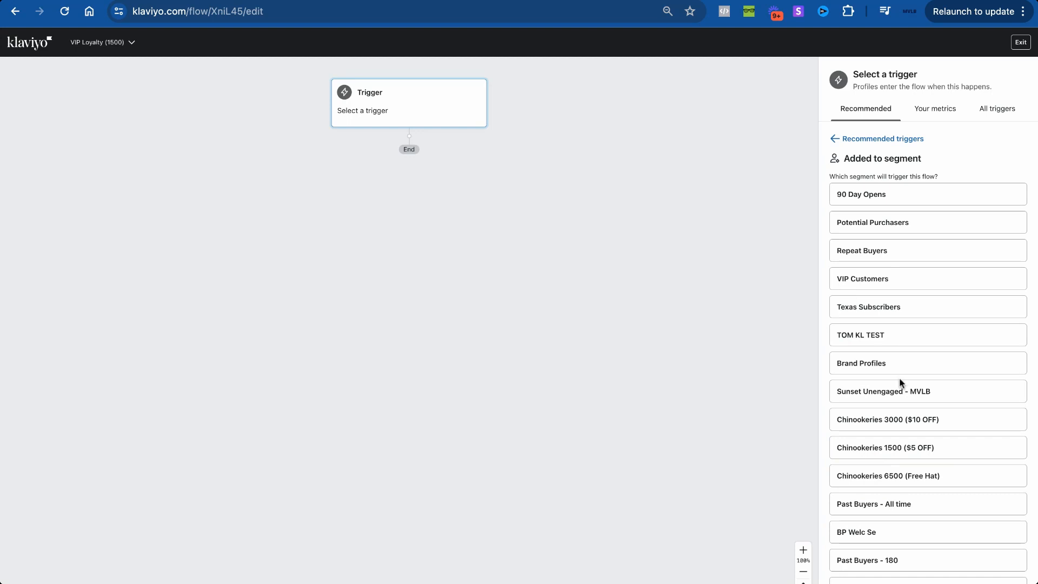
{"action": "left_click", "coordinate": [897, 453]}
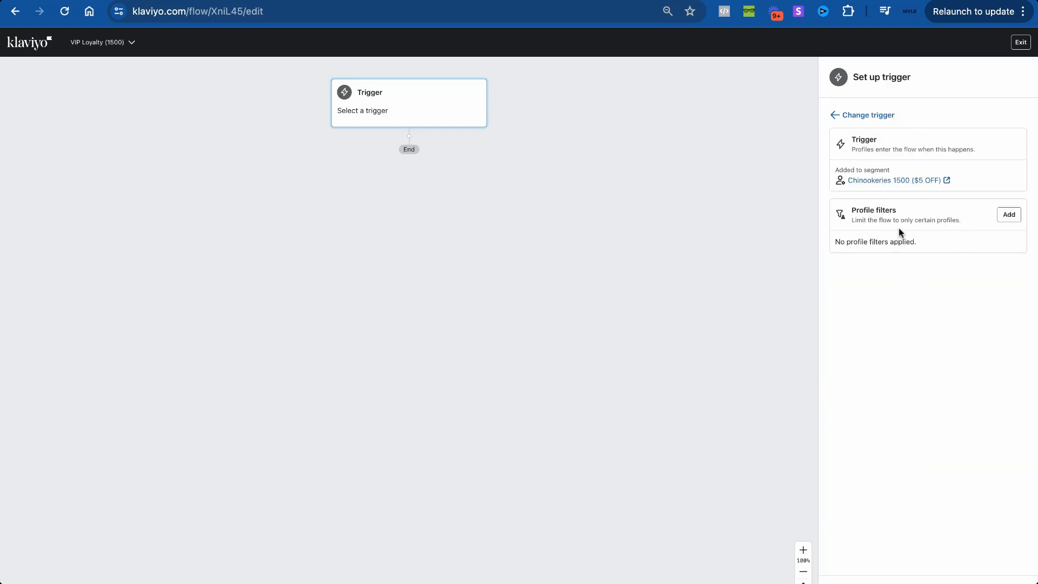
Step: Add a profile filter for Shopify Placed Order zero times since starting this flow, and save and confirm the trigger
{"action": "left_click", "coordinate": [1006, 215]}
{"action": "left_click", "coordinate": [935, 147]}
{"action": "left_click", "coordinate": [930, 149]}
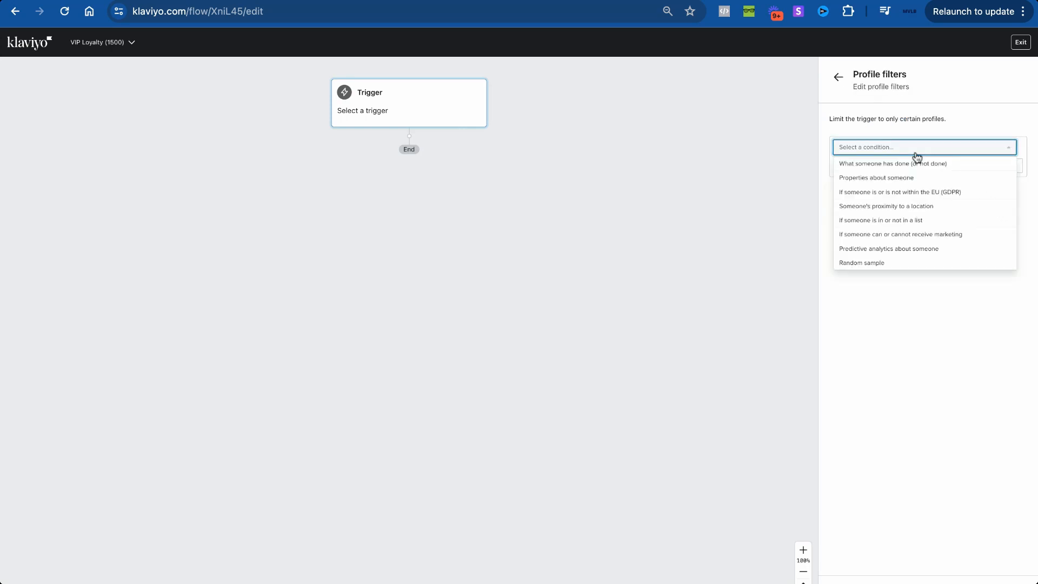
{"action": "left_click", "coordinate": [913, 163]}
{"action": "left_click", "coordinate": [910, 166]}
{"action": "type", "text": "pl"}
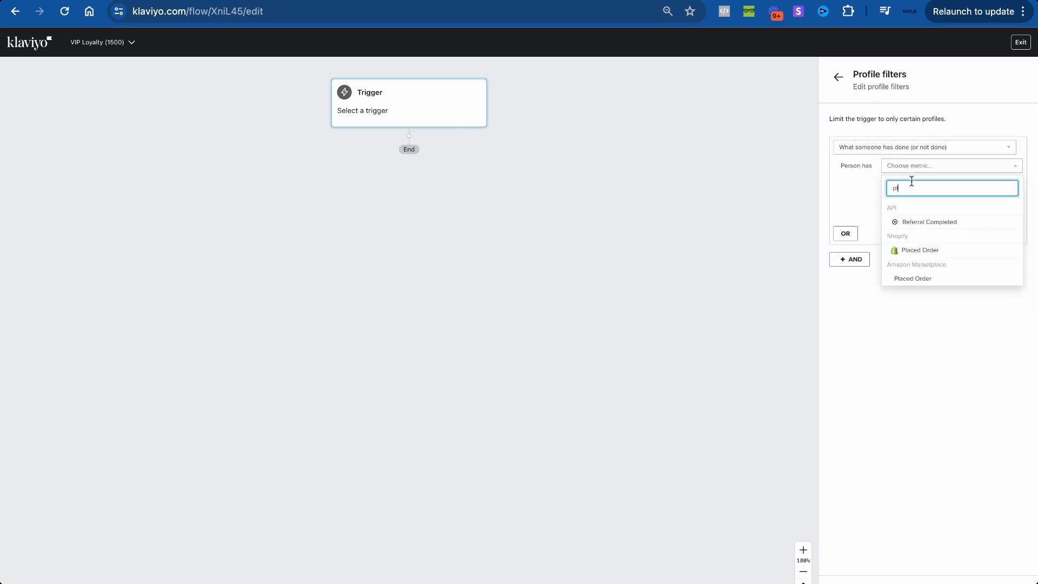
{"action": "left_click", "coordinate": [921, 250]}
{"action": "left_click", "coordinate": [914, 187]}
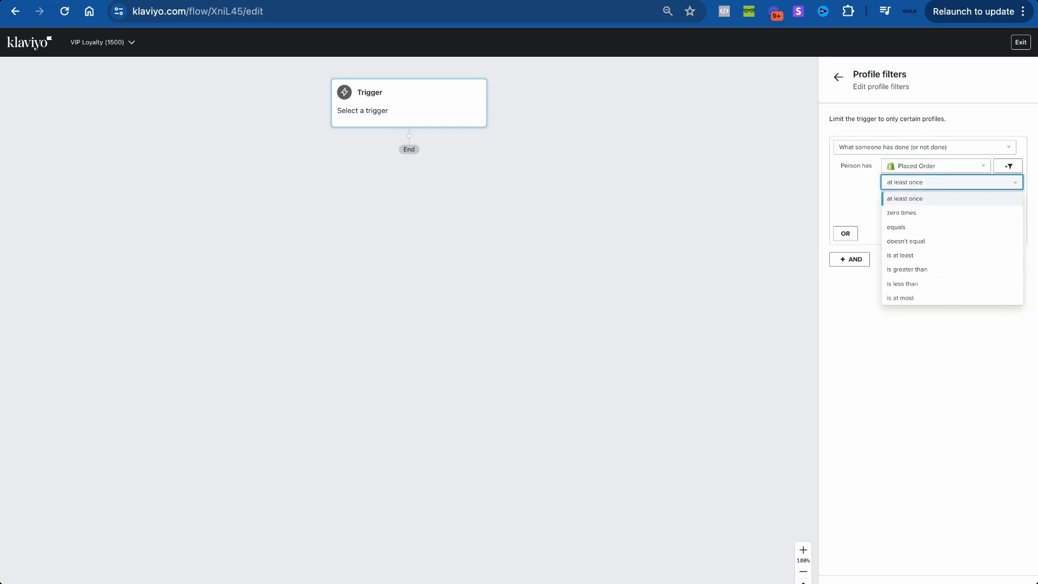
{"action": "left_click", "coordinate": [915, 212]}
{"action": "left_click", "coordinate": [915, 200]}
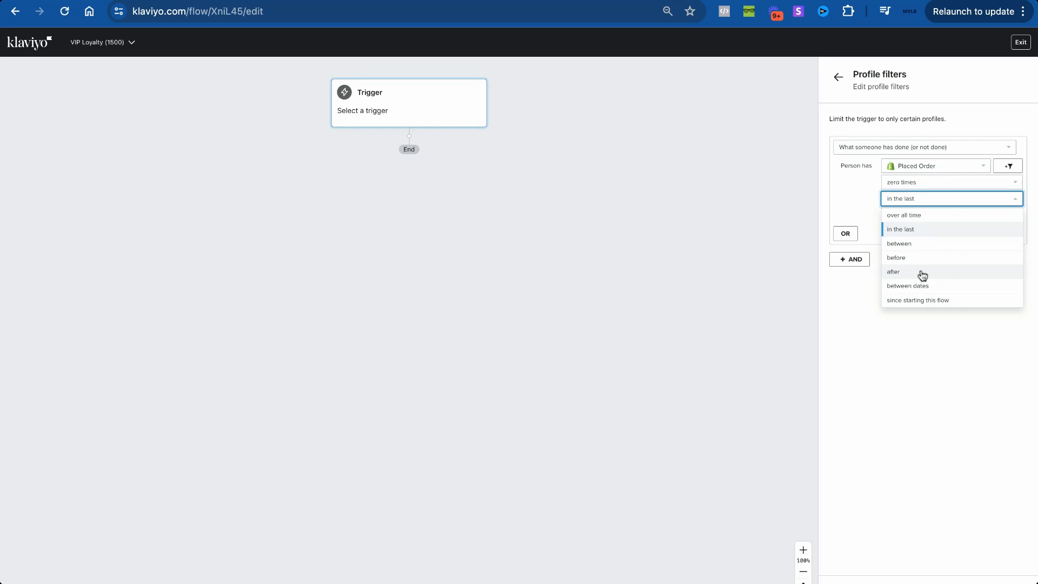
{"action": "left_click", "coordinate": [926, 305]}
{"action": "left_click", "coordinate": [850, 579]}
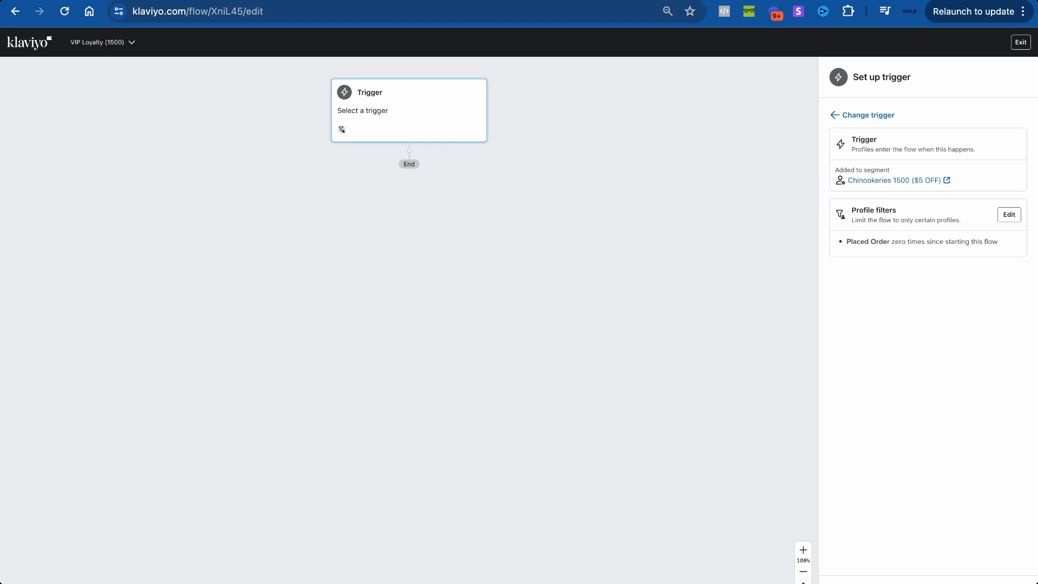
{"action": "left_click", "coordinate": [837, 579]}
{"action": "left_click", "coordinate": [622, 251]}
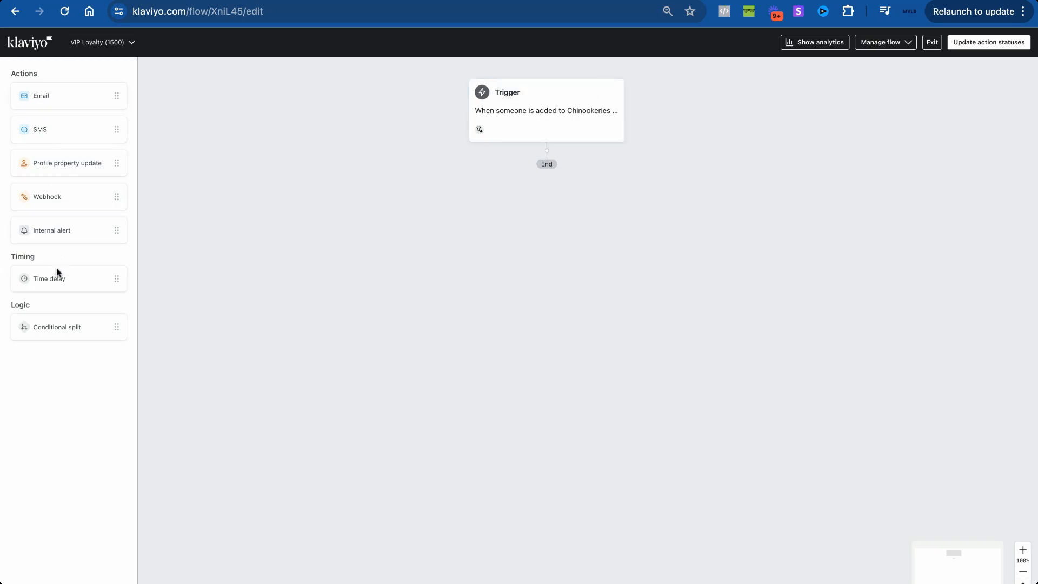
Step: Add a 1-day time delay below the trigger and place an email action after it
{"action": "left_click_drag", "start_coordinate": [58, 271], "coordinate": [546, 169]}
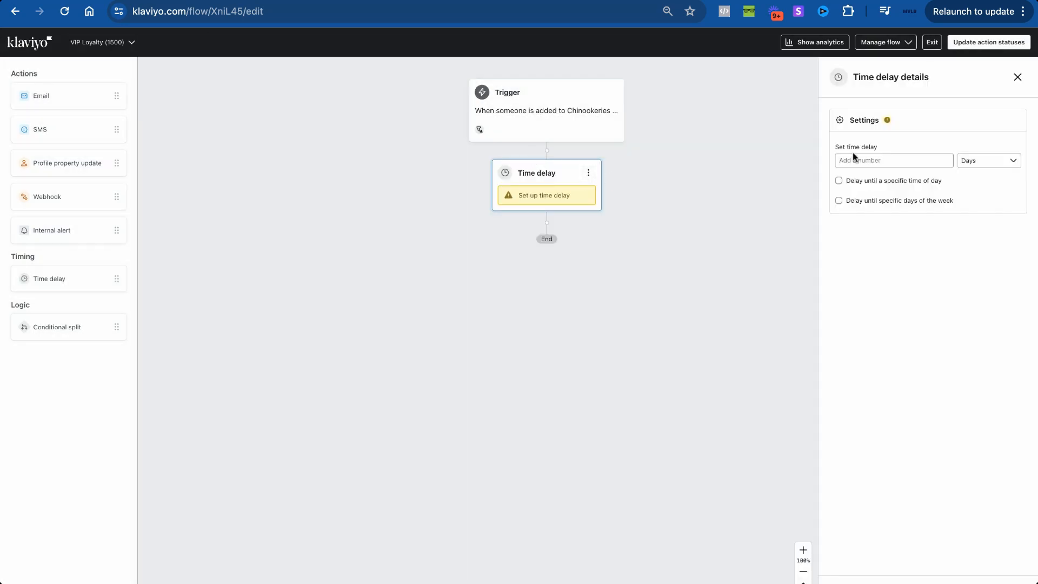
{"action": "left_click", "coordinate": [854, 157]}
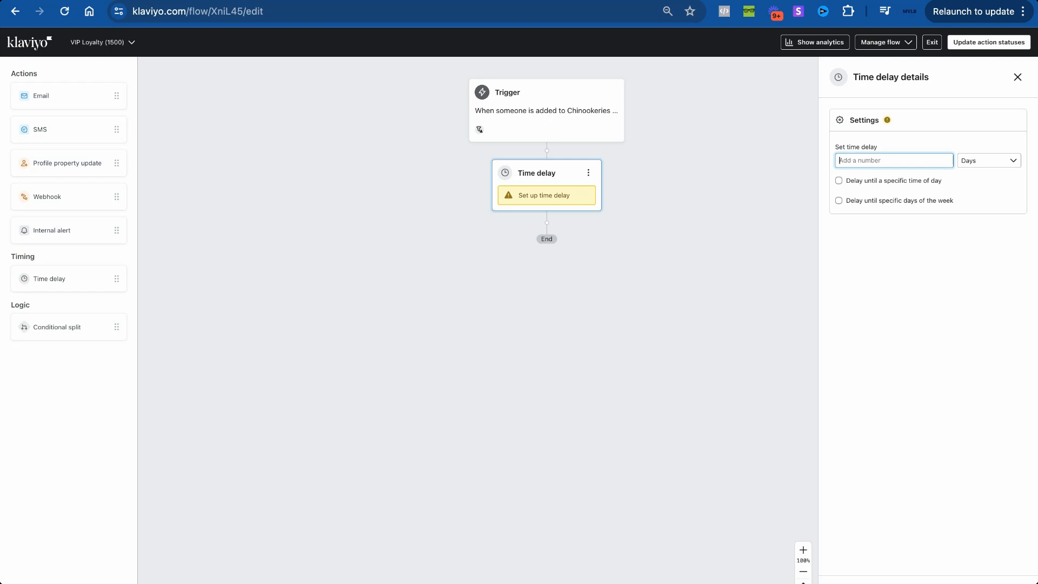
{"action": "type", "text": "1"}
{"action": "left_click", "coordinate": [850, 582]}
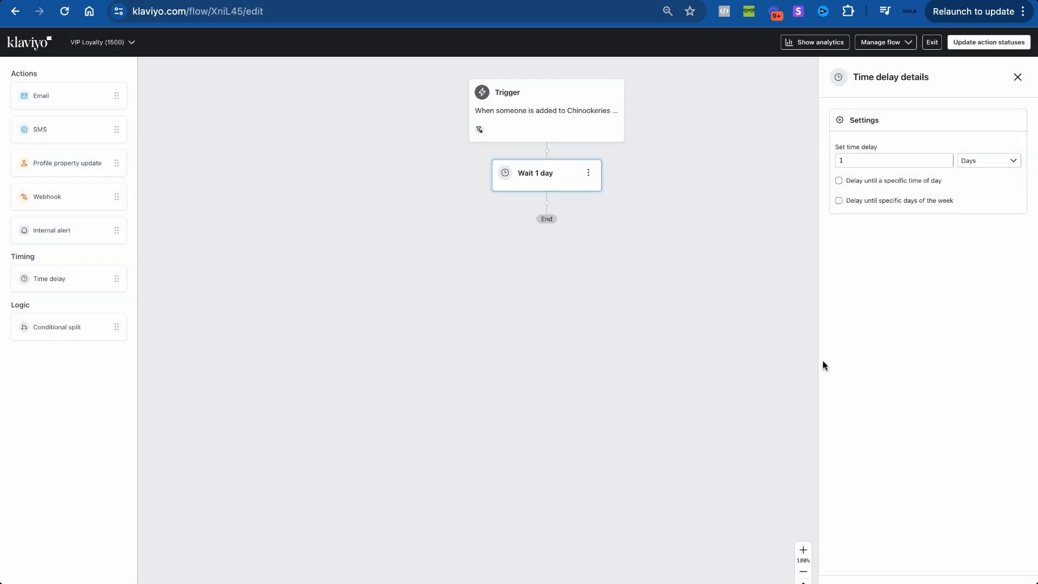
{"action": "left_click_drag", "start_coordinate": [62, 91], "coordinate": [587, 218]}
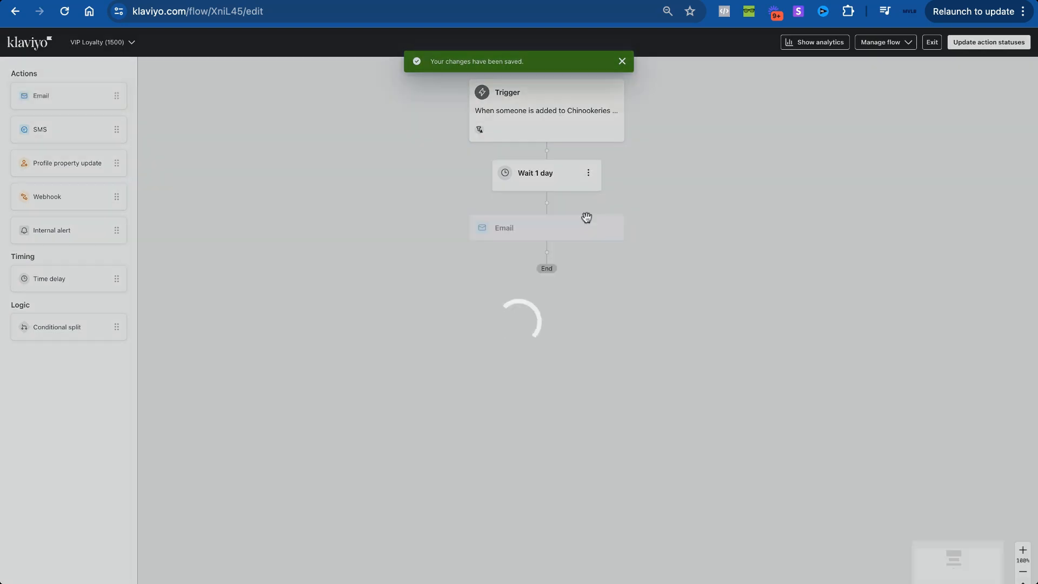
Step: Switch to the Lark Ellen Farm file in Figma and examine the Lark Points tables and the neighbouring post-purchase email designs
{"action": "left_click", "coordinate": [673, 1]}
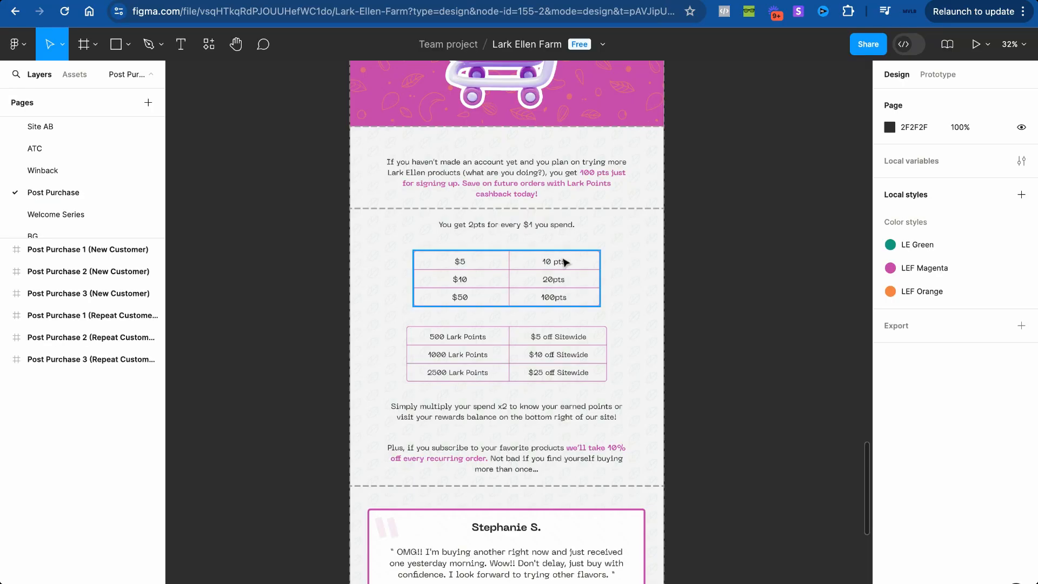
{"action": "scroll", "coordinate": [562, 258], "scroll_direction": "down", "scroll_amount": 3}
{"action": "scroll", "coordinate": [562, 263], "scroll_direction": "up", "scroll_amount": 4}
{"action": "scroll", "coordinate": [562, 262], "scroll_direction": "up", "scroll_amount": 4}
{"action": "scroll", "coordinate": [562, 262], "scroll_direction": "left", "scroll_amount": 9}
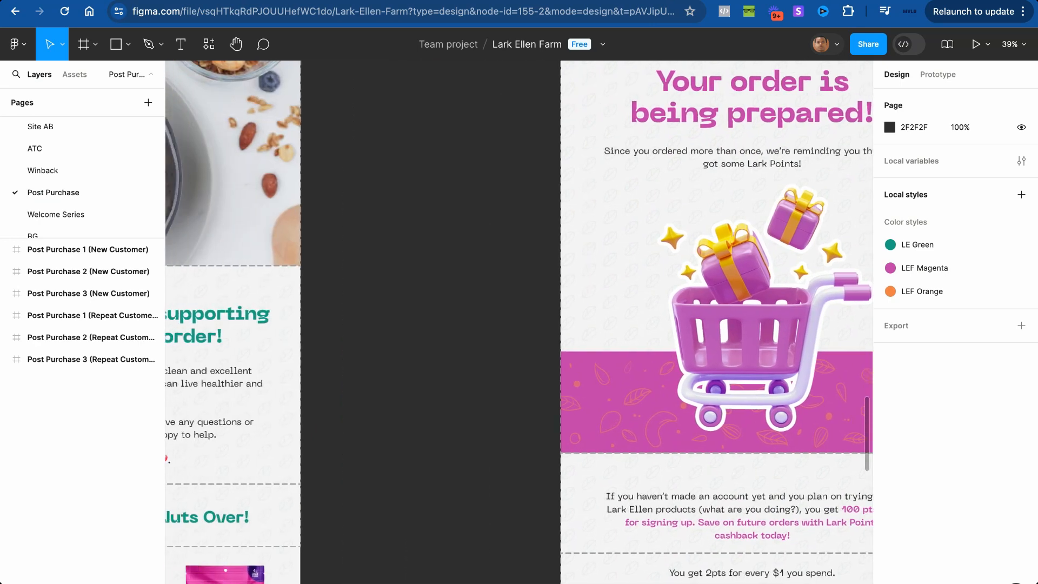
{"action": "scroll", "coordinate": [593, 108], "scroll_direction": "down", "scroll_amount": 2}
{"action": "scroll", "coordinate": [593, 108], "scroll_direction": "right", "scroll_amount": 2}
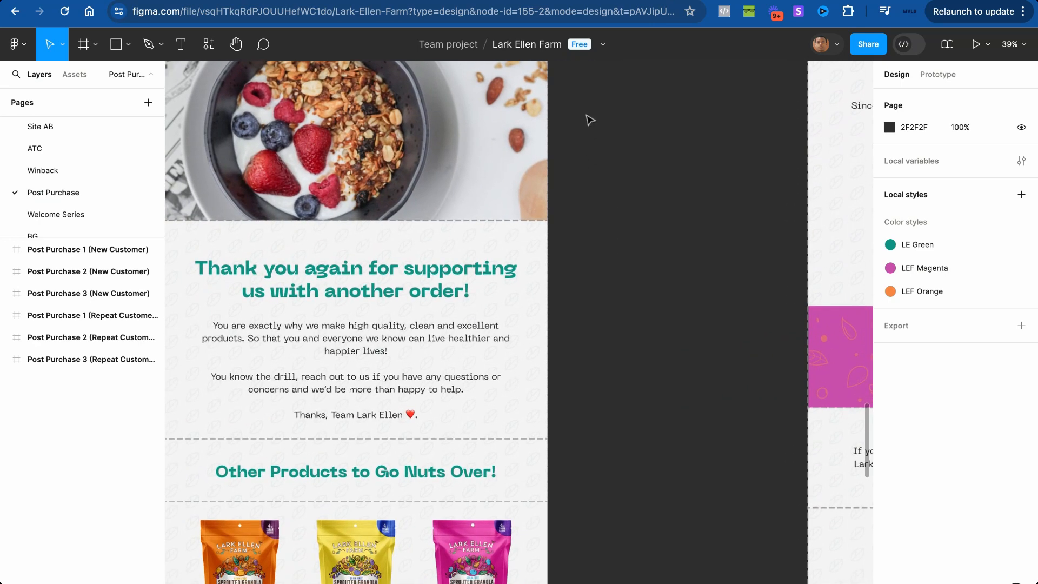
{"action": "left_click", "coordinate": [567, 1]}
Step: Return to the Klaviyo flow and turn off skipping recently emailed profiles for Email #1
{"action": "left_click", "coordinate": [489, 1]}
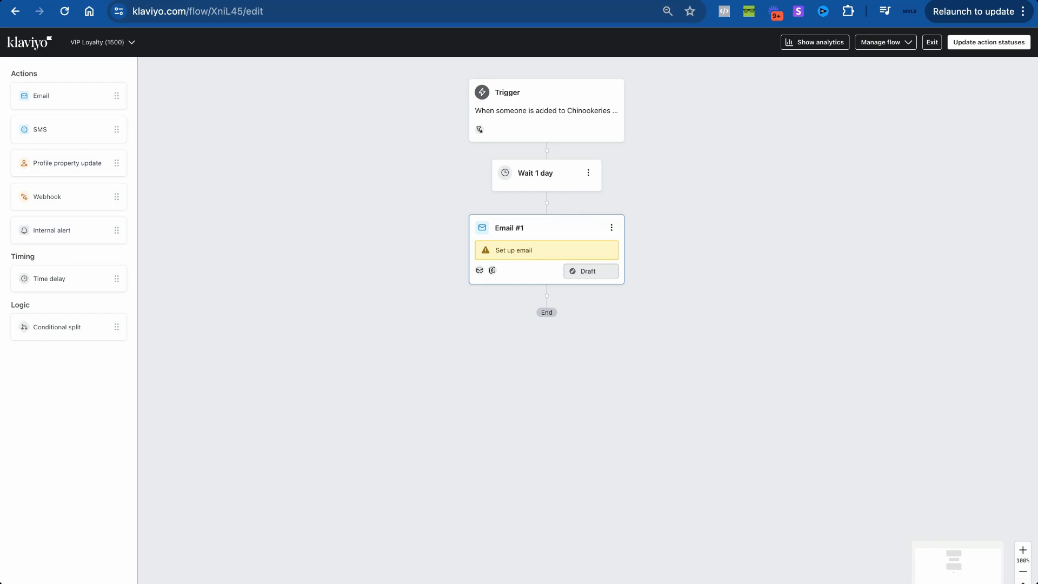
{"action": "left_click", "coordinate": [573, 250]}
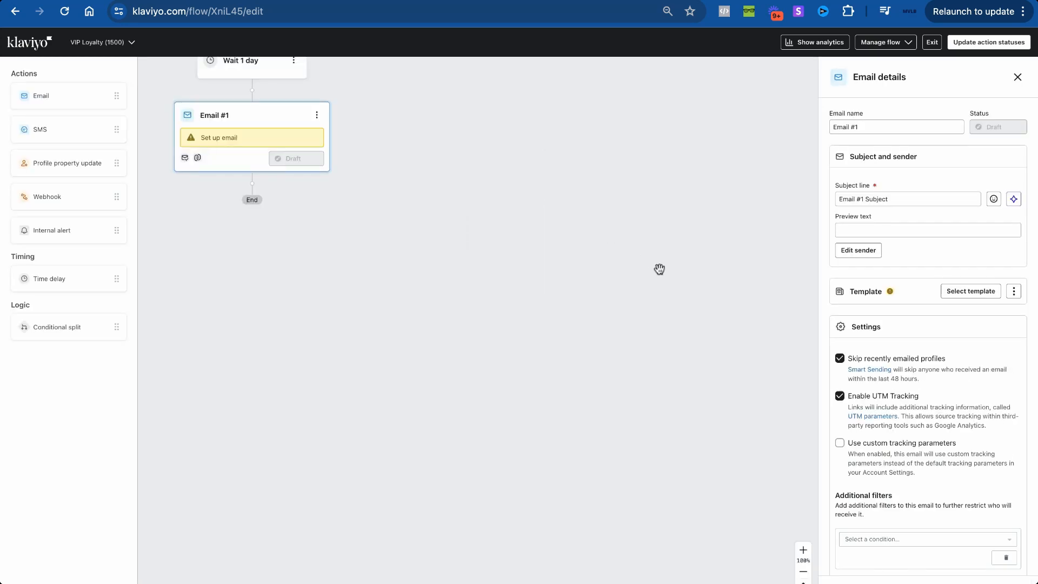
{"action": "left_click", "coordinate": [840, 359]}
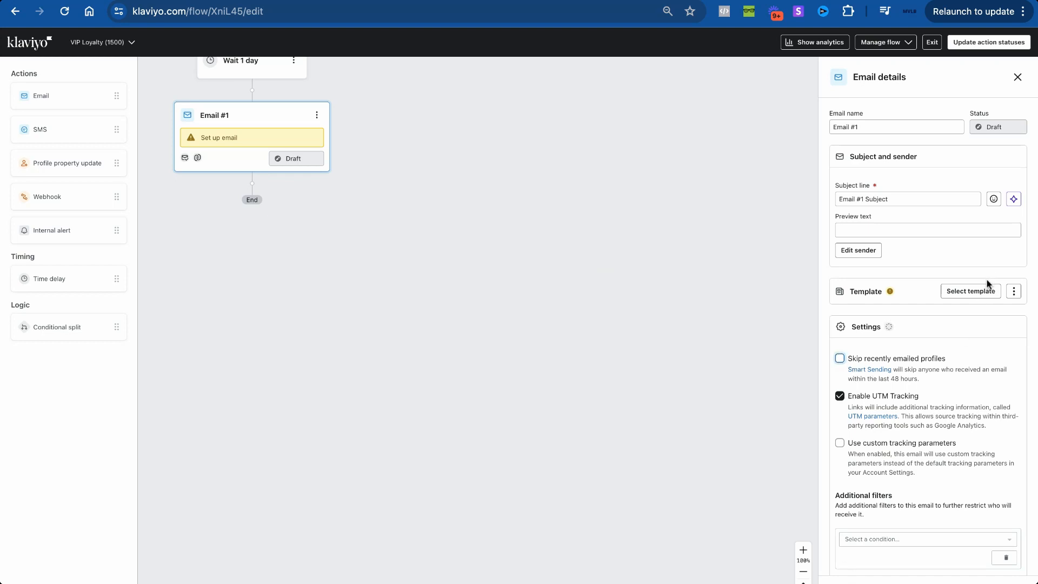
Step: Create a blank email for Email #1 and start changing its template
{"action": "left_click", "coordinate": [958, 295]}
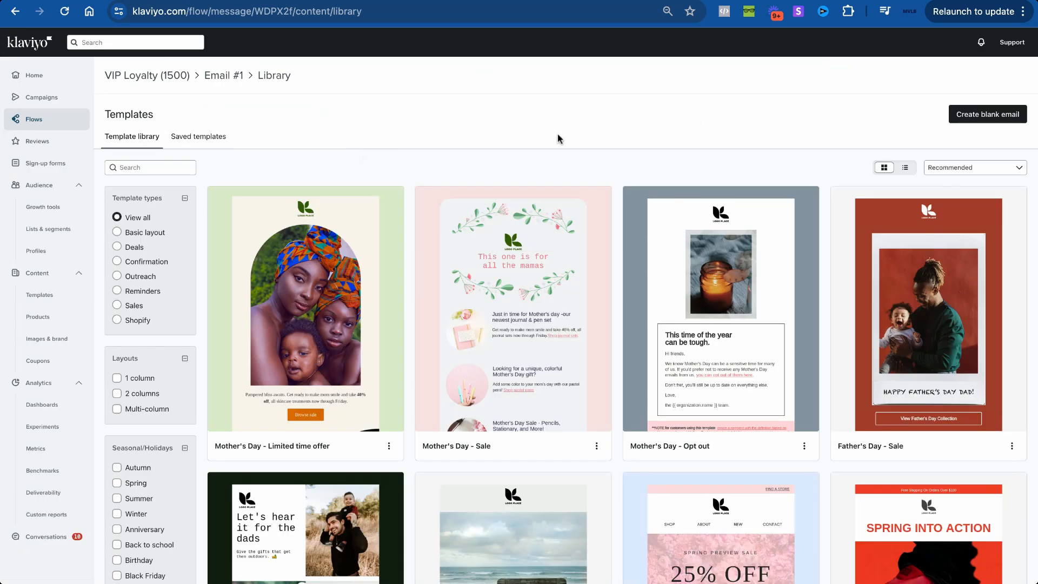
{"action": "left_click", "coordinate": [962, 114]}
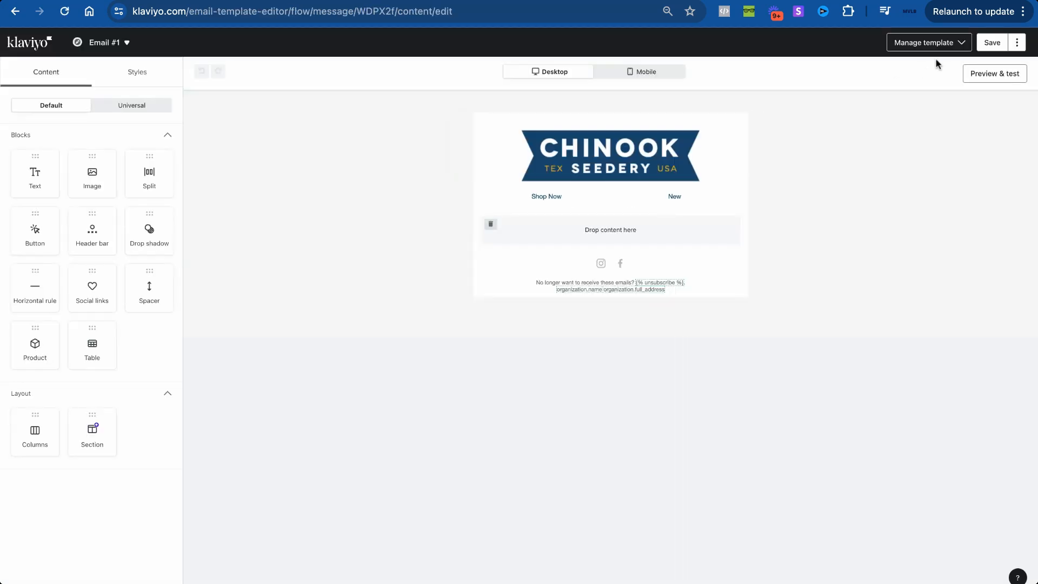
{"action": "left_click", "coordinate": [934, 46]}
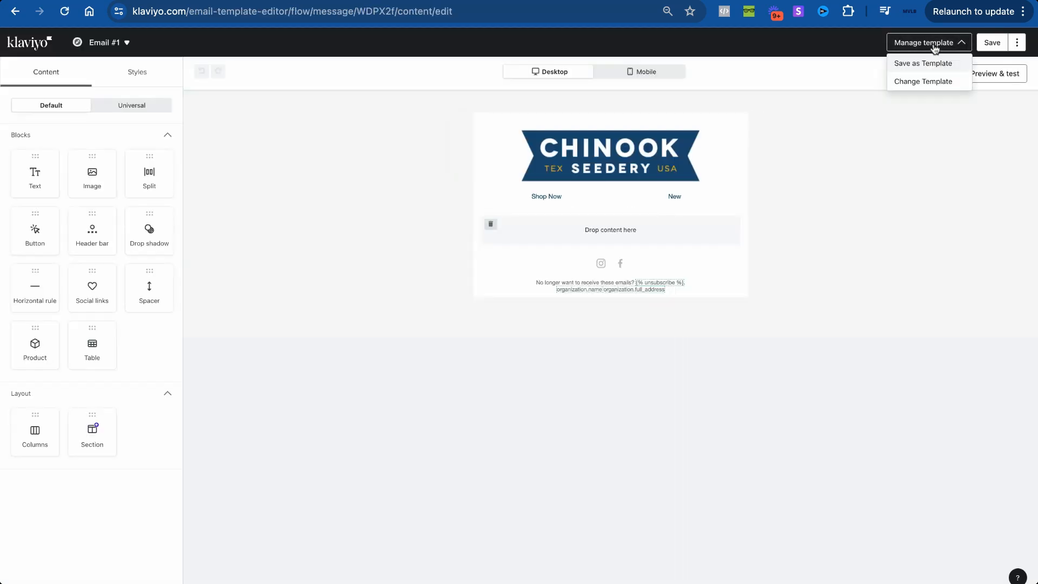
{"action": "left_click", "coordinate": [924, 81]}
{"action": "left_click", "coordinate": [618, 182]}
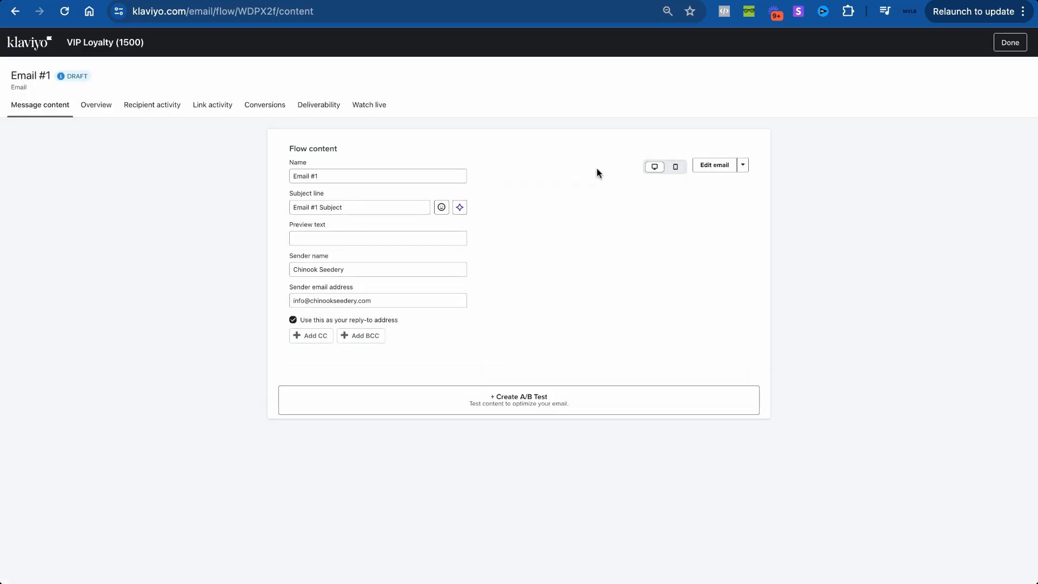
Step: Change Email #1's template to a simple text message opened in the rich-text editor
{"action": "left_click", "coordinate": [742, 165]}
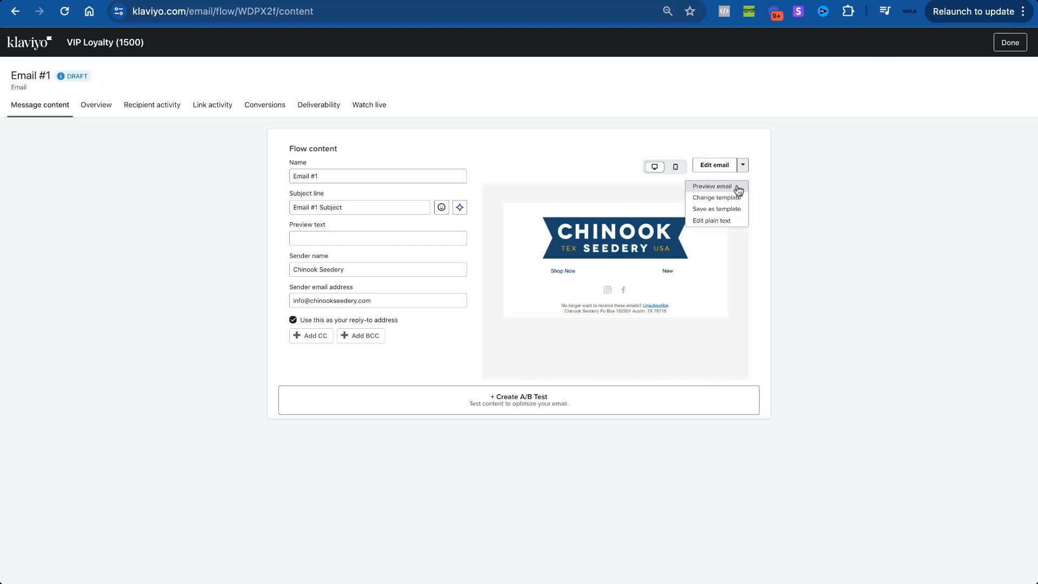
{"action": "left_click", "coordinate": [709, 198]}
{"action": "left_click", "coordinate": [544, 327]}
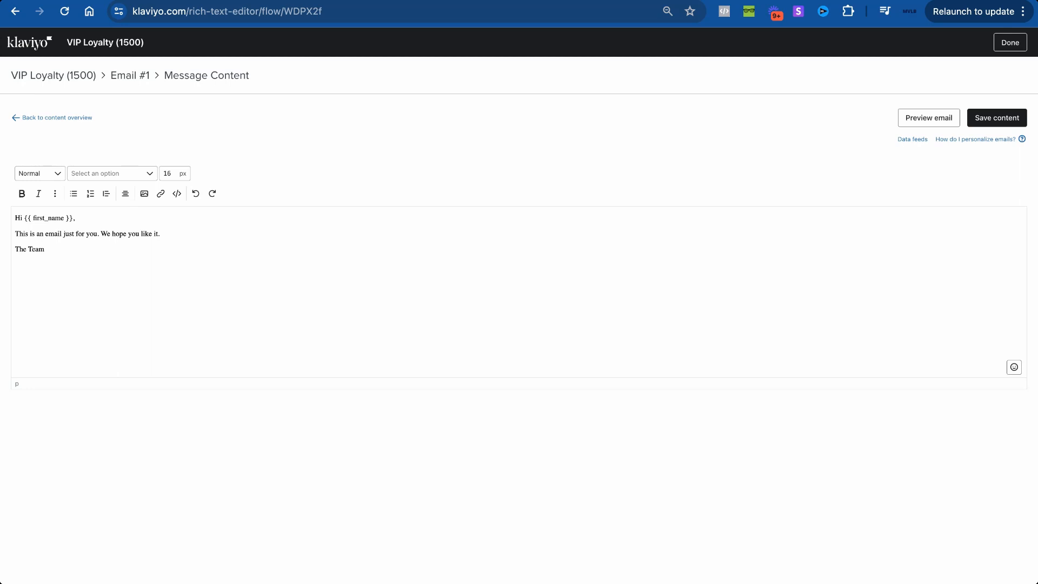
Step: Replace the body sentence with "You just unlocked a free coupon! Here's $5 OFF your next order for being in our loyalty program."
{"action": "left_click", "coordinate": [106, 250]}
{"action": "triple_click", "coordinate": [102, 234]}
{"action": "key", "text": "BackSpace"}
{"action": "type", "text": "You just "}
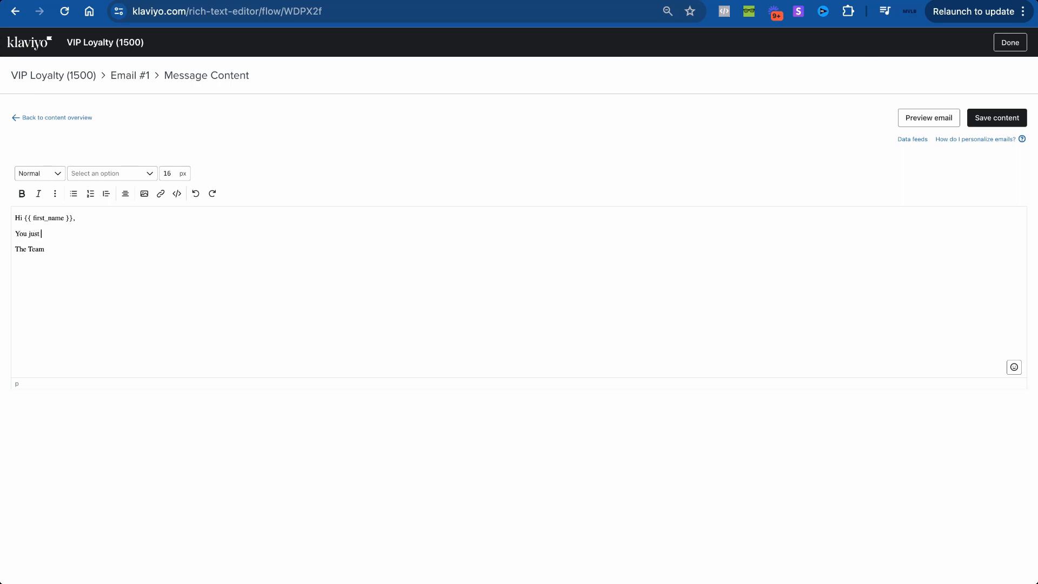
{"action": "type", "text": "unlocked a free coupon! Here's $5 OFF your"}
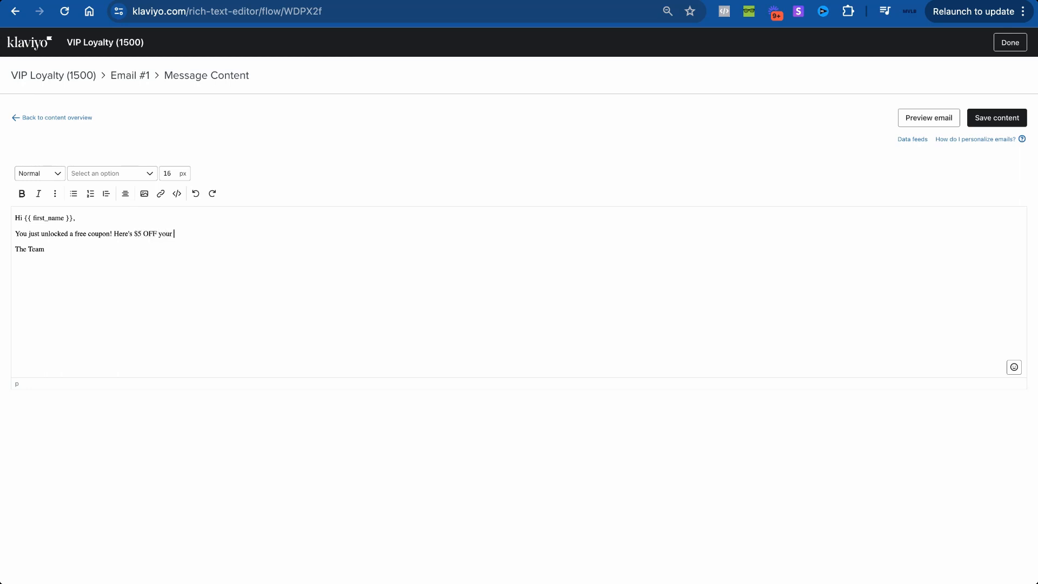
{"action": "type", "text": " next order for being in our loyalty program."}
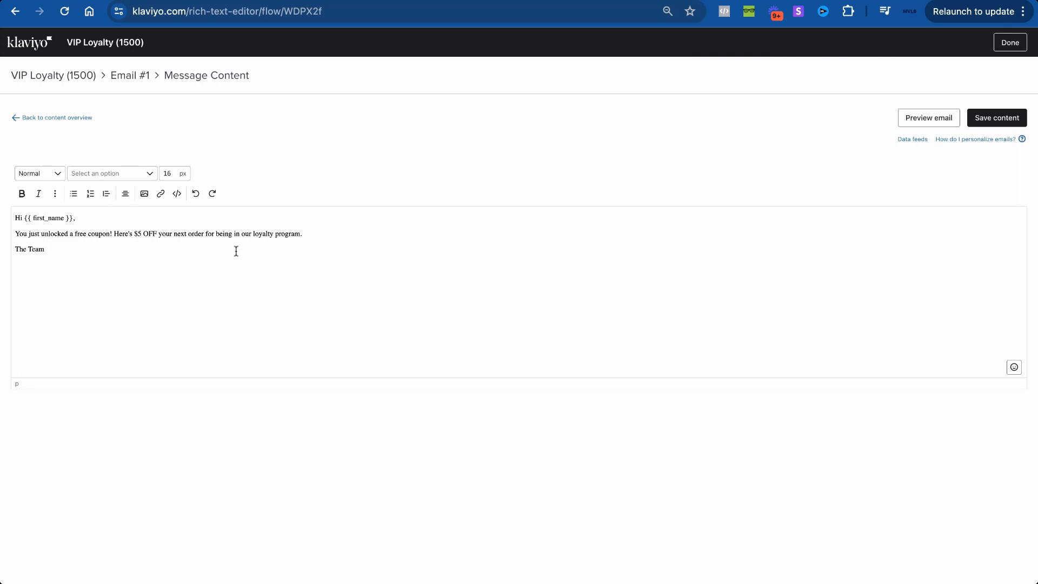
Step: Add "You can earn more points with every order." to the body, save the content and return to the flow
{"action": "left_click", "coordinate": [302, 233]}
{"action": "key", "text": "Left"}
{"action": "key", "text": "BackSpace"}
{"action": "type", "text": "You can earn n"}
{"action": "key", "text": "BackSpace"}
{"action": "type", "text": "more b"}
{"action": "key", "text": "BackSpace"}
{"action": "type", "text": "points with every order"}
{"action": "left_click", "coordinate": [987, 120]}
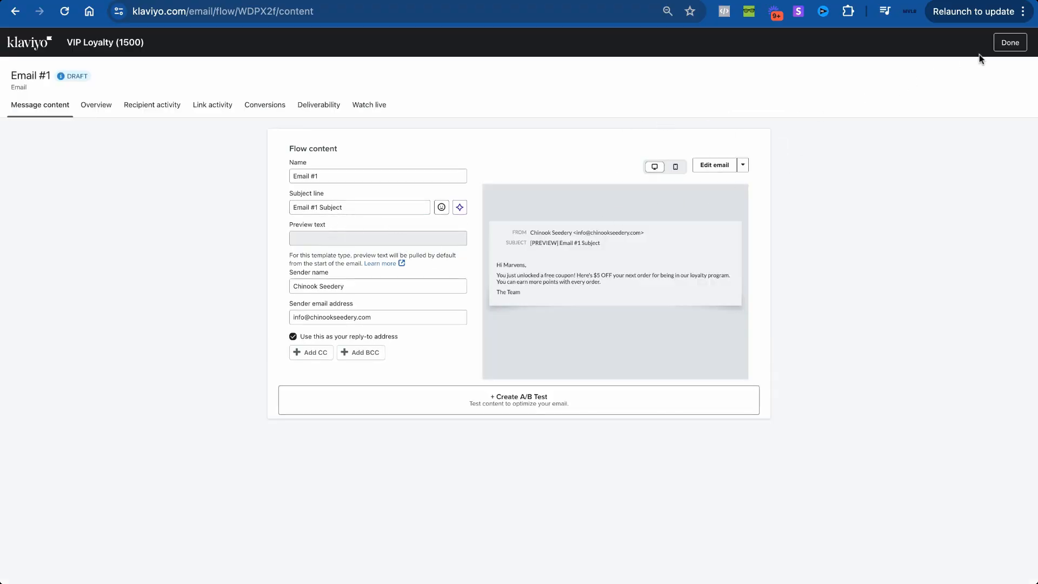
{"action": "left_click", "coordinate": [1009, 43]}
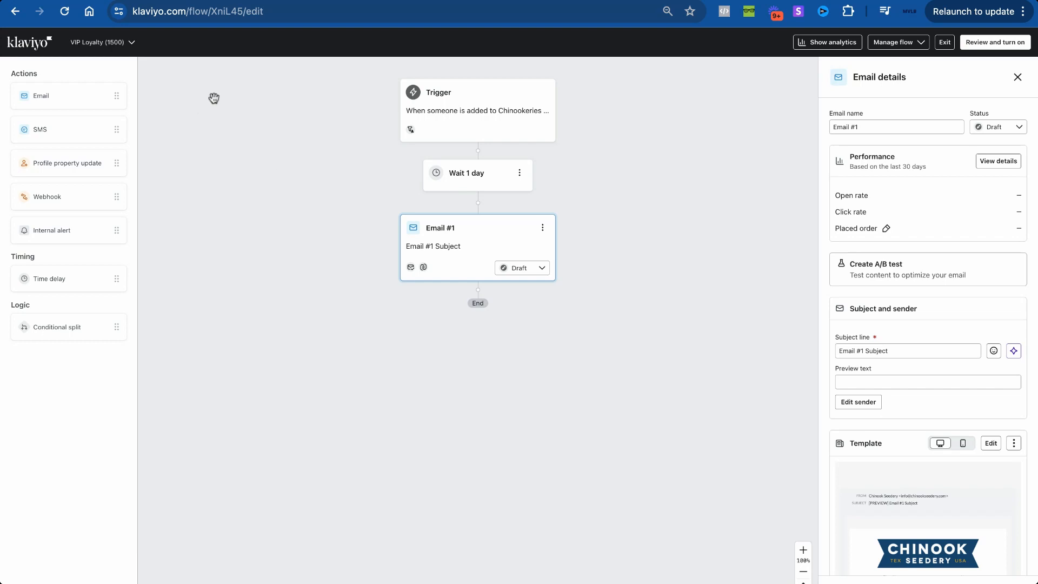
Step: Open chinookseedery.com in a new browser tab and review the ways to redeem Chinookeries in the store's rewards widget
{"action": "left_click", "coordinate": [479, 131]}
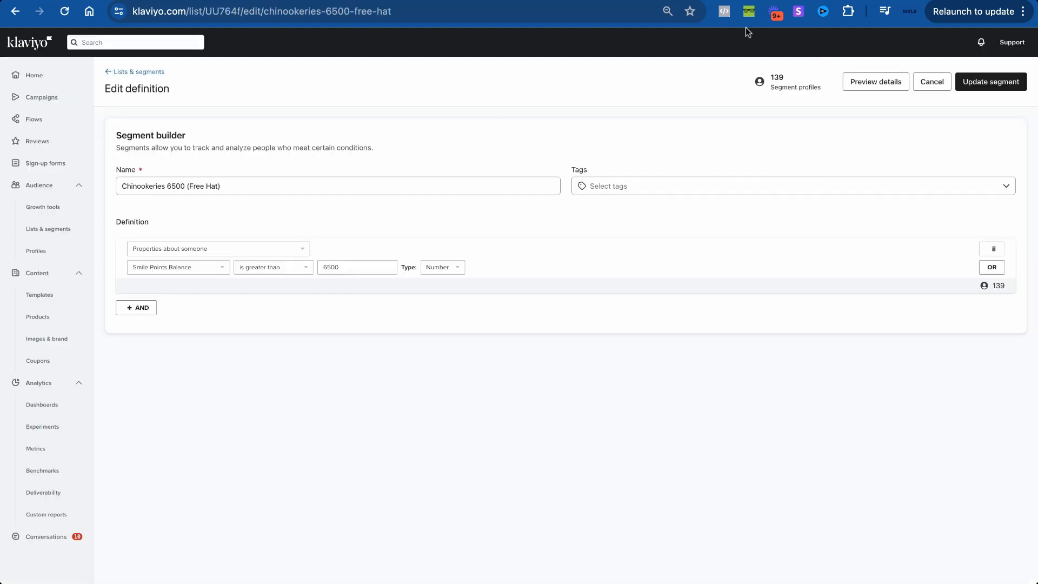
{"action": "key", "text": "super+t"}
{"action": "type", "text": "chi"}
{"action": "key", "text": "Return"}
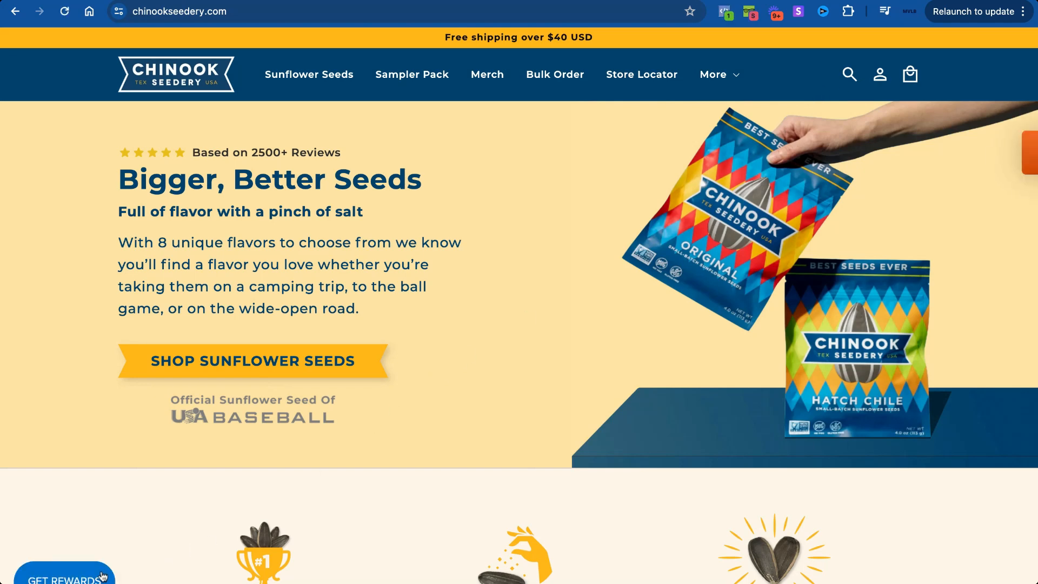
{"action": "left_click", "coordinate": [101, 576]}
{"action": "scroll", "coordinate": [150, 416], "scroll_direction": "down", "scroll_amount": 3}
{"action": "scroll", "coordinate": [130, 466], "scroll_direction": "down", "scroll_amount": 2}
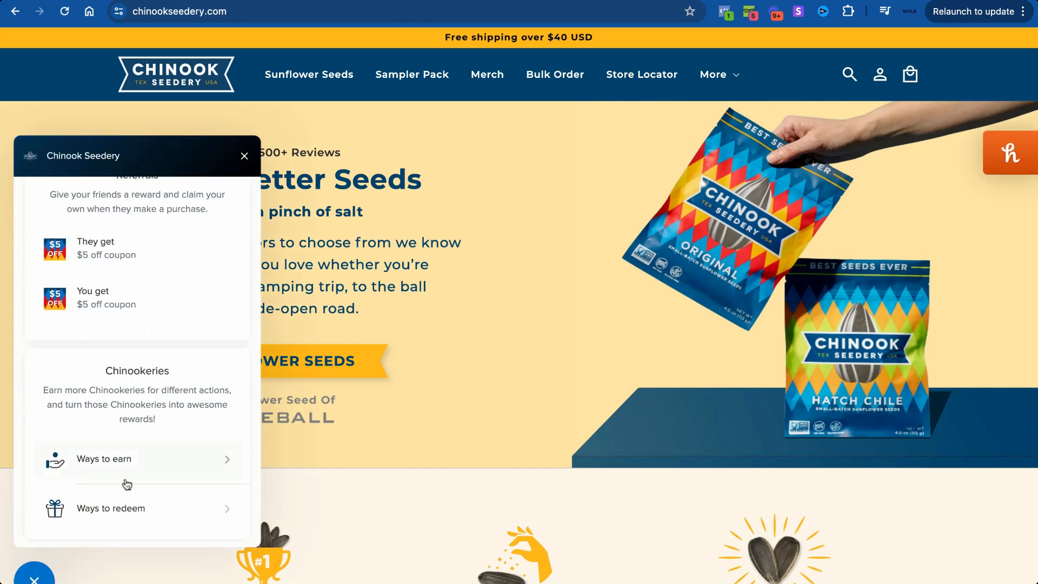
{"action": "left_click", "coordinate": [112, 512]}
{"action": "scroll", "coordinate": [122, 388], "scroll_direction": "down", "scroll_amount": 1}
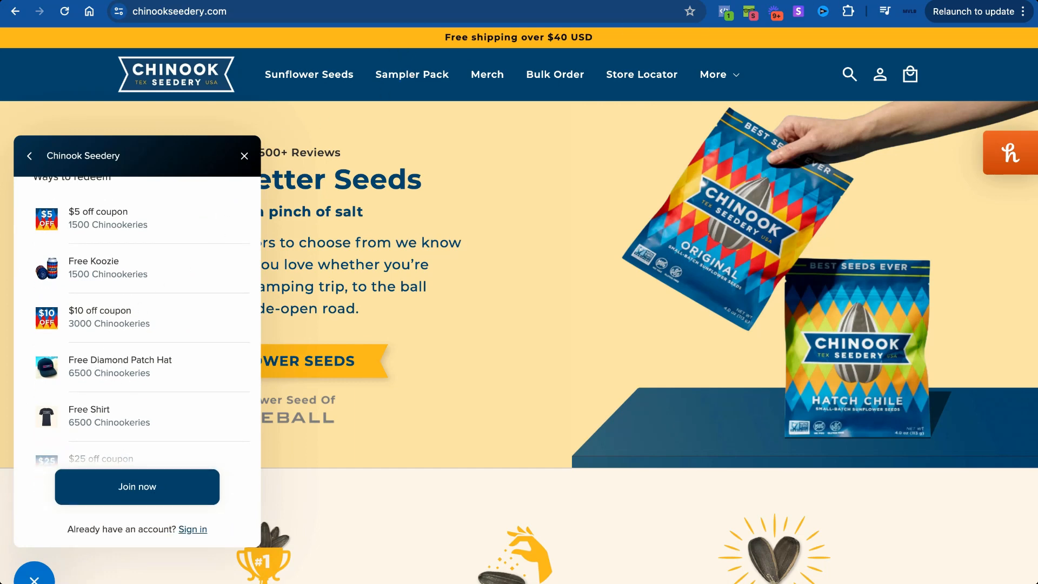
Step: Return to Klaviyo and check the Smile Points Balance condition in the Chinookeries 6500 (Free Hat) segment definition
{"action": "left_click", "coordinate": [792, 1]}
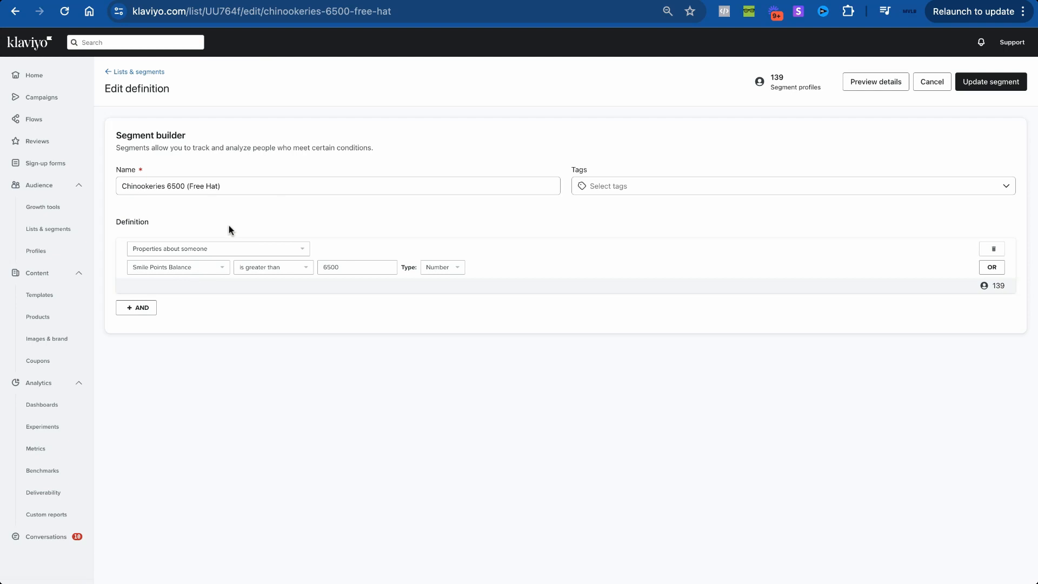
{"action": "left_click", "coordinate": [215, 249]}
{"action": "left_click", "coordinate": [215, 249]}
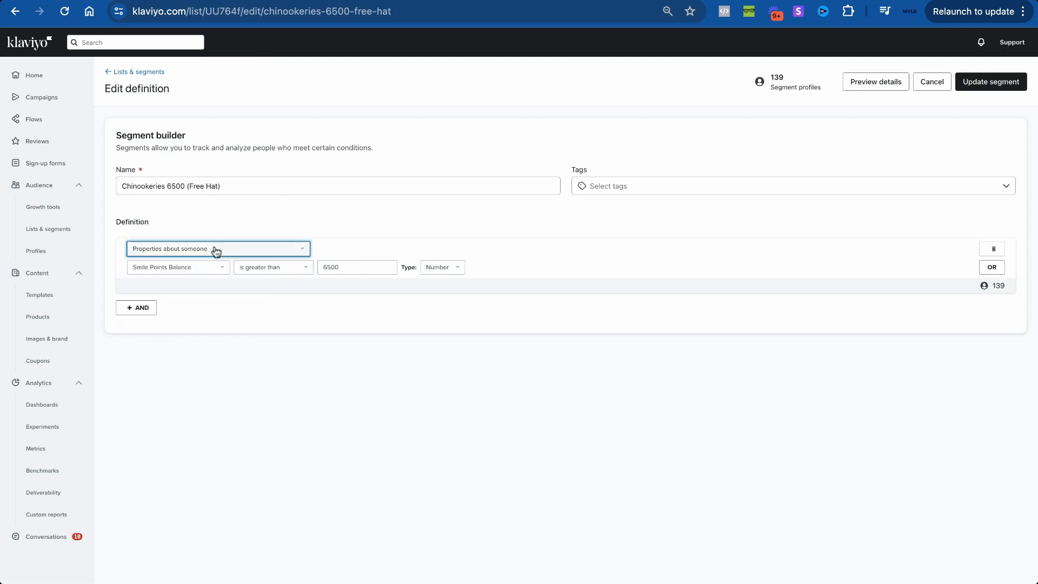
{"action": "left_click", "coordinate": [198, 272]}
{"action": "left_click", "coordinate": [198, 272]}
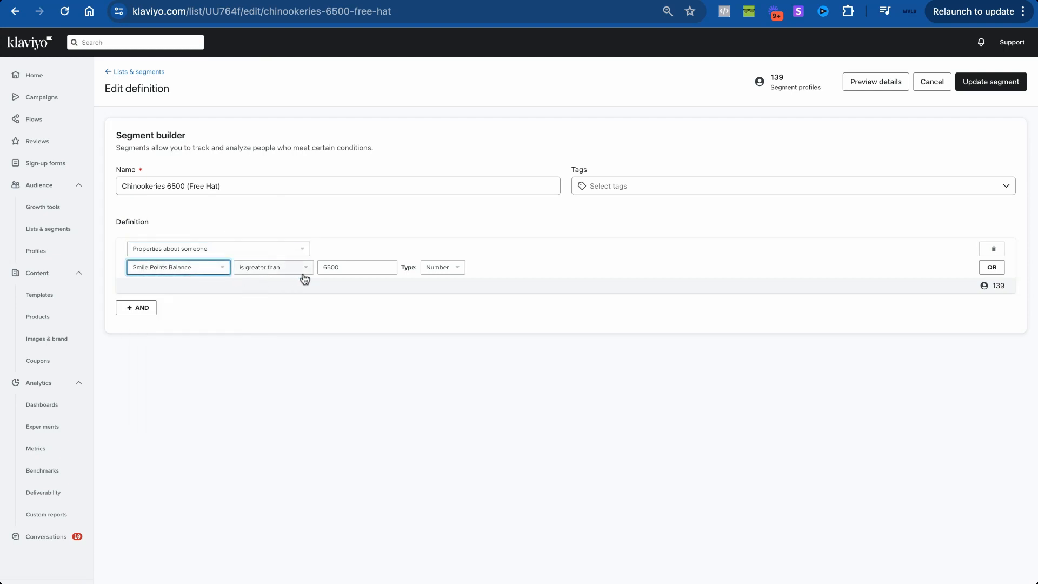
Step: Review the VIP segment criteria note in the Figma Email Flows flow chart, and return to the Klaviyo segment
{"action": "left_click", "coordinate": [532, 1]}
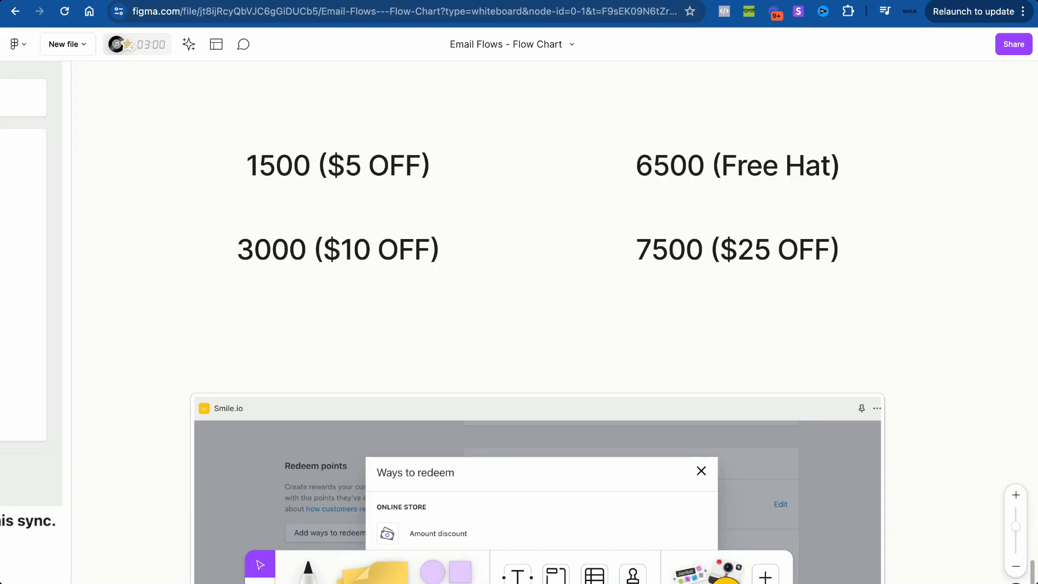
{"action": "scroll", "coordinate": [520, 198], "scroll_direction": "down", "scroll_amount": 5}
{"action": "scroll", "coordinate": [520, 198], "scroll_direction": "left", "scroll_amount": 6}
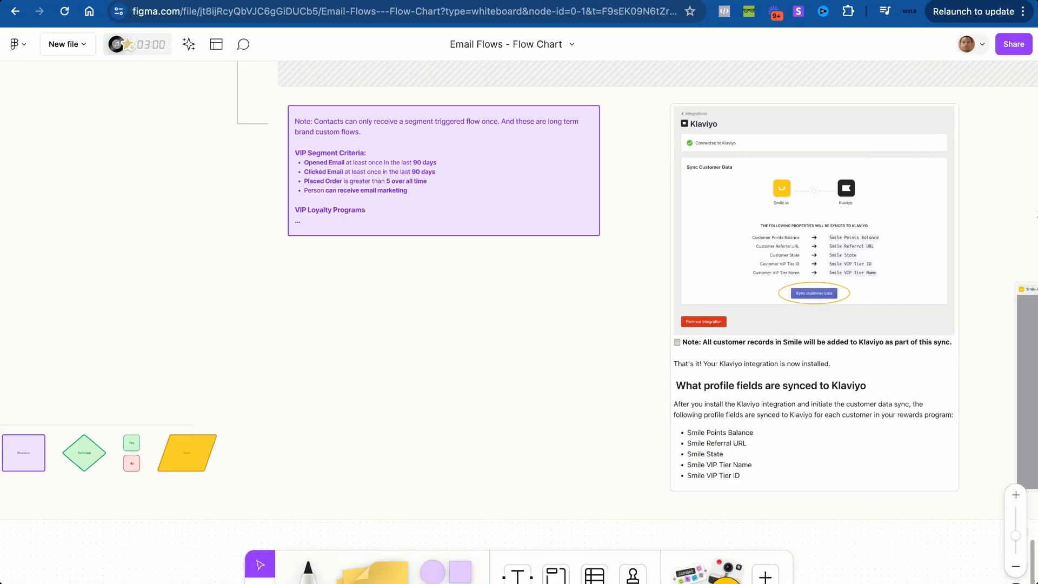
{"action": "scroll", "coordinate": [518, 196], "scroll_direction": "up", "scroll_amount": 5}
{"action": "scroll", "coordinate": [519, 196], "scroll_direction": "up", "scroll_amount": 4}
{"action": "scroll", "coordinate": [518, 194], "scroll_direction": "down", "scroll_amount": 4}
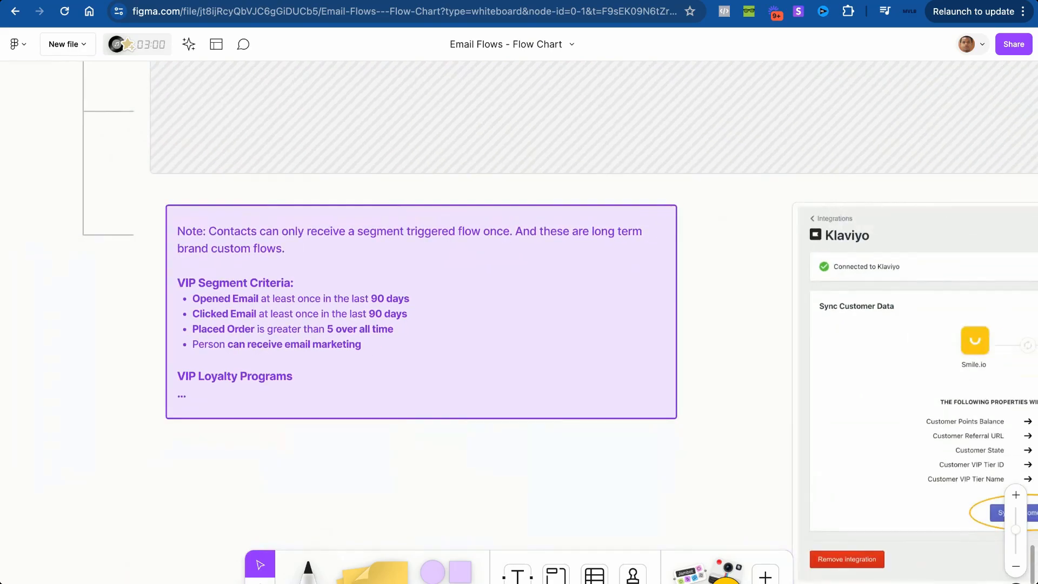
{"action": "left_click", "coordinate": [489, 1]}
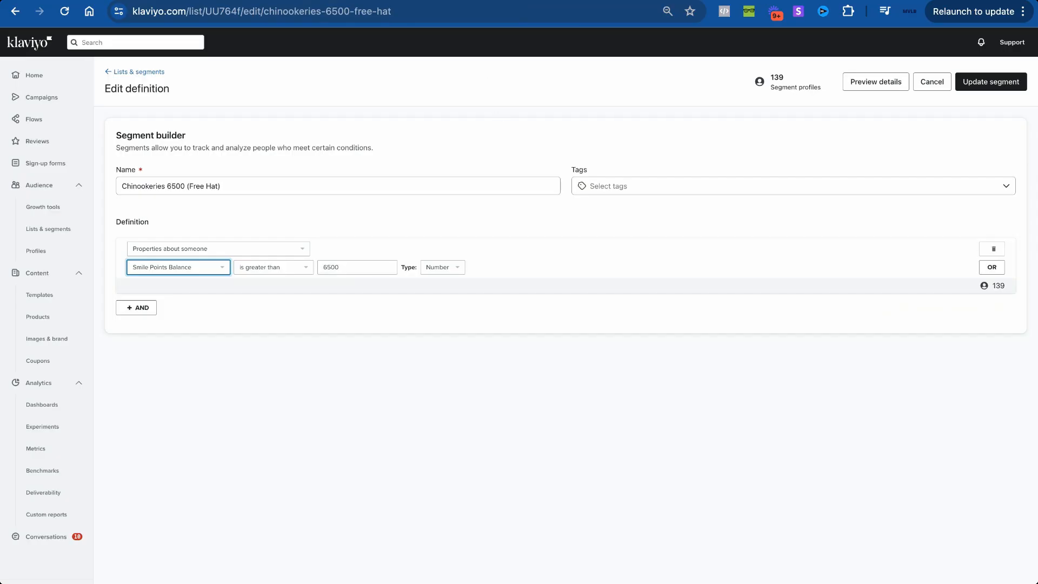
Step: Add an AND condition to the segment for what someone has done (or not done), using the Placed Order metric
{"action": "left_click", "coordinate": [151, 307]}
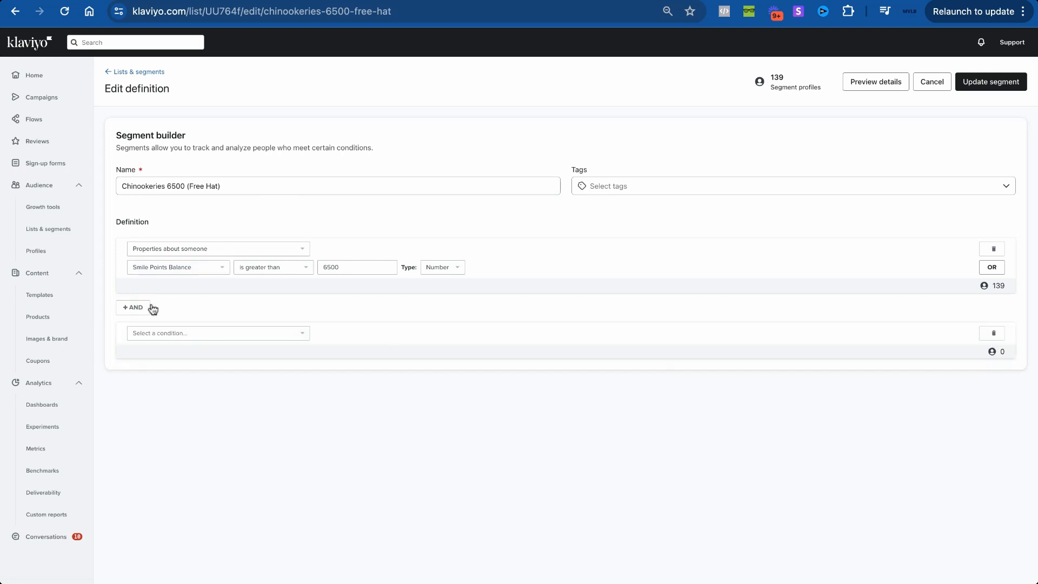
{"action": "left_click", "coordinate": [187, 333]}
{"action": "left_click", "coordinate": [208, 348]}
{"action": "left_click", "coordinate": [216, 352]}
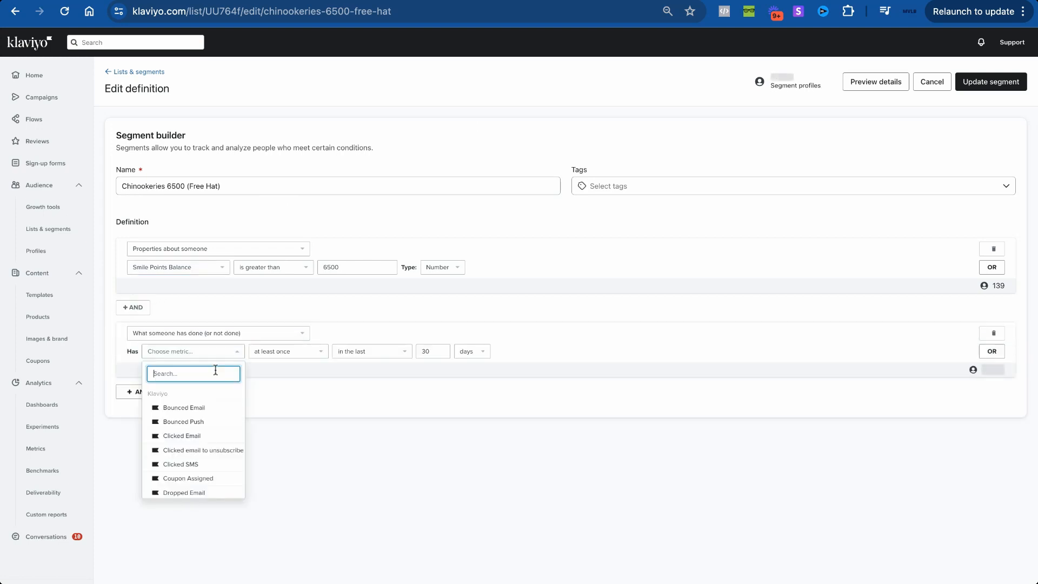
{"action": "type", "text": "pla"}
{"action": "left_click", "coordinate": [206, 411]}
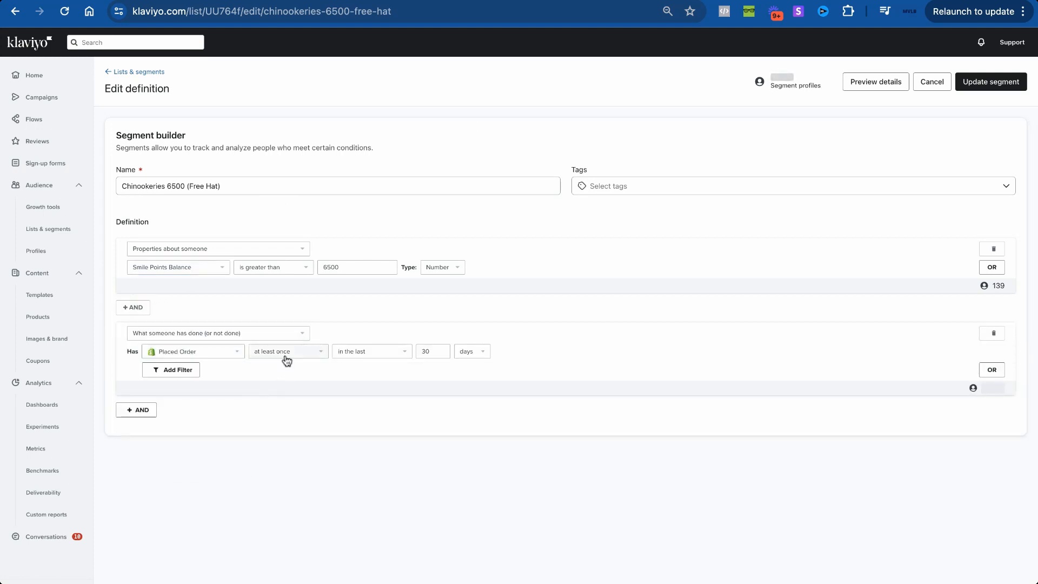
Step: Set the Placed Order condition to zero times in the last 60 days, and remove that condition from the segment
{"action": "left_click", "coordinate": [285, 359]}
{"action": "left_click", "coordinate": [285, 358]}
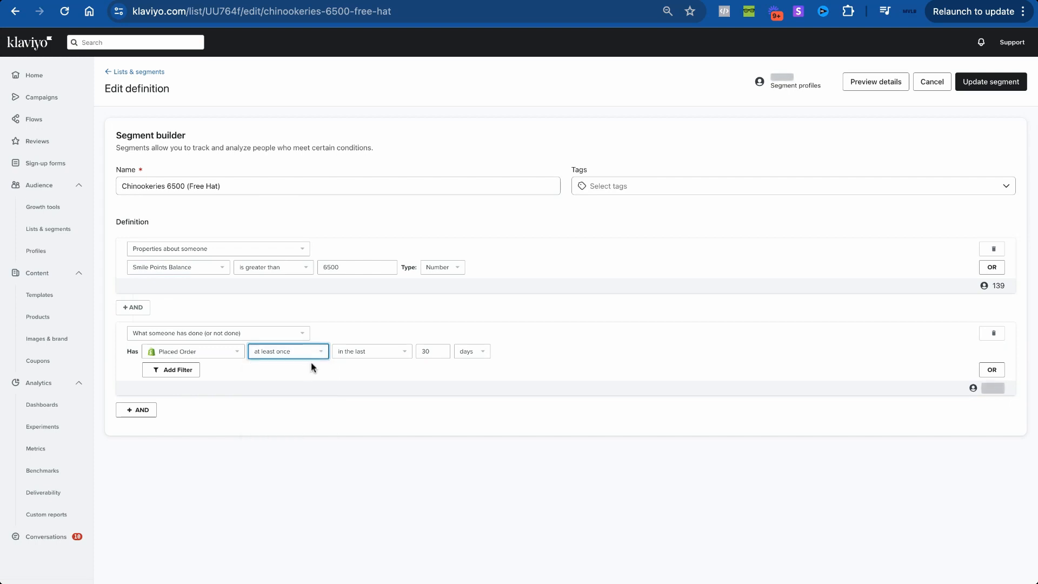
{"action": "left_click", "coordinate": [314, 357]}
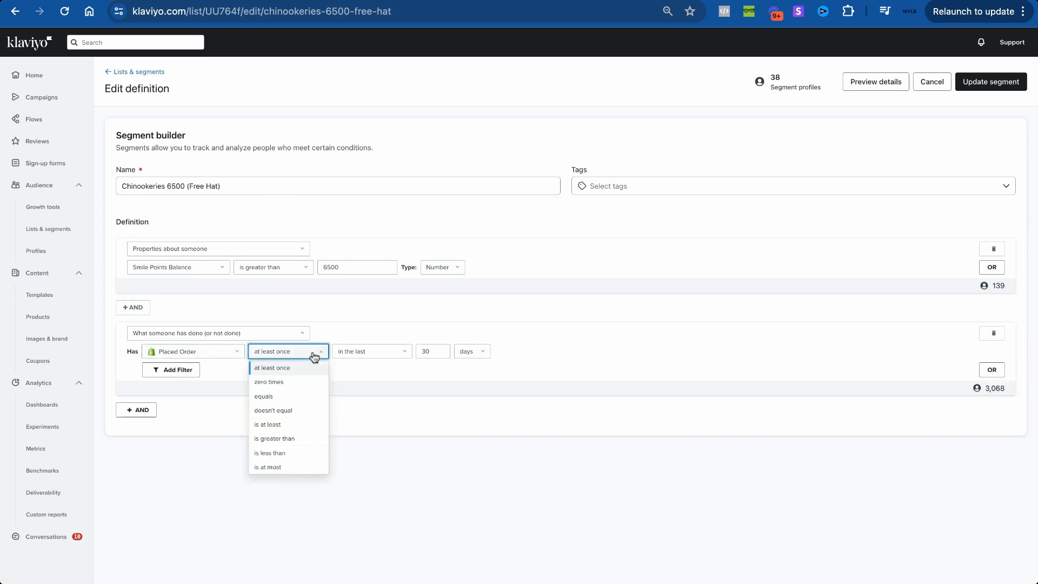
{"action": "left_click", "coordinate": [308, 382]}
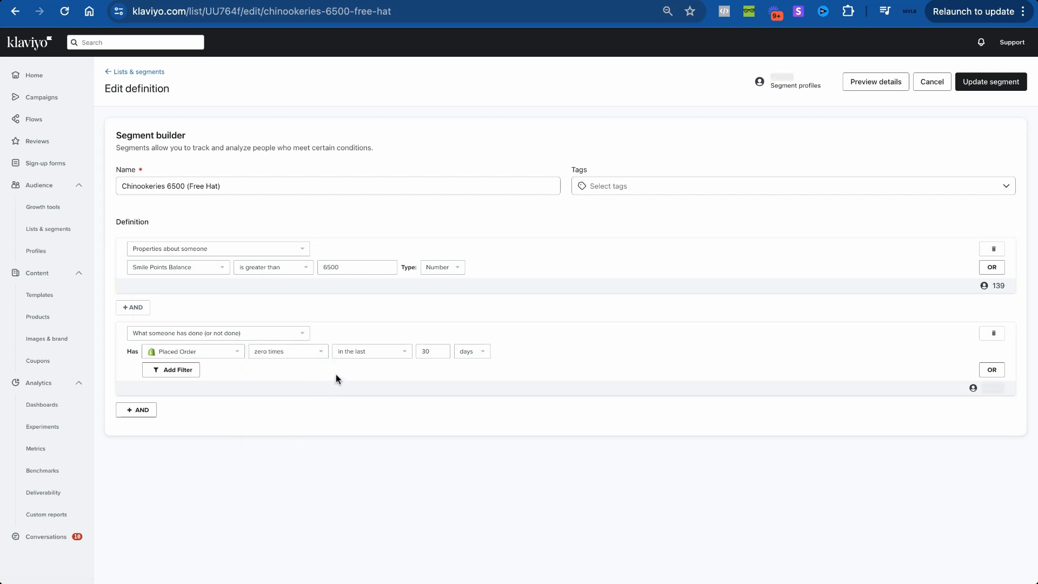
{"action": "double_click", "coordinate": [426, 352]}
{"action": "type", "text": "60"}
{"action": "left_click", "coordinate": [427, 376]}
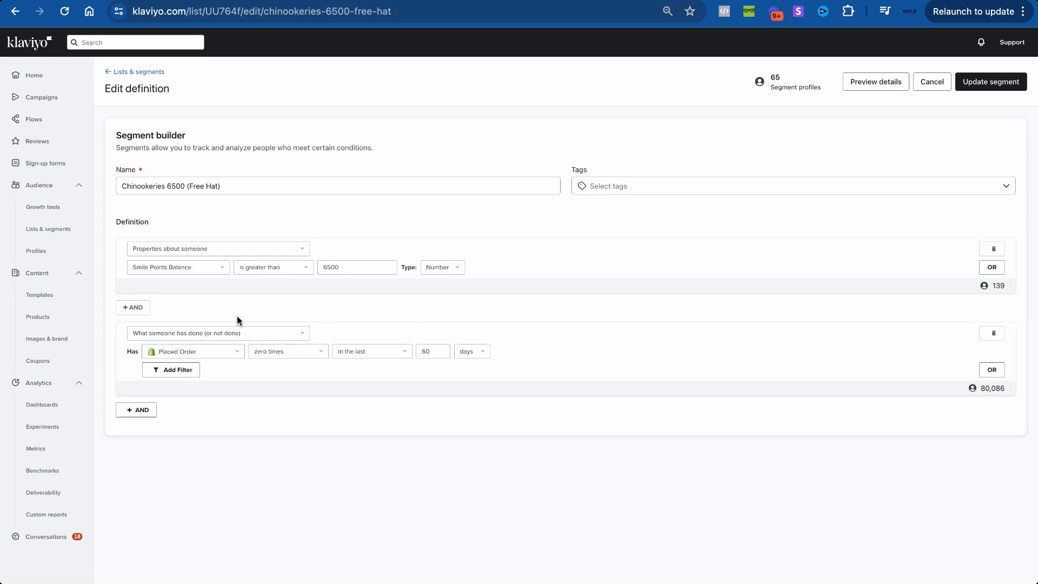
{"action": "left_click", "coordinate": [993, 332]}
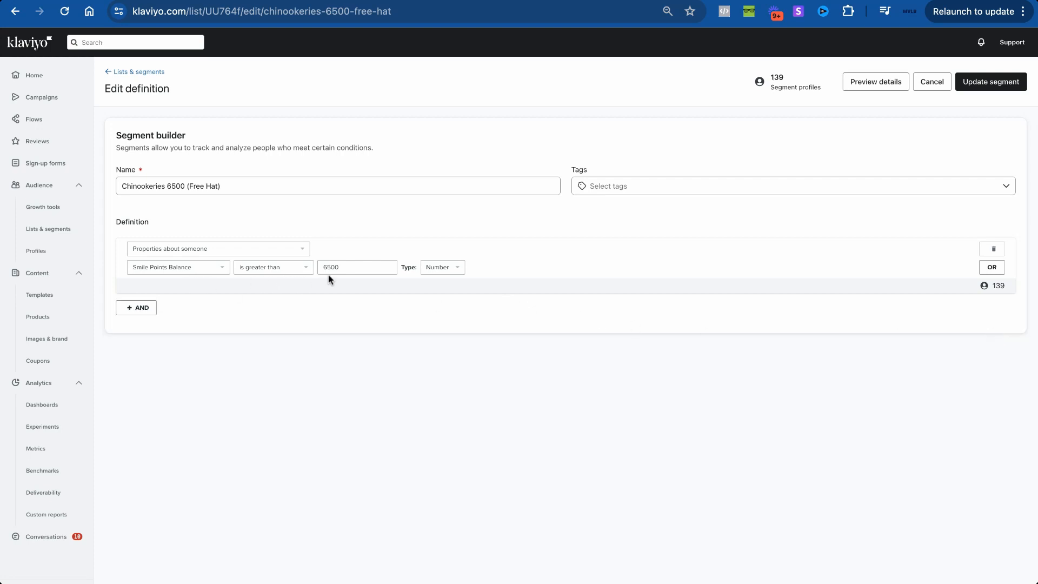
Step: Create a new flow from scratch named VIP (6500)
{"action": "left_click", "coordinate": [74, 127]}
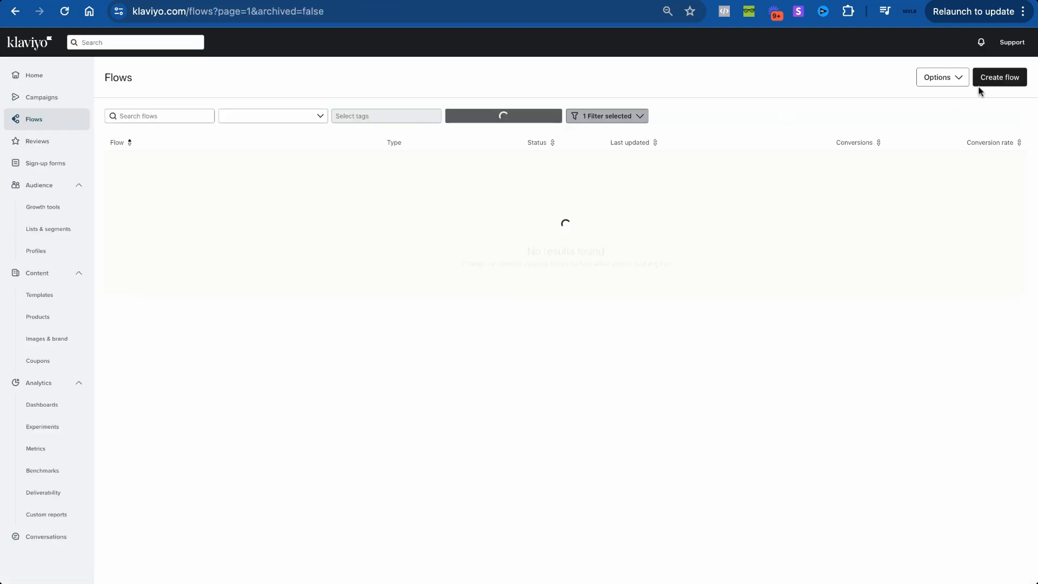
{"action": "left_click", "coordinate": [993, 82]}
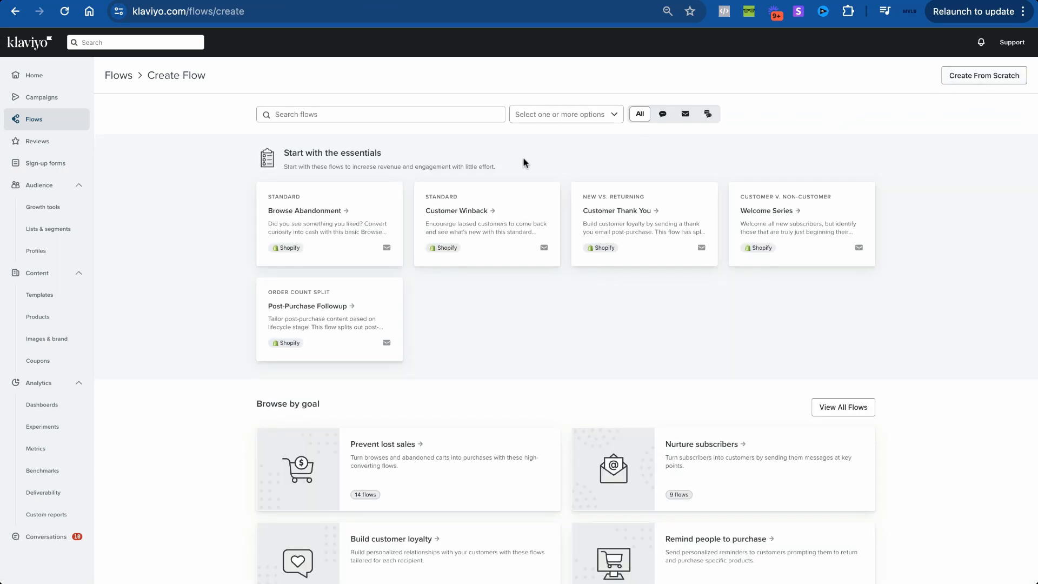
{"action": "left_click", "coordinate": [1006, 77]}
{"action": "left_click", "coordinate": [504, 158]}
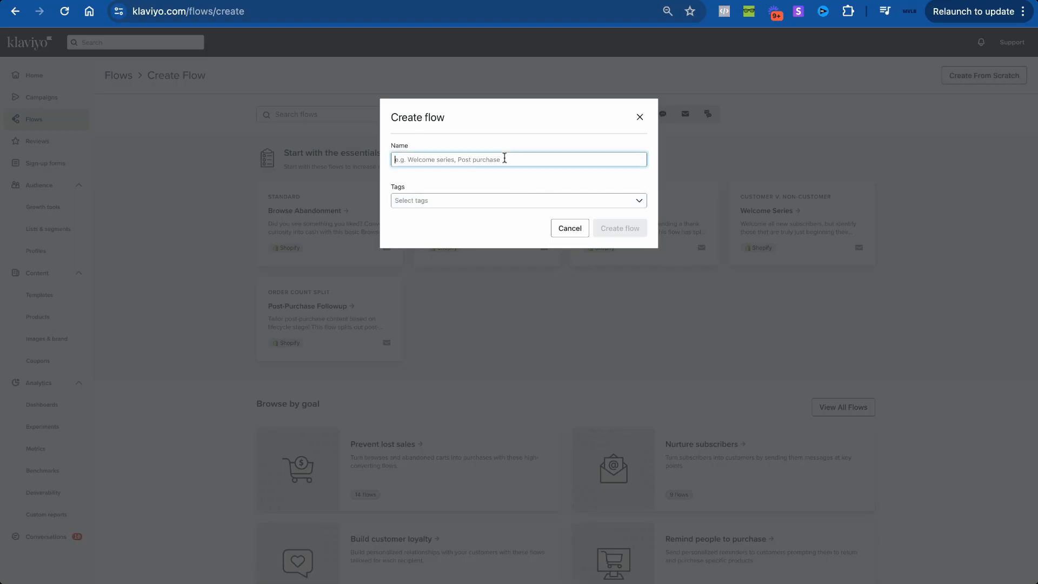
{"action": "type", "text": "Vip"}
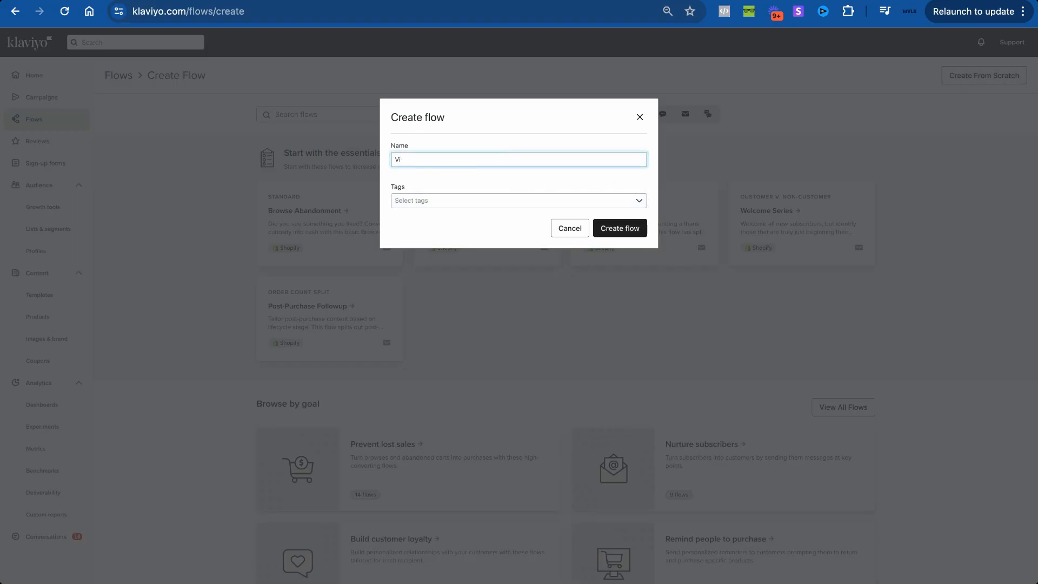
{"action": "key", "text": "BackSpace"}
{"action": "type", "text": "IP (6500)"}
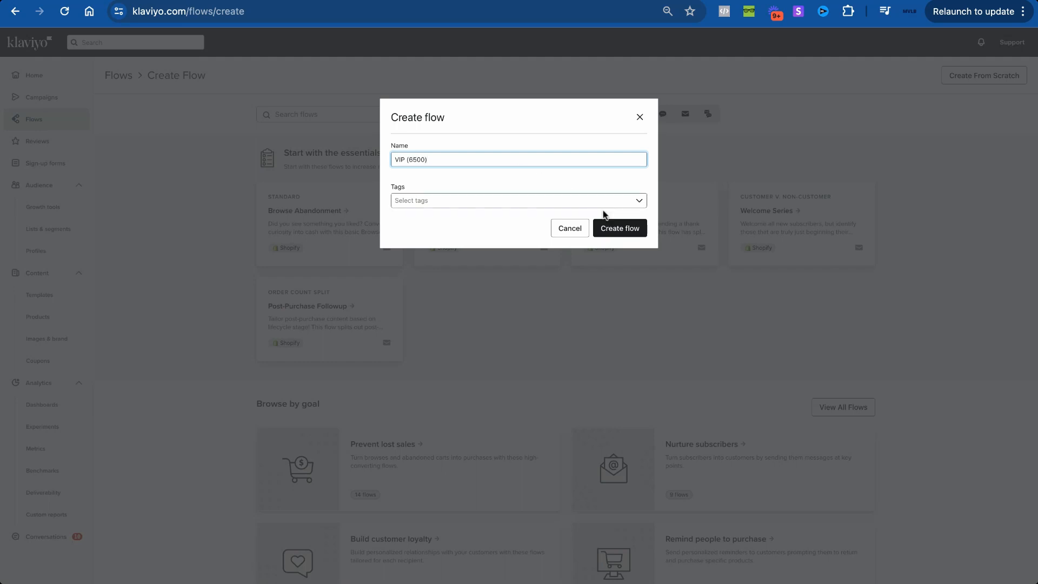
{"action": "left_click", "coordinate": [620, 228]}
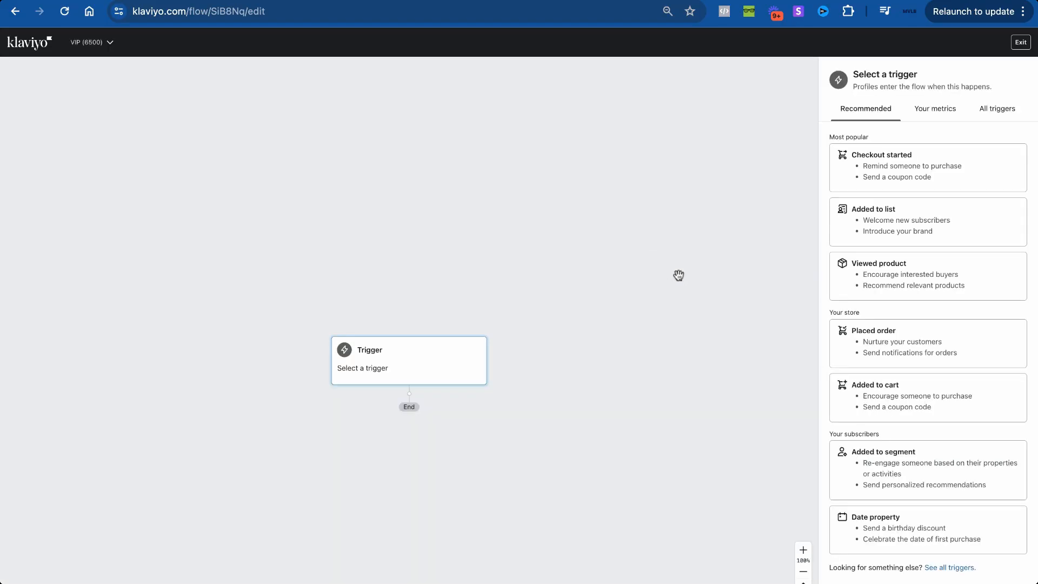
Step: Choose Added to segment as the flow's trigger, using the Chinookeries 6500 (Free Hat) segment
{"action": "left_click", "coordinate": [925, 458]}
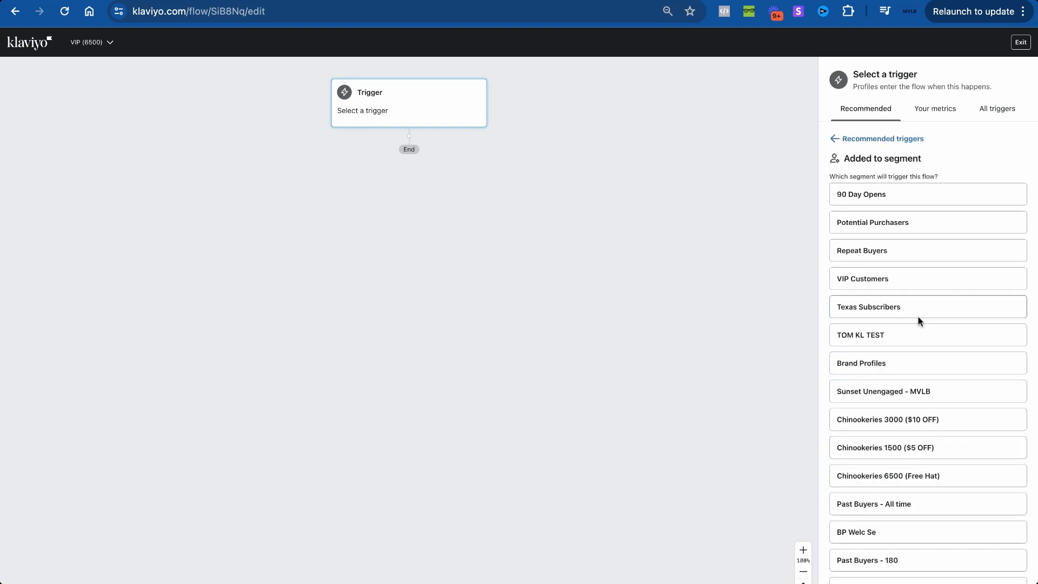
{"action": "scroll", "coordinate": [919, 398], "scroll_direction": "down", "scroll_amount": 1}
{"action": "left_click", "coordinate": [921, 421]}
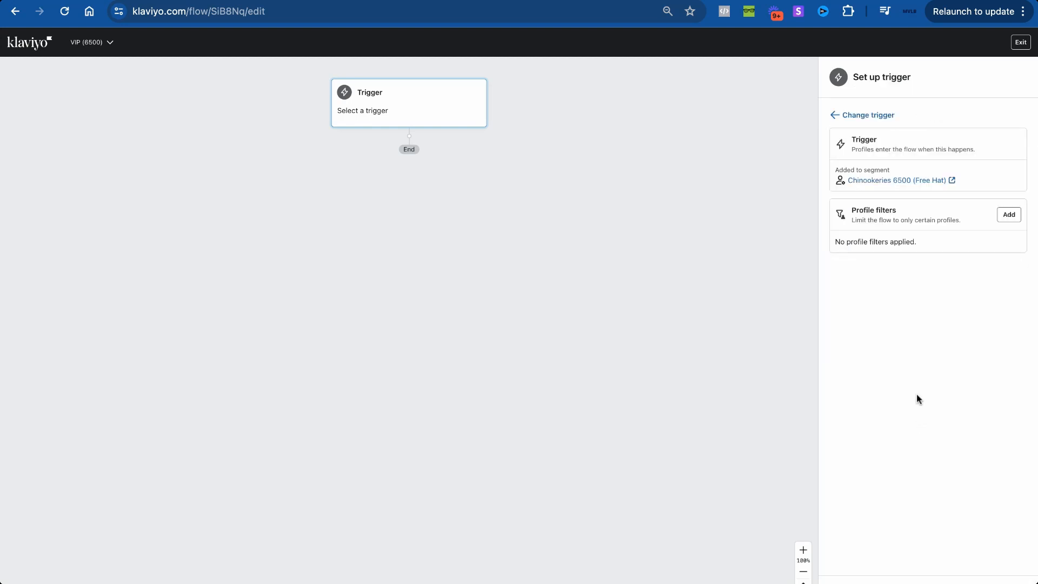
Step: Add a profile filter for what someone has done (or not done), using the Placed Order metric
{"action": "left_click", "coordinate": [999, 222]}
{"action": "left_click", "coordinate": [919, 151]}
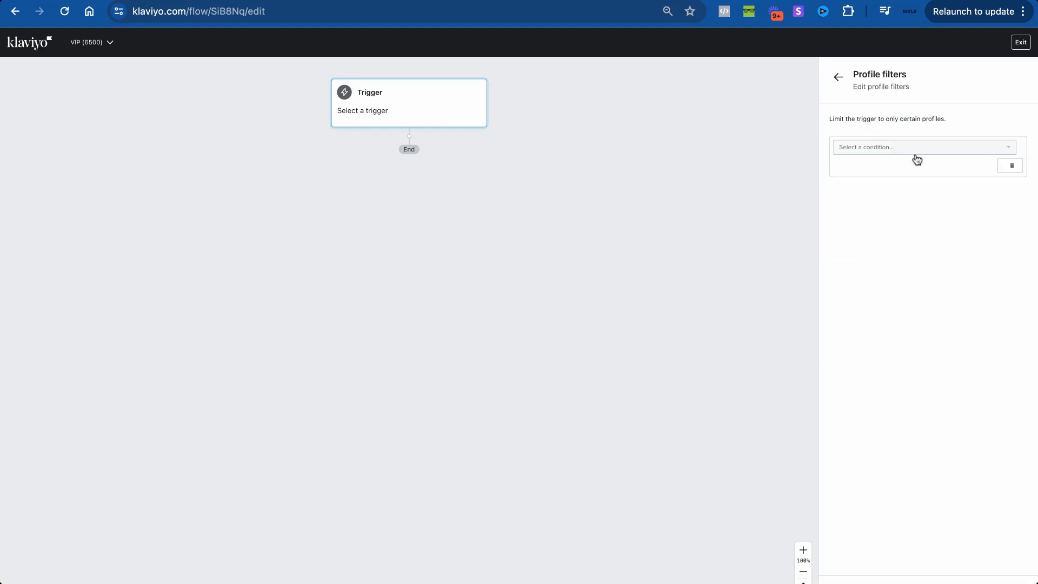
{"action": "left_click", "coordinate": [910, 146]}
{"action": "left_click", "coordinate": [910, 163]}
{"action": "left_click", "coordinate": [913, 169]}
{"action": "left_click", "coordinate": [913, 188]}
{"action": "type", "text": "pla"}
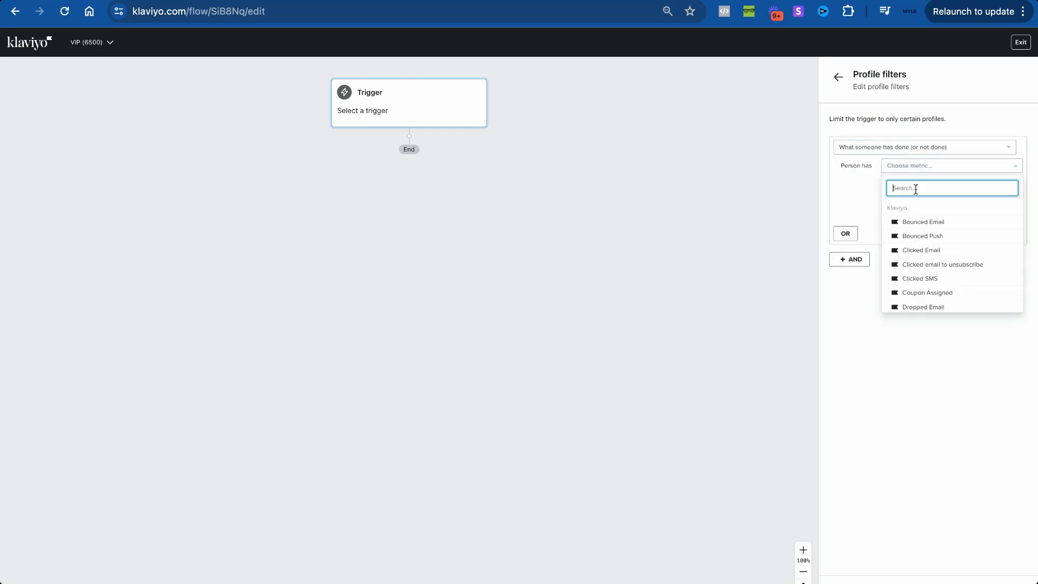
{"action": "left_click", "coordinate": [930, 220]}
Step: Set the Placed Order filter to zero times since starting this flow, and confirm and save the trigger
{"action": "left_click", "coordinate": [920, 189]}
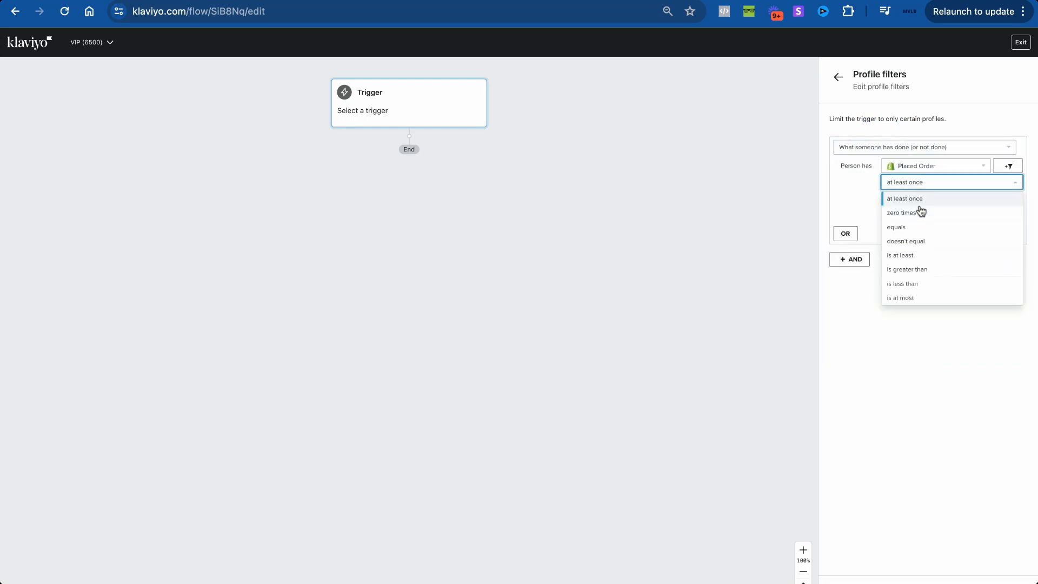
{"action": "left_click", "coordinate": [919, 211]}
{"action": "left_click", "coordinate": [919, 202]}
{"action": "left_click", "coordinate": [919, 298]}
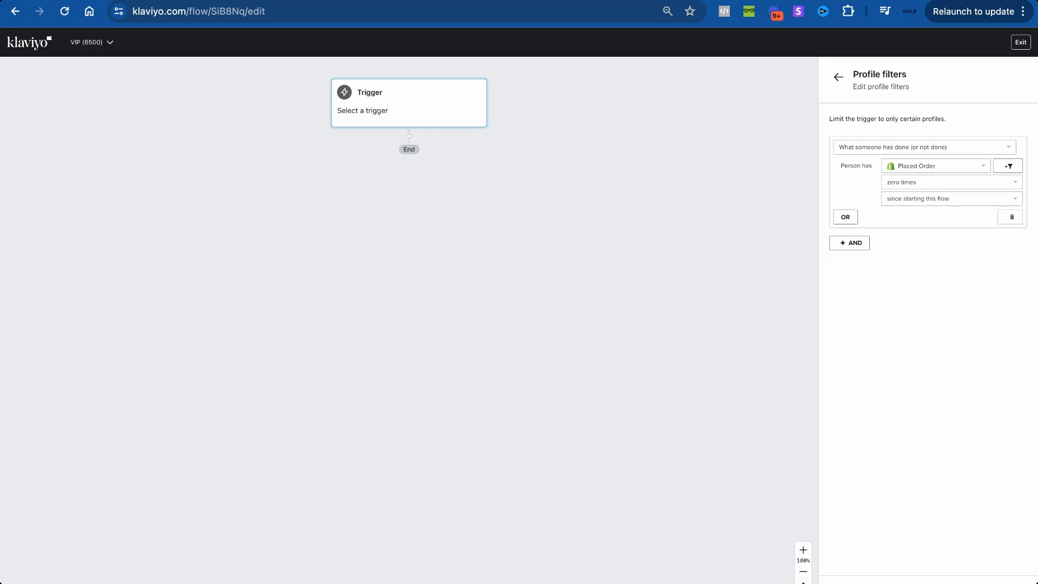
{"action": "left_click", "coordinate": [836, 578]}
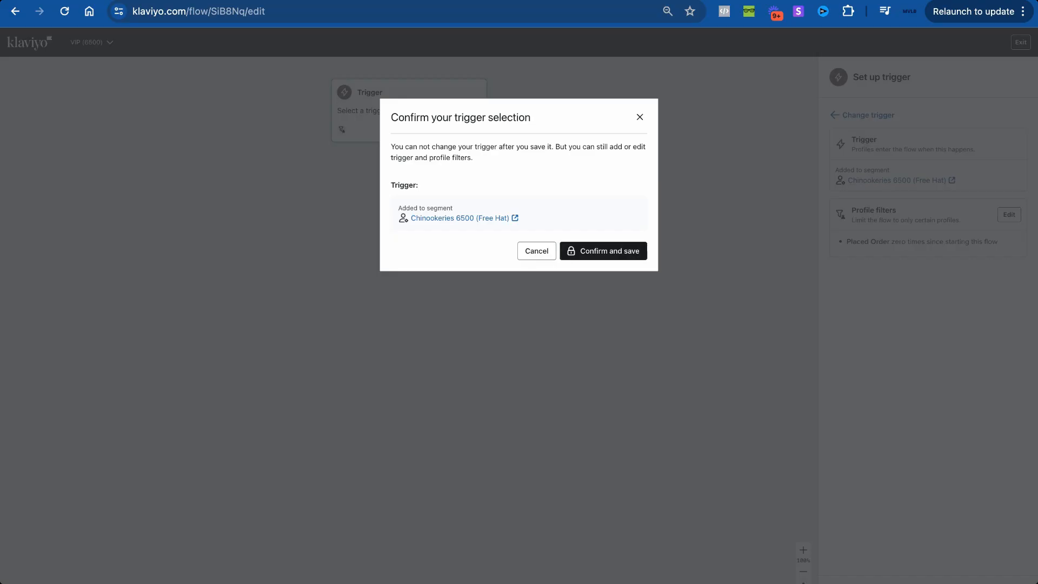
{"action": "left_click", "coordinate": [605, 251]}
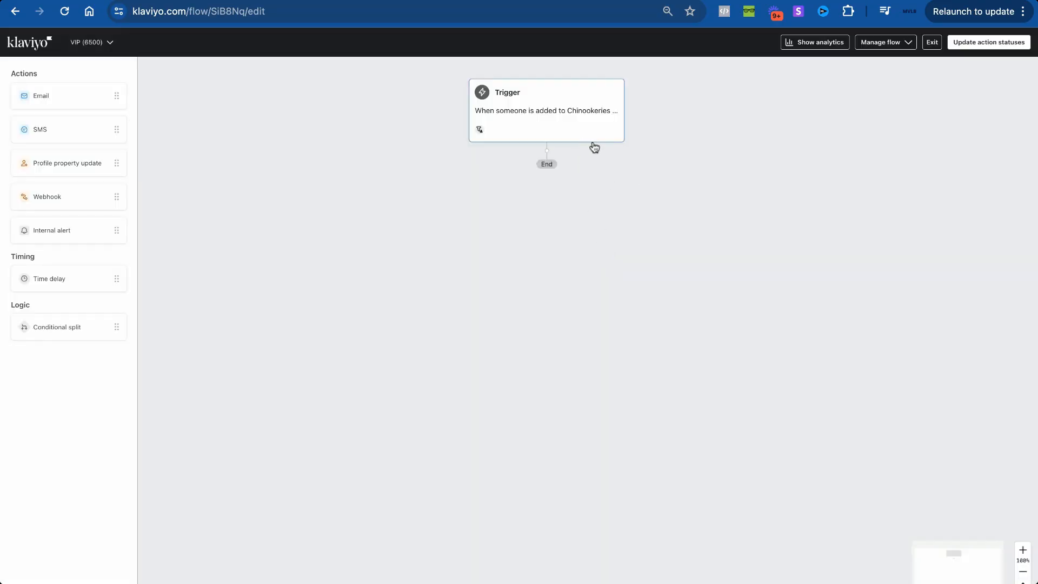
Step: Add an email directly below the trigger in the VIP (6500) flow and open its details
{"action": "left_click_drag", "start_coordinate": [85, 95], "coordinate": [546, 151]}
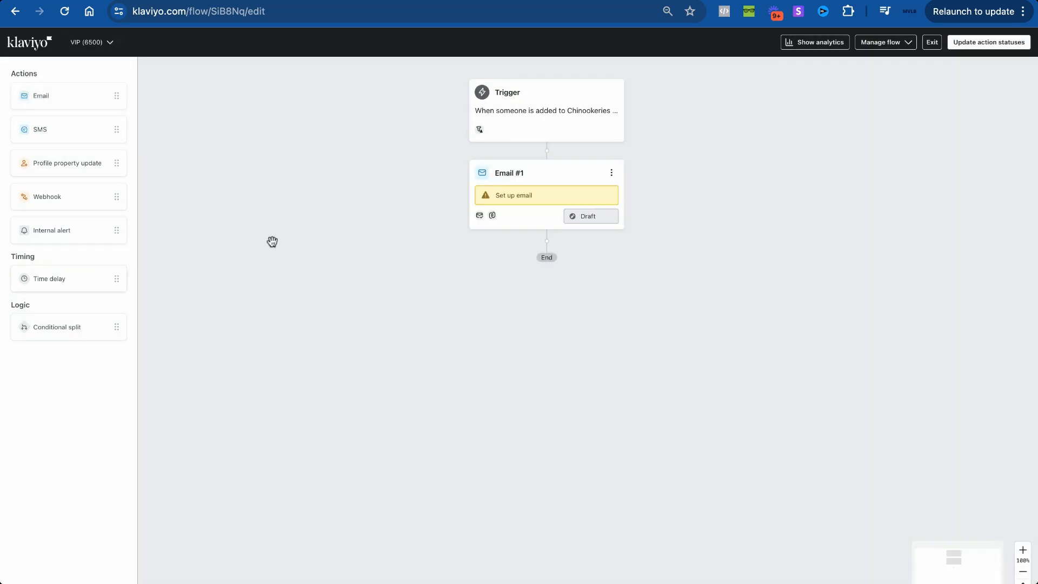
{"action": "left_click", "coordinate": [539, 179]}
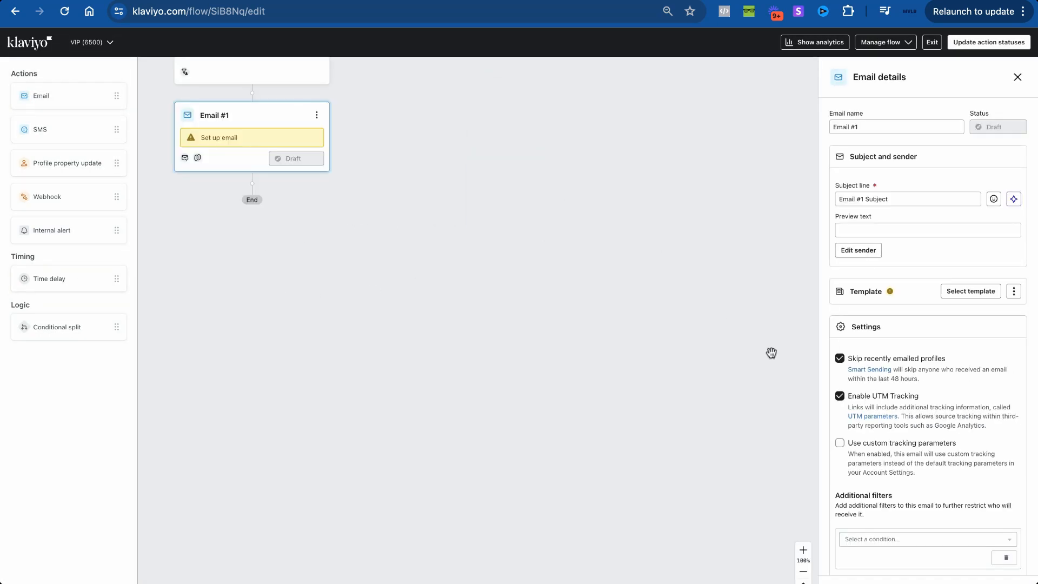
Step: Turn off skipping recently emailed profiles for Email #1 in the VIP (6500) flow
{"action": "left_click", "coordinate": [860, 358]}
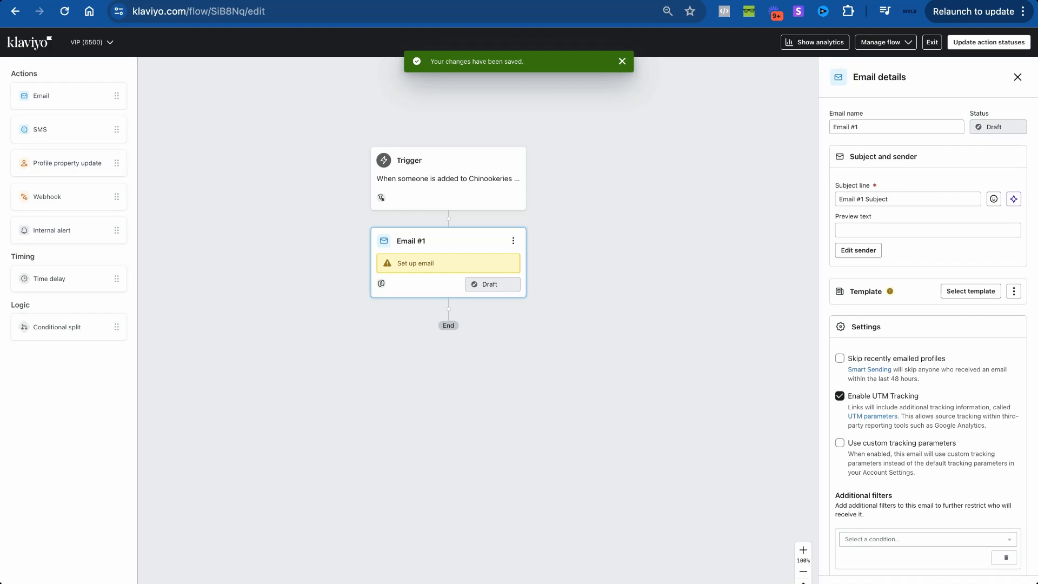
{"action": "scroll", "coordinate": [910, 449], "scroll_direction": "down", "scroll_amount": 1}
{"action": "scroll", "coordinate": [908, 452], "scroll_direction": "up", "scroll_amount": 1}
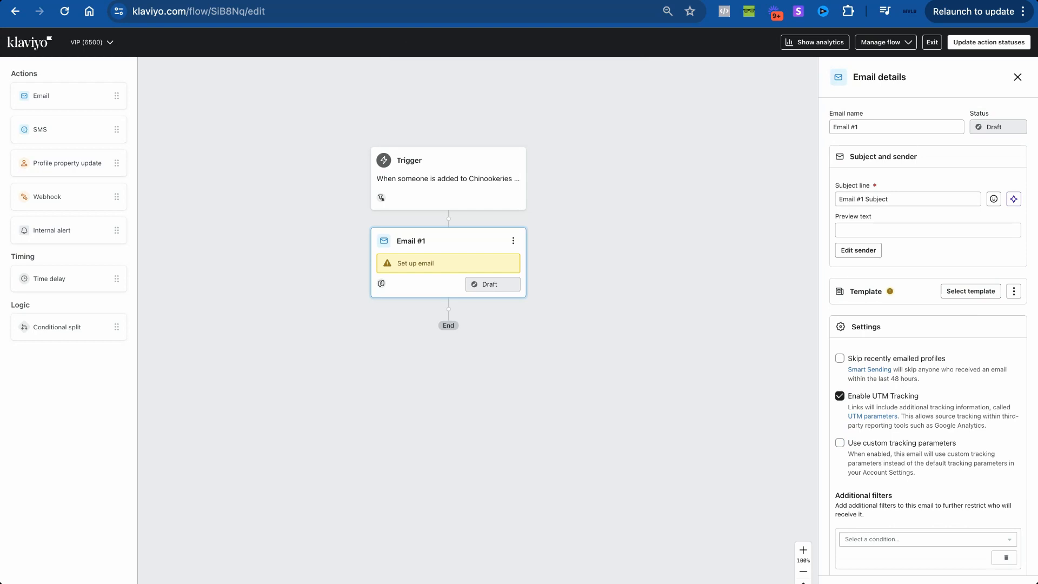
Step: Examine the Post Purchase 1 repeat-customer email design in the Lark Ellen Farm Figma file, and return to the VIP (6500) flow in Klaviyo
{"action": "left_click", "coordinate": [568, 1]}
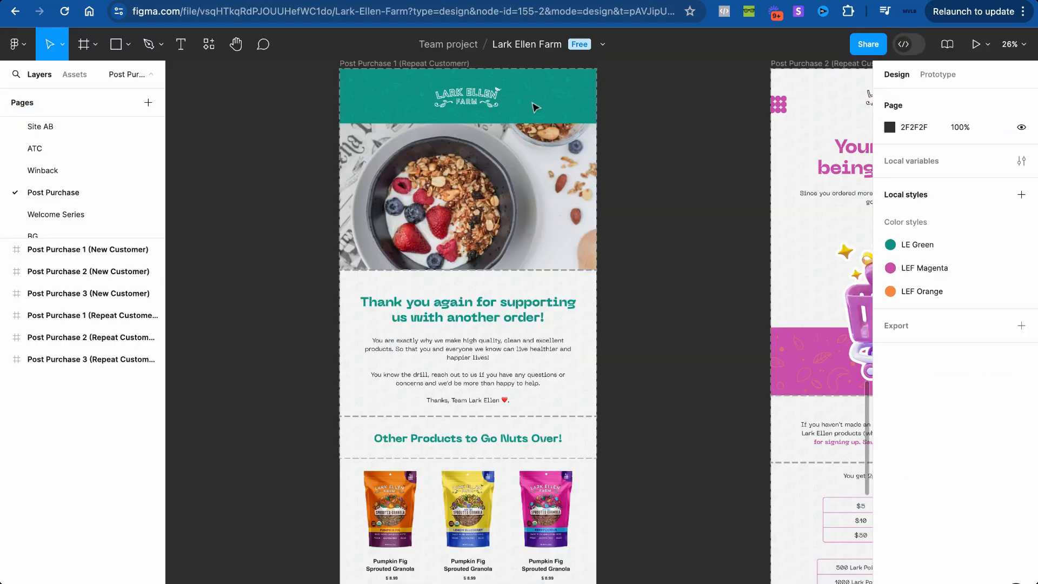
{"action": "scroll", "coordinate": [447, 282], "scroll_direction": "down", "scroll_amount": 3}
{"action": "scroll", "coordinate": [447, 281], "scroll_direction": "up", "scroll_amount": 6}
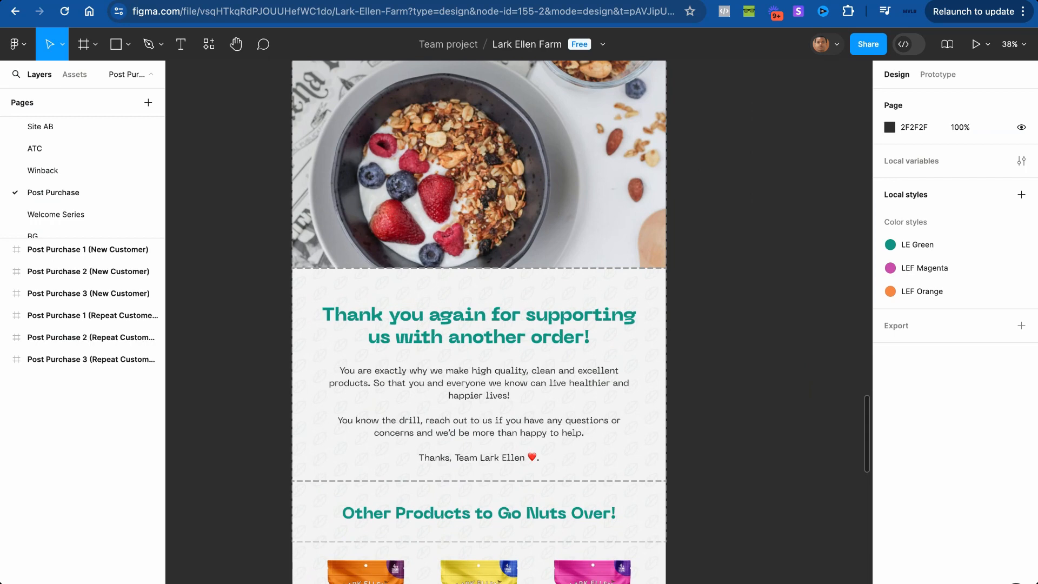
{"action": "left_click", "coordinate": [427, 0]}
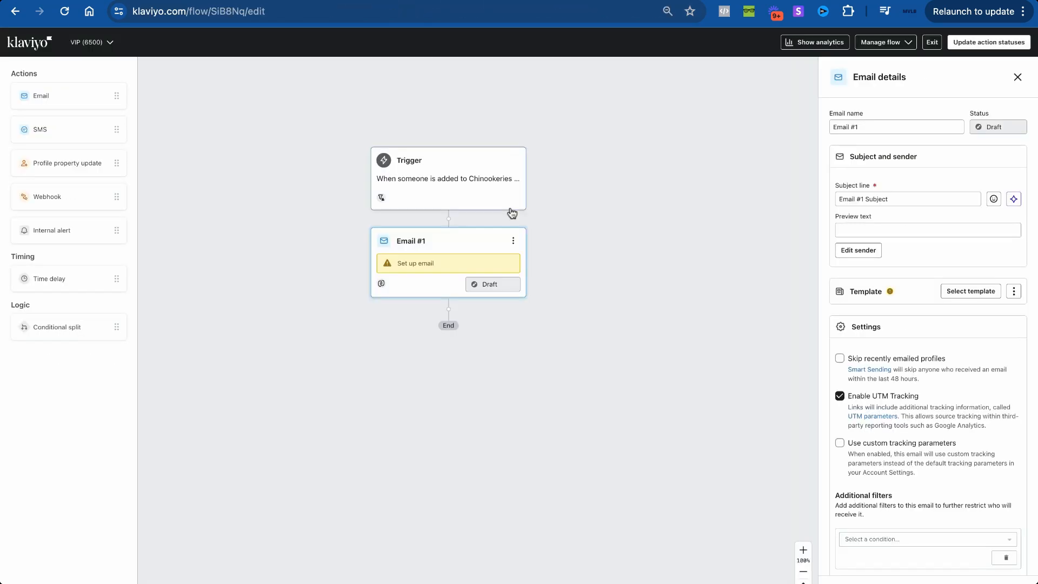
{"action": "scroll", "coordinate": [511, 213], "scroll_direction": "down", "scroll_amount": 5}
{"action": "scroll", "coordinate": [512, 213], "scroll_direction": "up", "scroll_amount": 5}
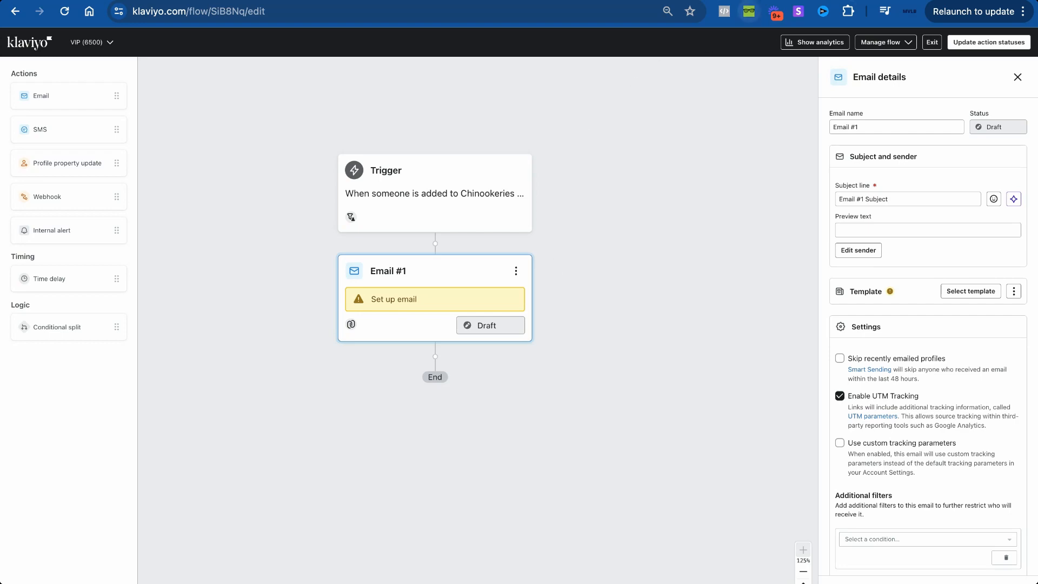
Step: Switch to the Email Flows - Flow Chart board in Figma and examine the Smile.io to Klaviyo customer data sync notes
{"action": "left_click", "coordinate": [754, 2]}
{"action": "left_click", "coordinate": [302, 1]}
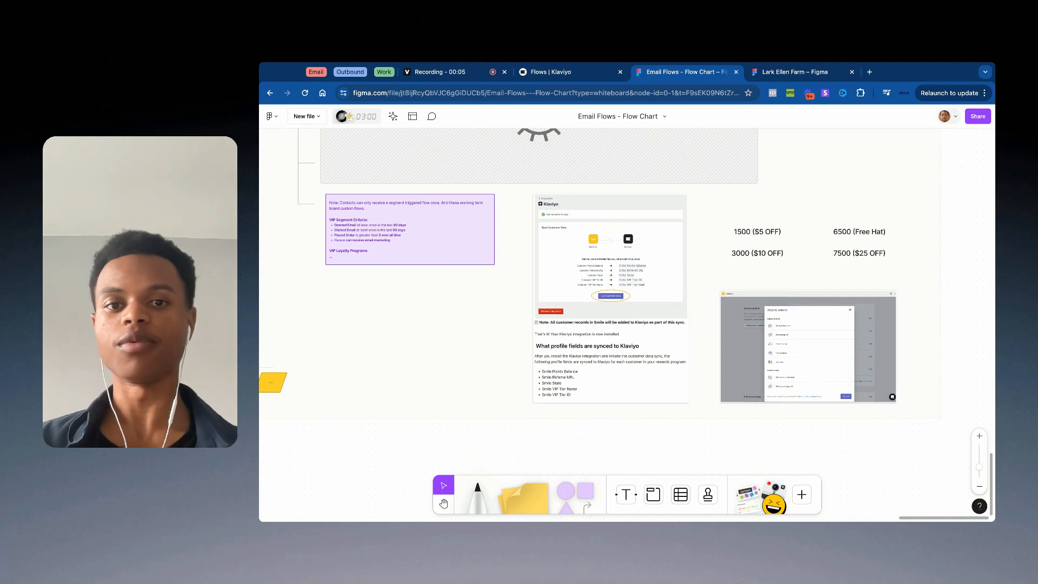
{"action": "scroll", "coordinate": [614, 227], "scroll_direction": "up", "scroll_amount": 5}
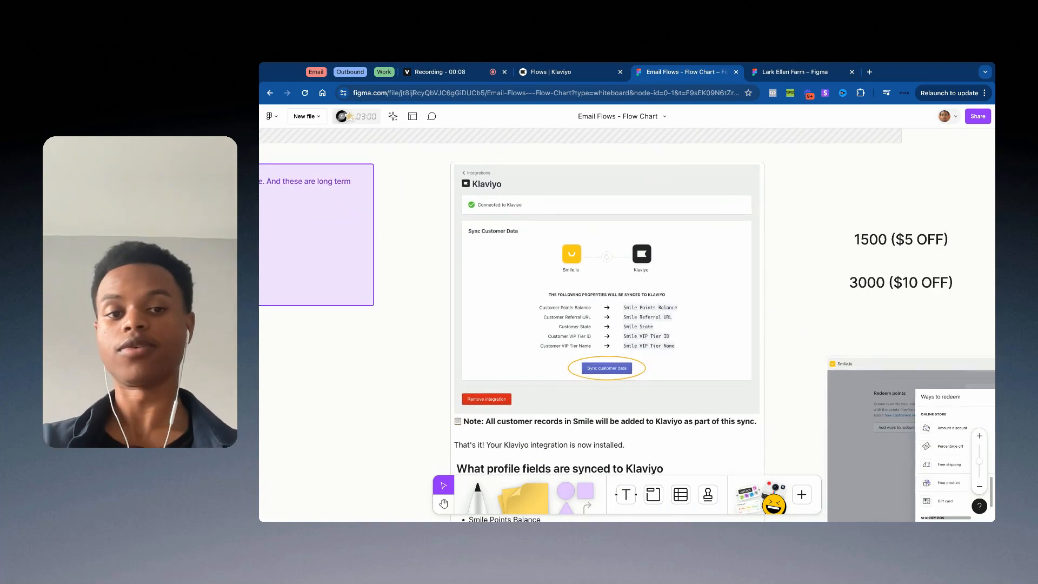